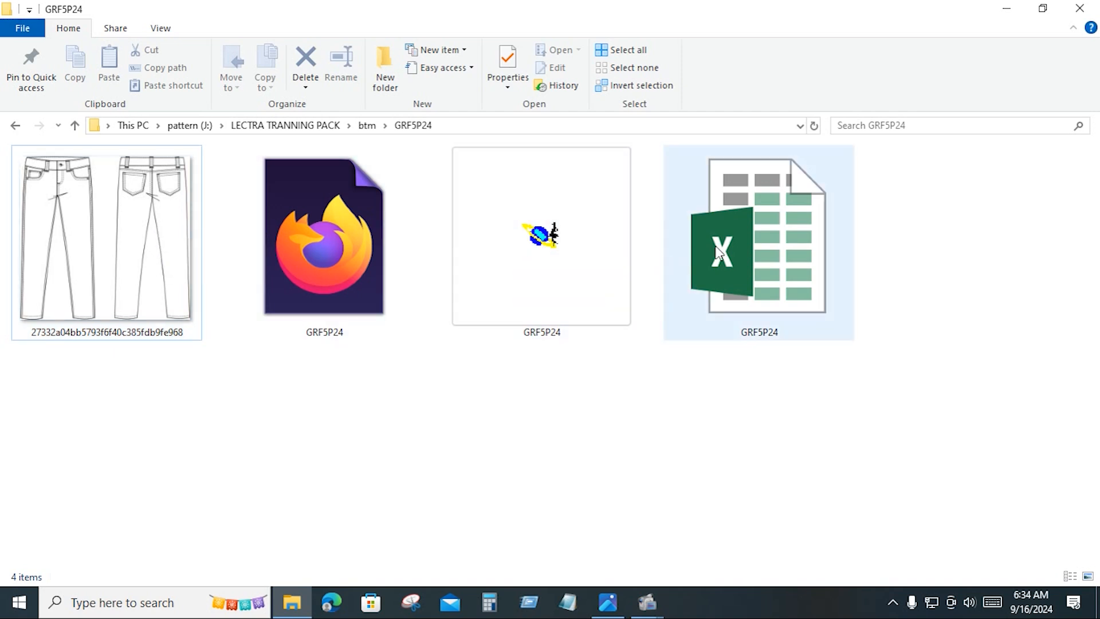
# Switch from the pattern model to the GRF5P24 folder and open its GRF5P24 measurement spreadsheet.
pyautogui.moveTo(718, 252)
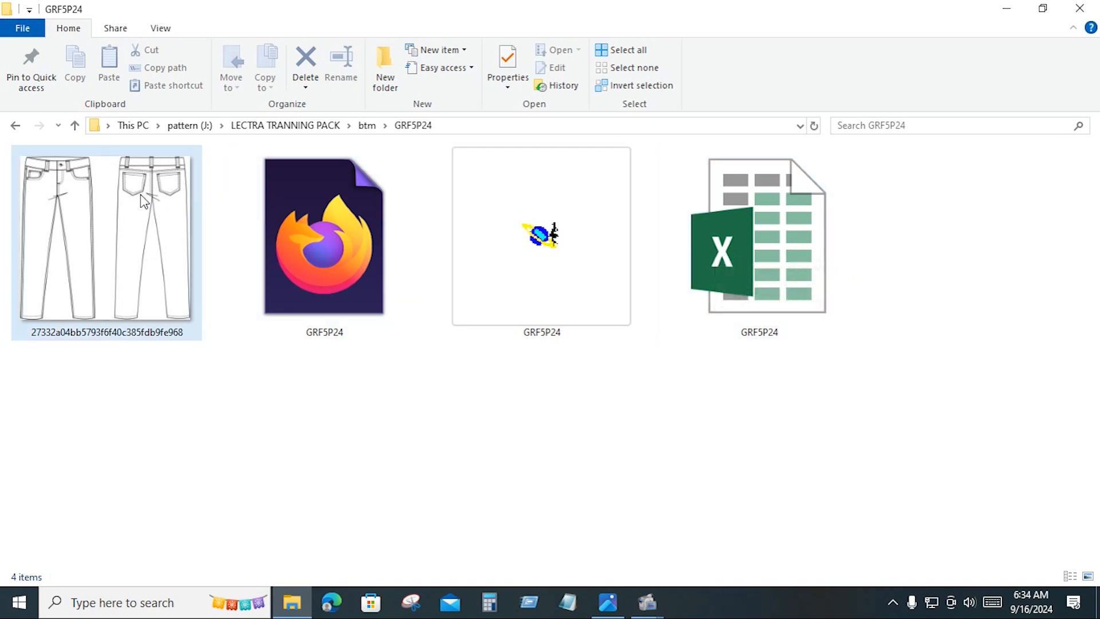
pyautogui.moveTo(143, 200)
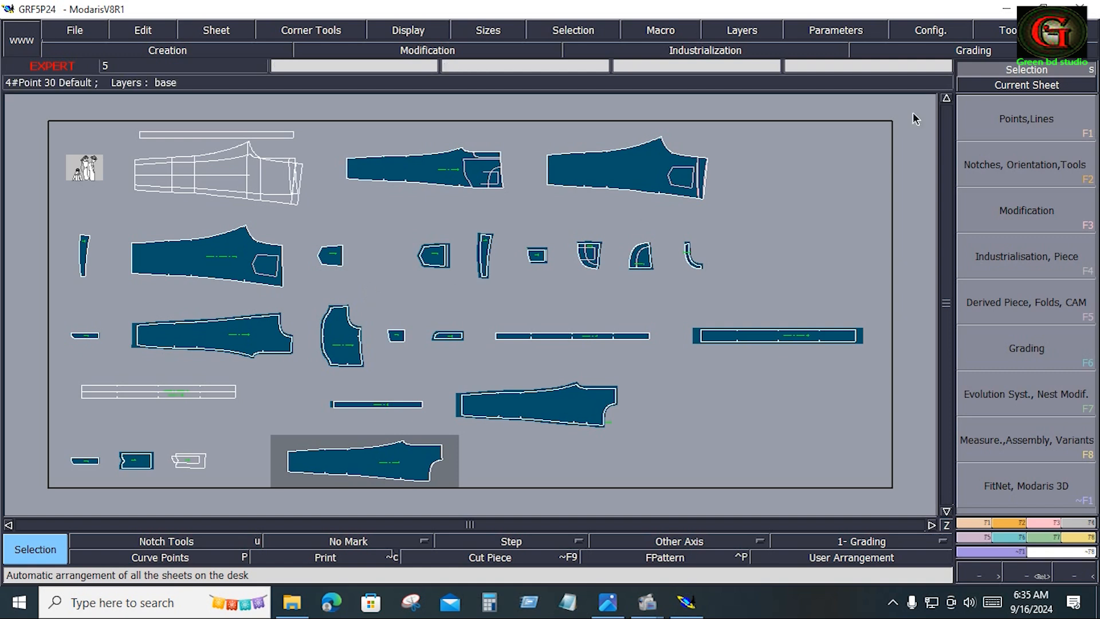
pyautogui.click(1007, 14)
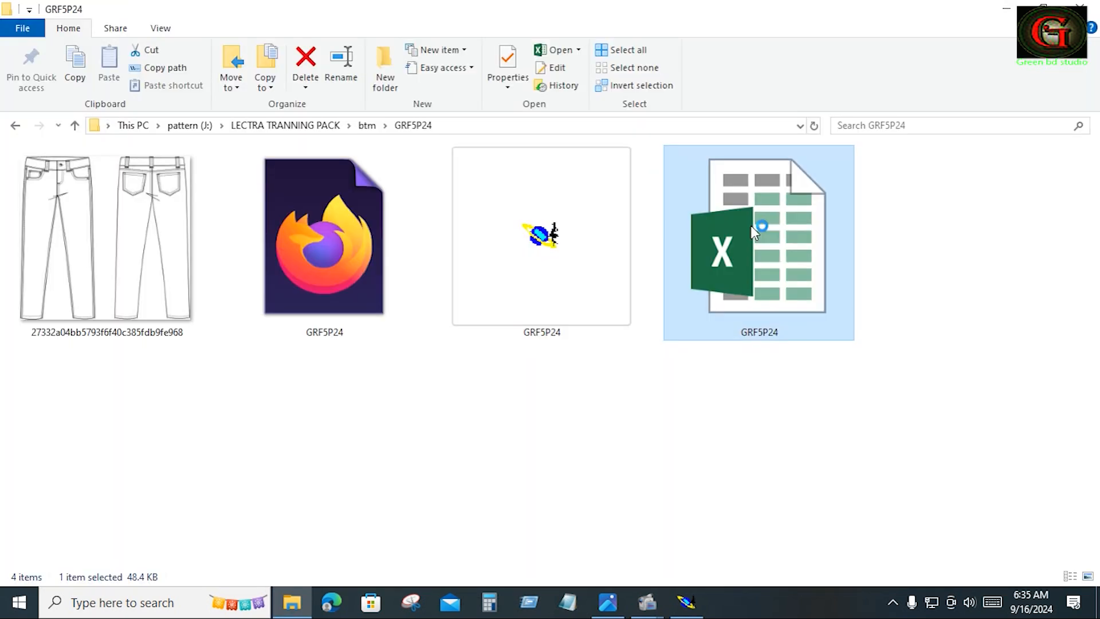
pyautogui.doubleClick(751, 230)
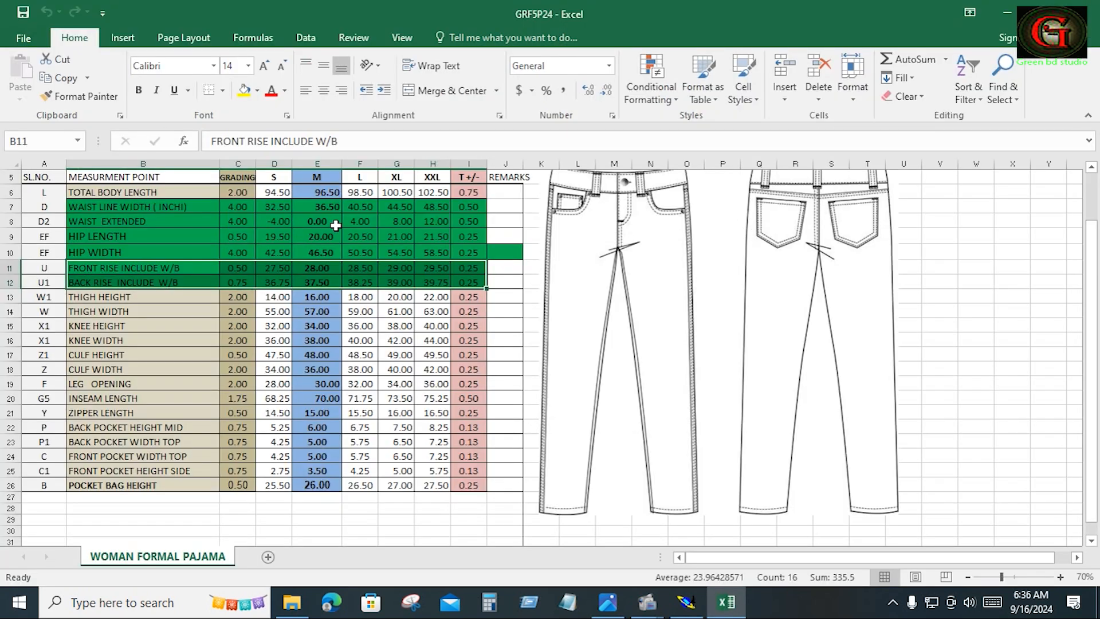
# Examine the grading column of the measurement chart and the trouser sketch beside it.
pyautogui.moveTo(239, 179); pyautogui.dragTo(250, 487)
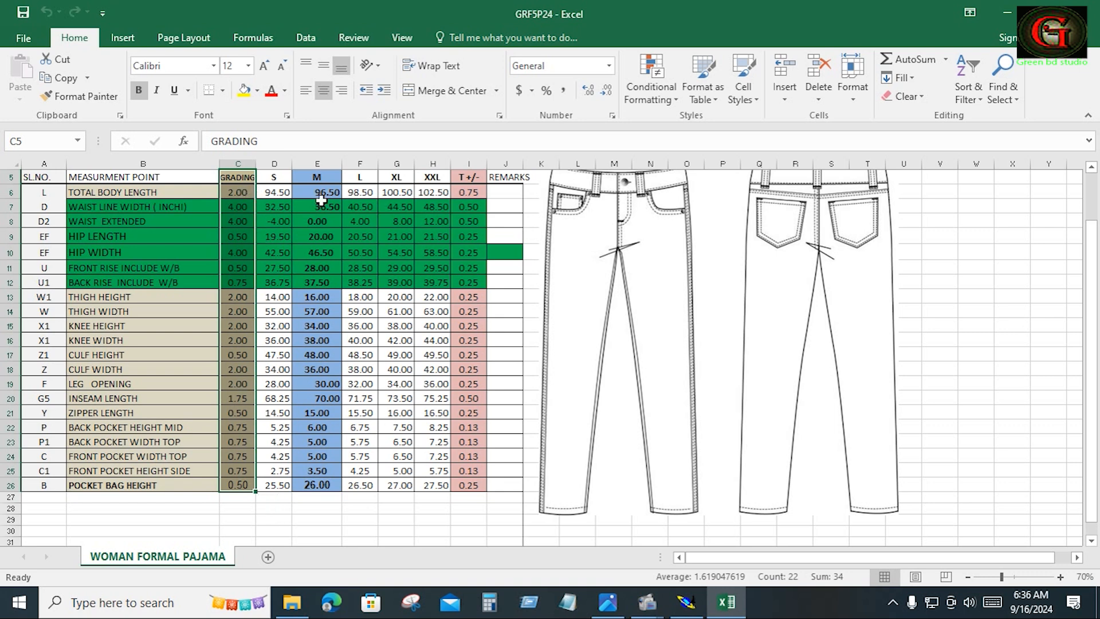
pyautogui.click(391, 510)
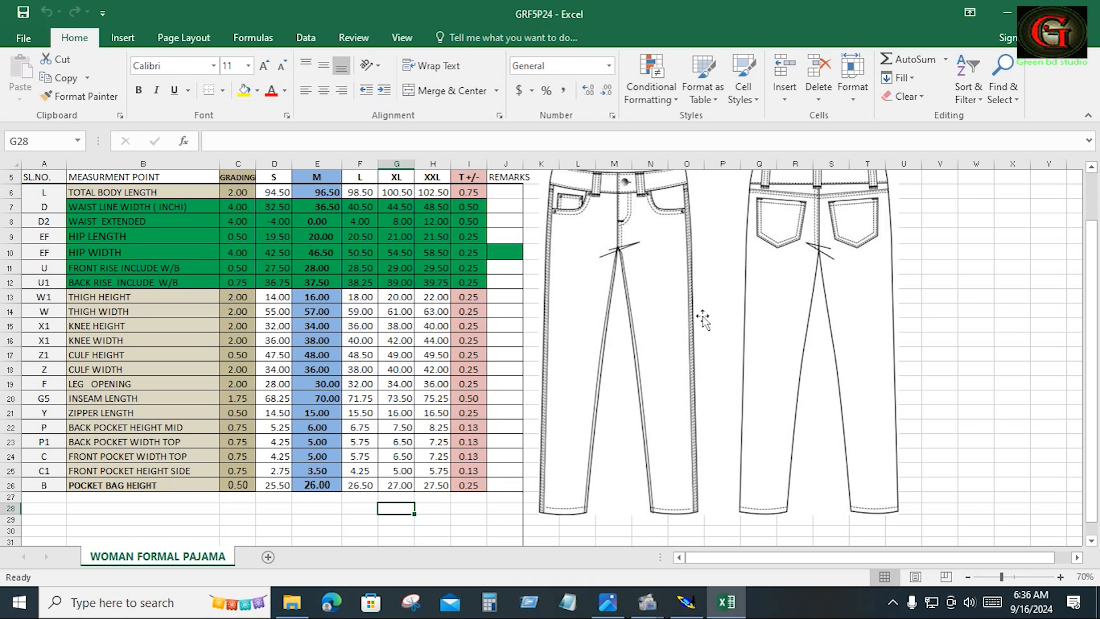
pyautogui.moveTo(1098, 358); pyautogui.dragTo(1095, 329)
pyautogui.click(1012, 359)
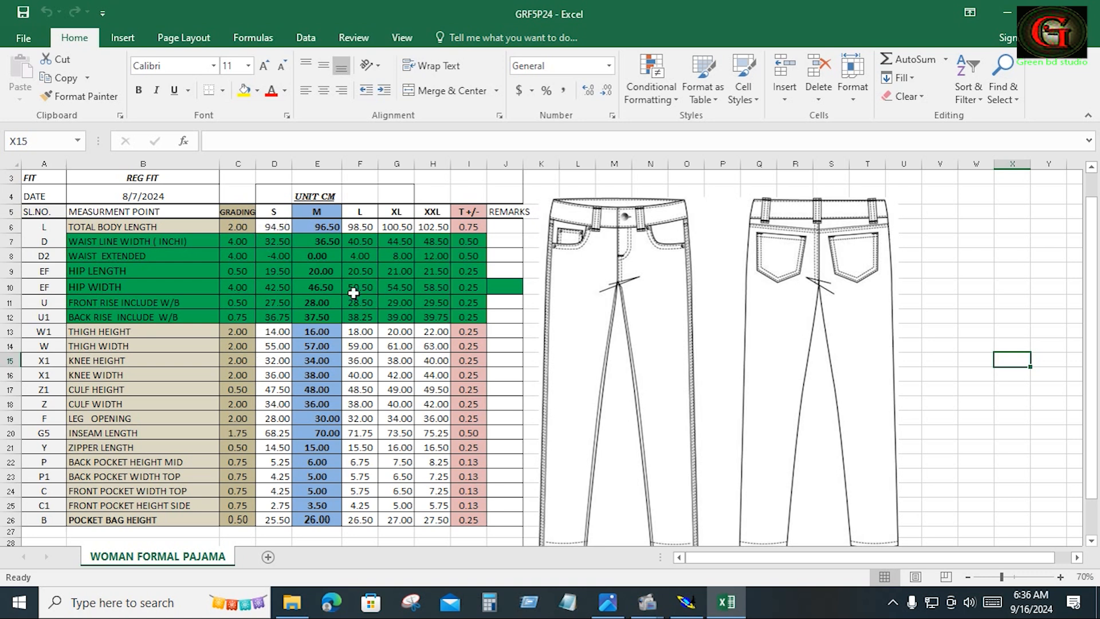
# Inspect the total body length formulas for sizes S, L and XXL to see how the grading value is applied.
pyautogui.click(275, 227)
pyautogui.write('=')
pyautogui.click(317, 226)
pyautogui.write('-')
pyautogui.click(237, 227)
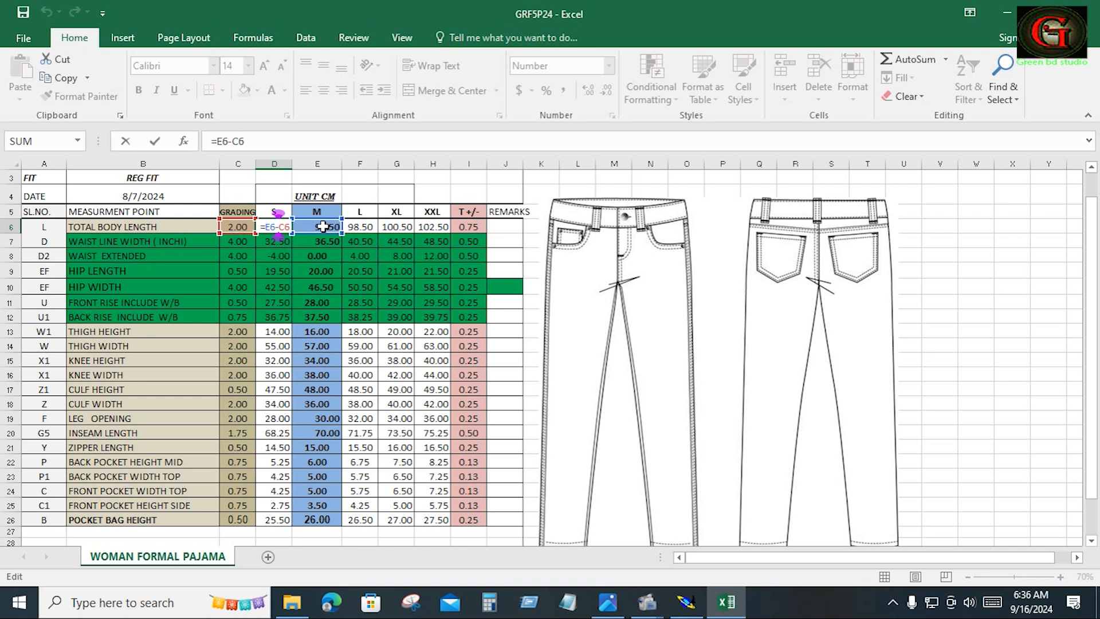
pyautogui.click(360, 227)
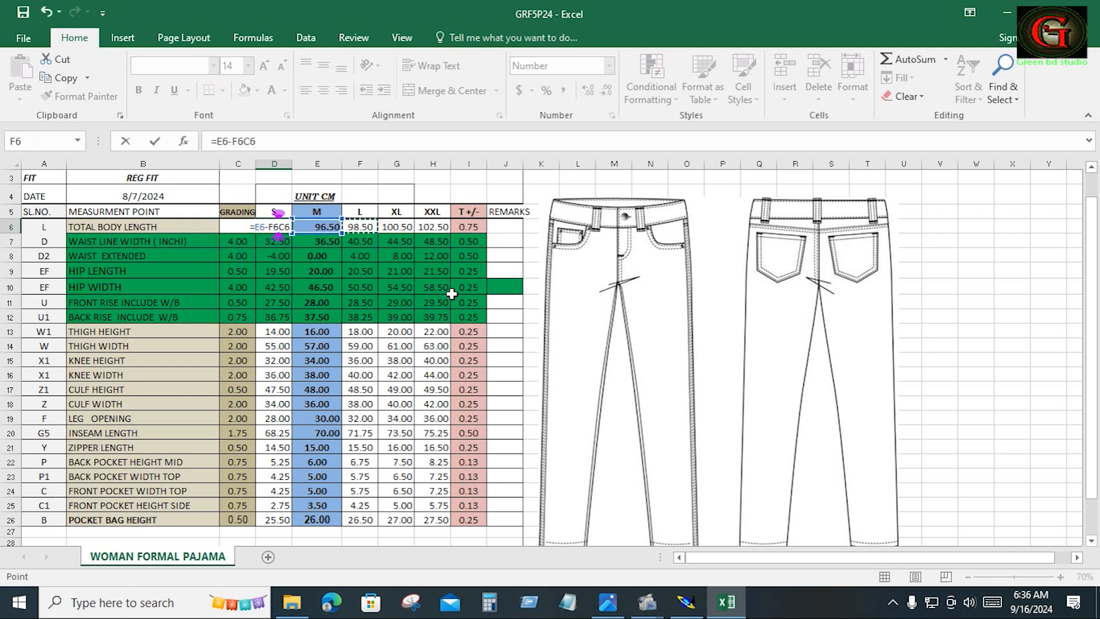
pyautogui.press('Return')
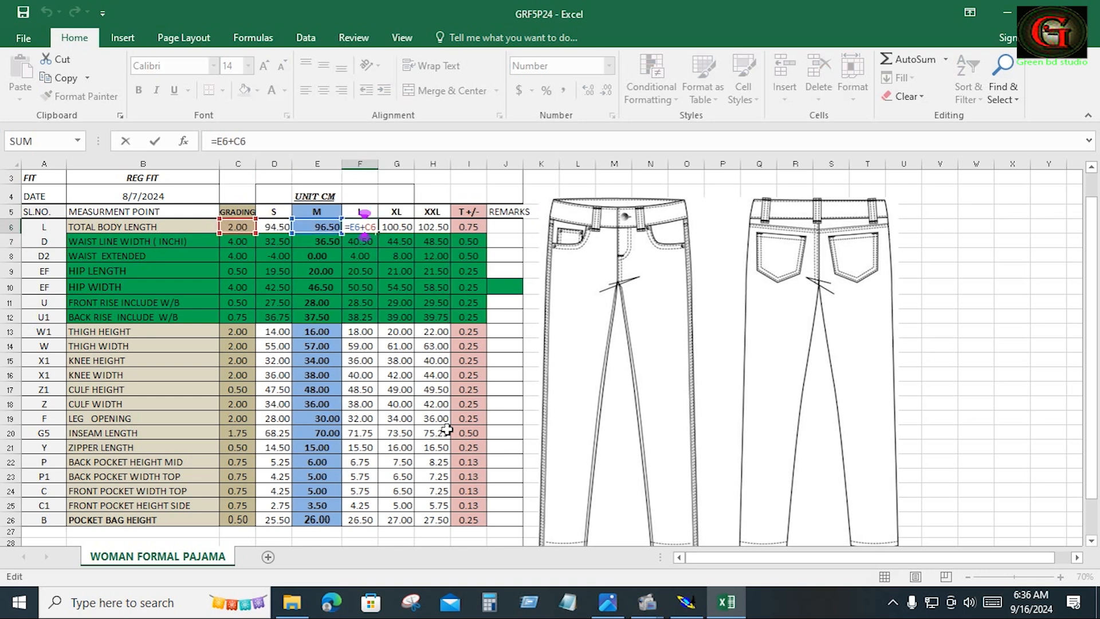
pyautogui.press('Return')
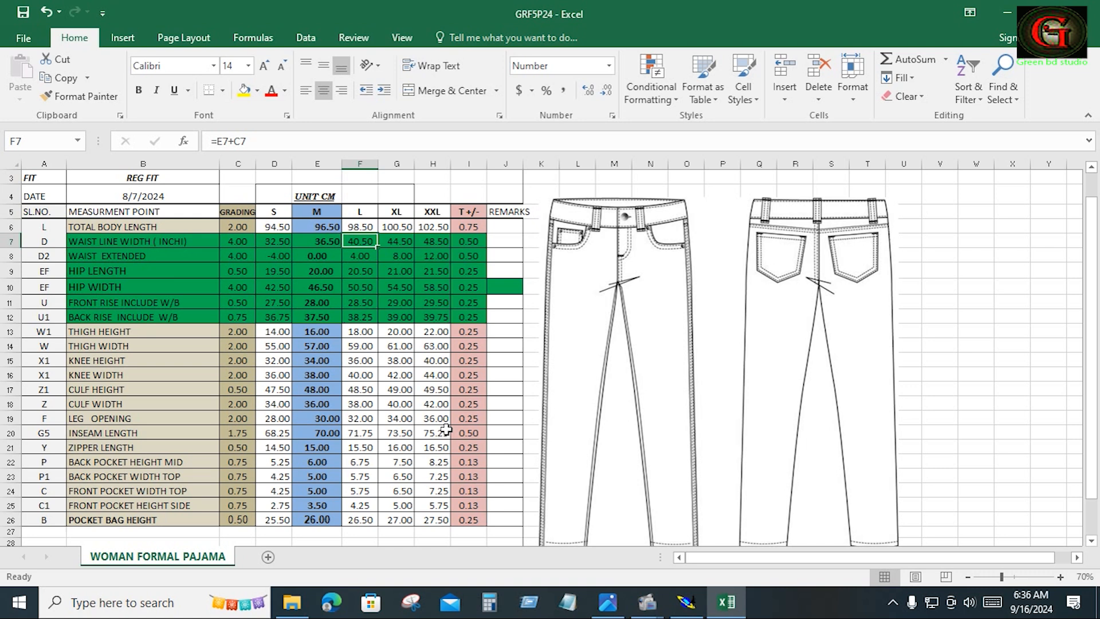
pyautogui.doubleClick(434, 227)
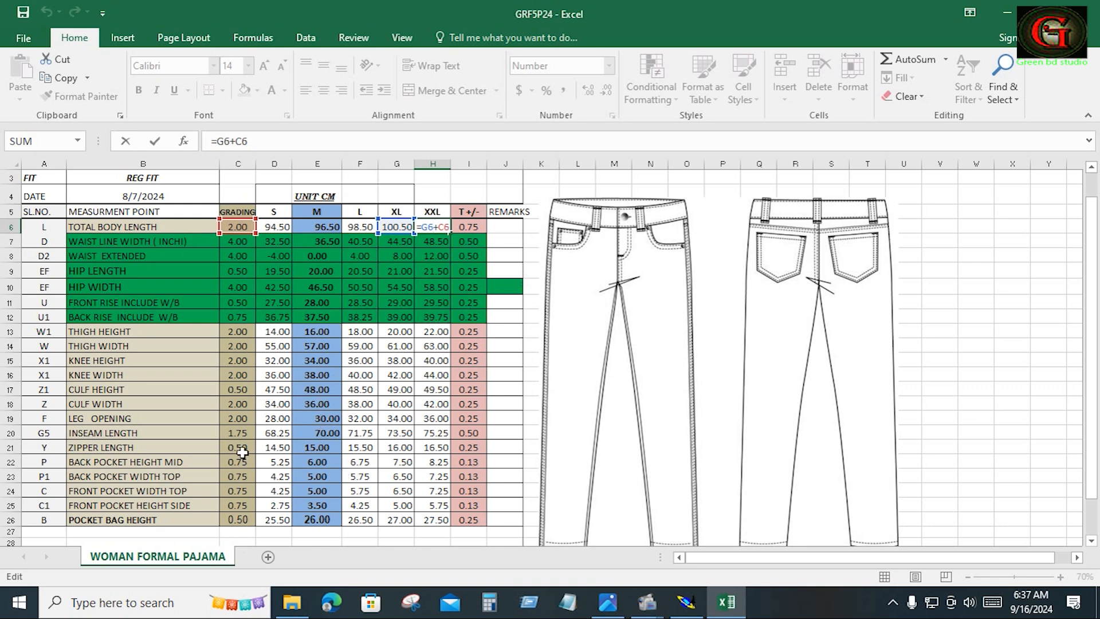
# Centre the size M leg opening and inseam length values in their cells.
pyautogui.click(322, 432)
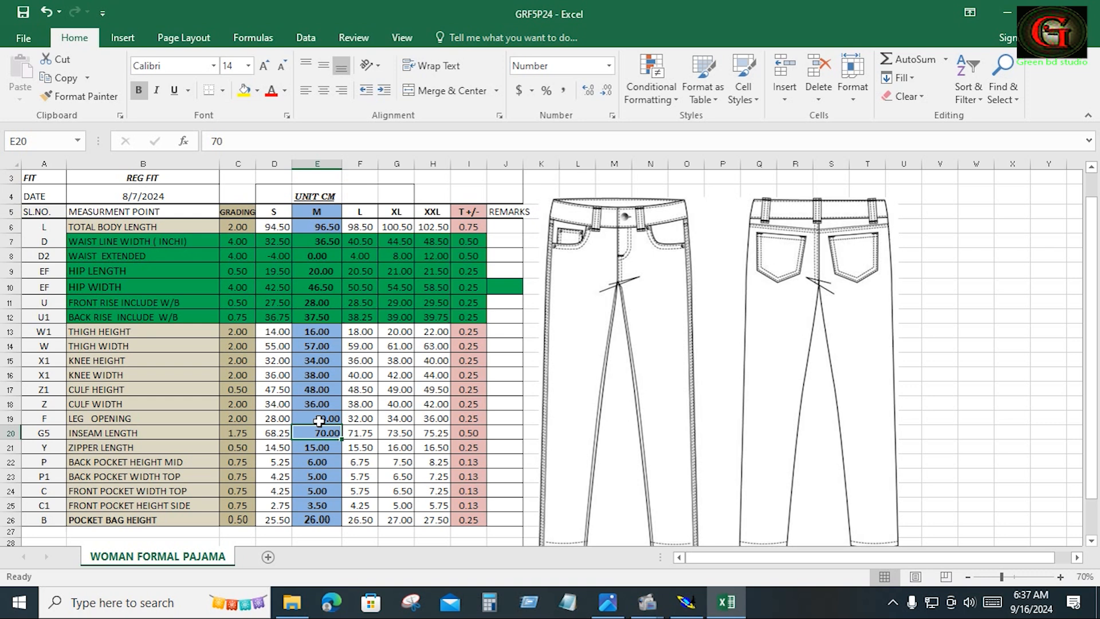
pyautogui.moveTo(319, 421); pyautogui.dragTo(325, 435)
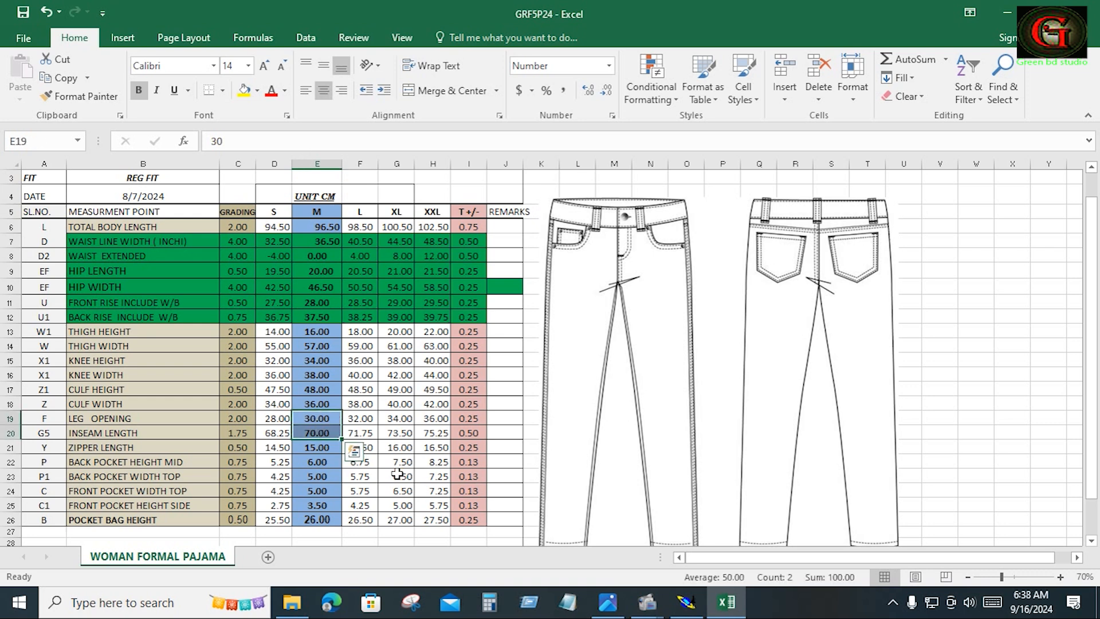
pyautogui.click(960, 414)
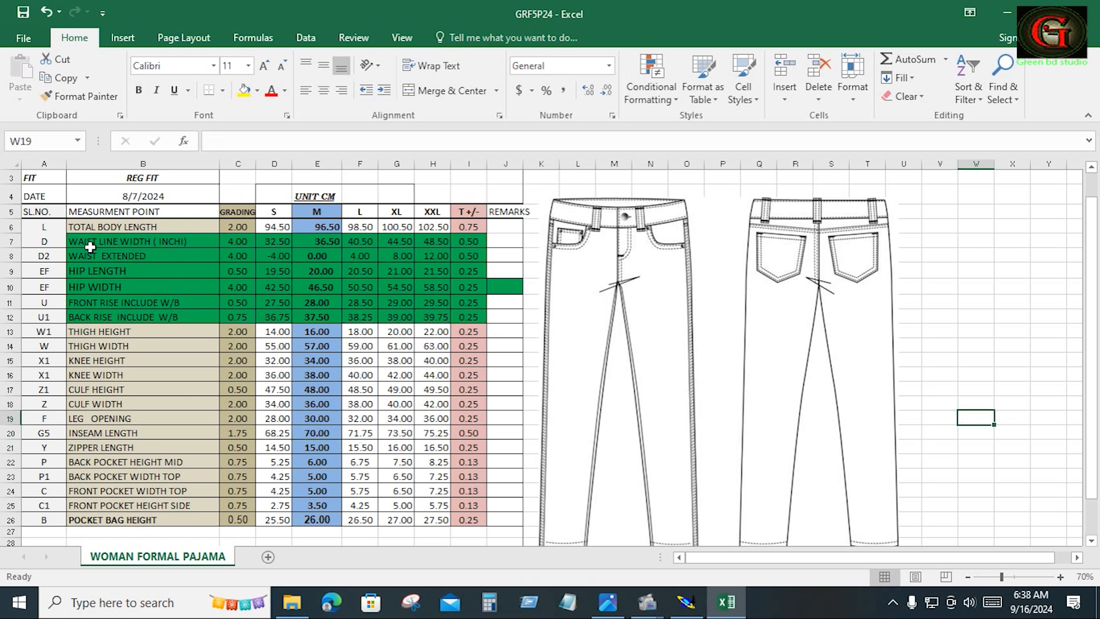
# Switch to Modaris and select all pattern pieces below the base patterns for review, then clear the selection.
pyautogui.hotkey('alt', 'Tab')
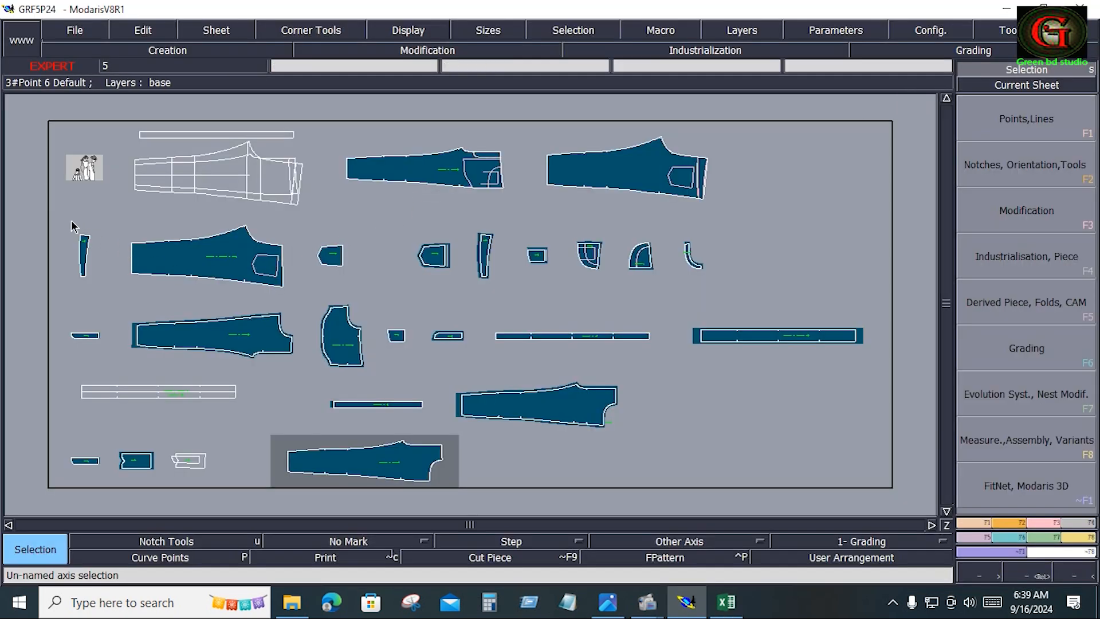
pyautogui.moveTo(57, 219); pyautogui.dragTo(879, 510)
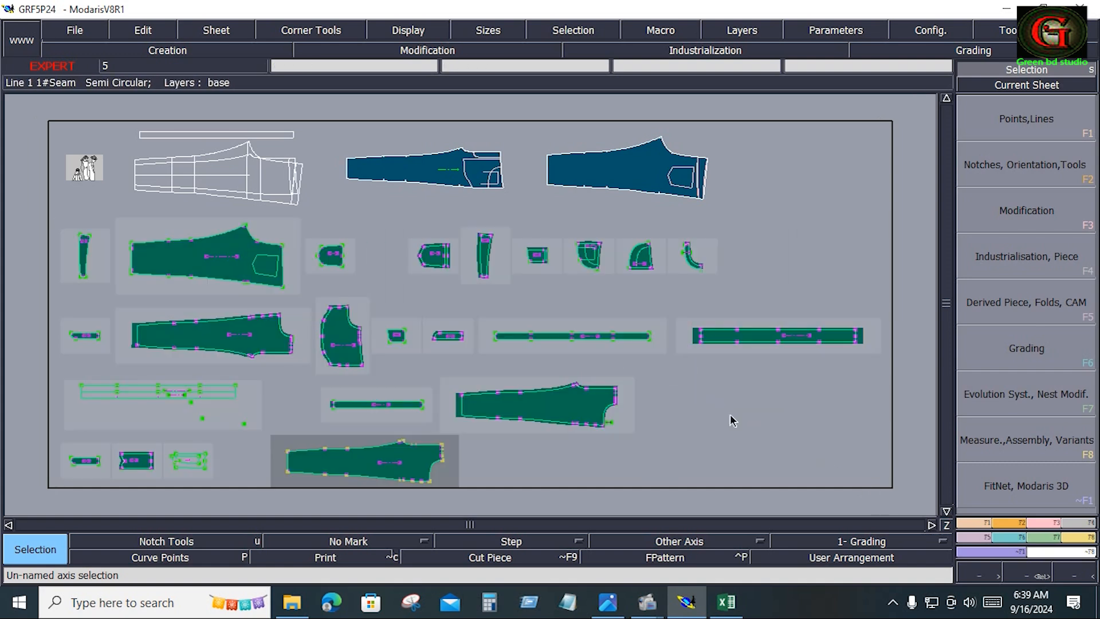
pyautogui.click(380, 300)
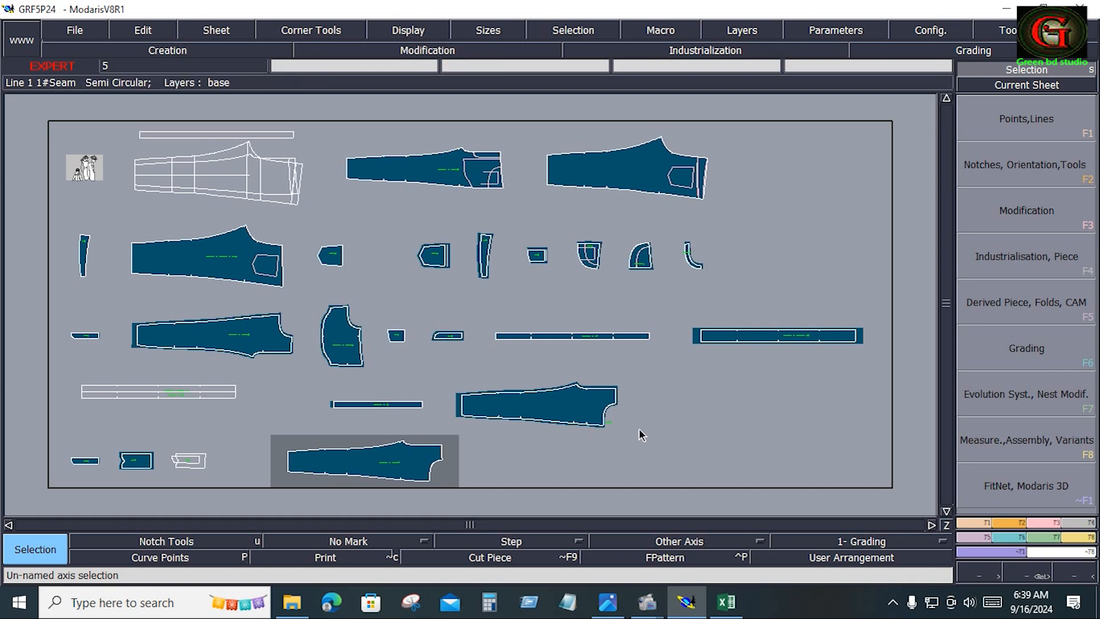
# On front panel sheet GRF5P242, draw a Bezier curve from the side seam around the coin pocket to the waist edge.
pyautogui.click(479, 175)
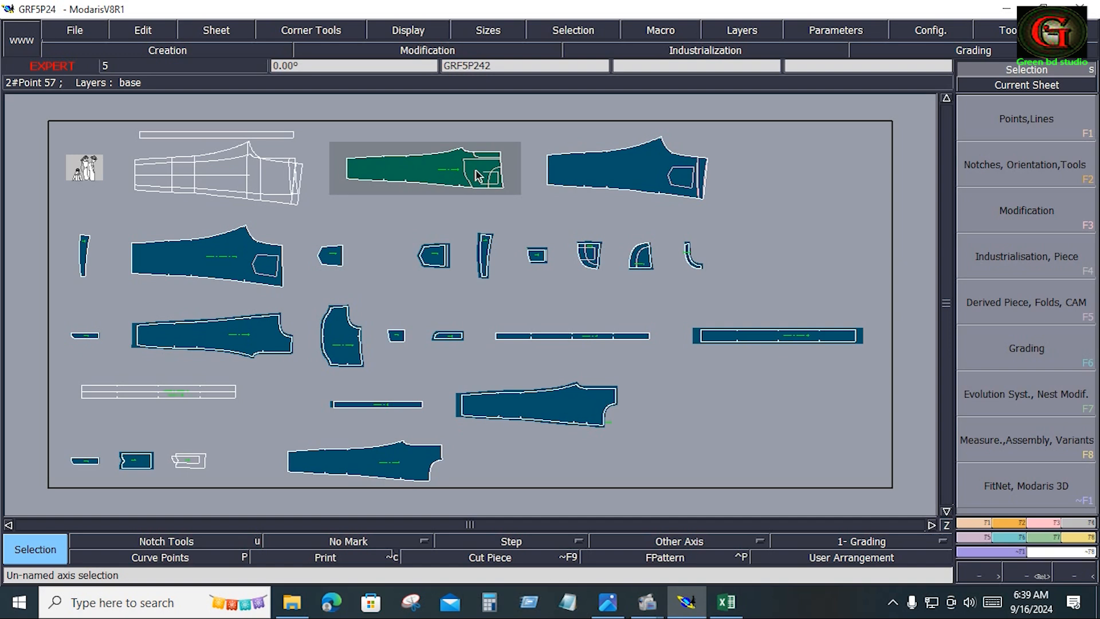
pyautogui.press('Home')
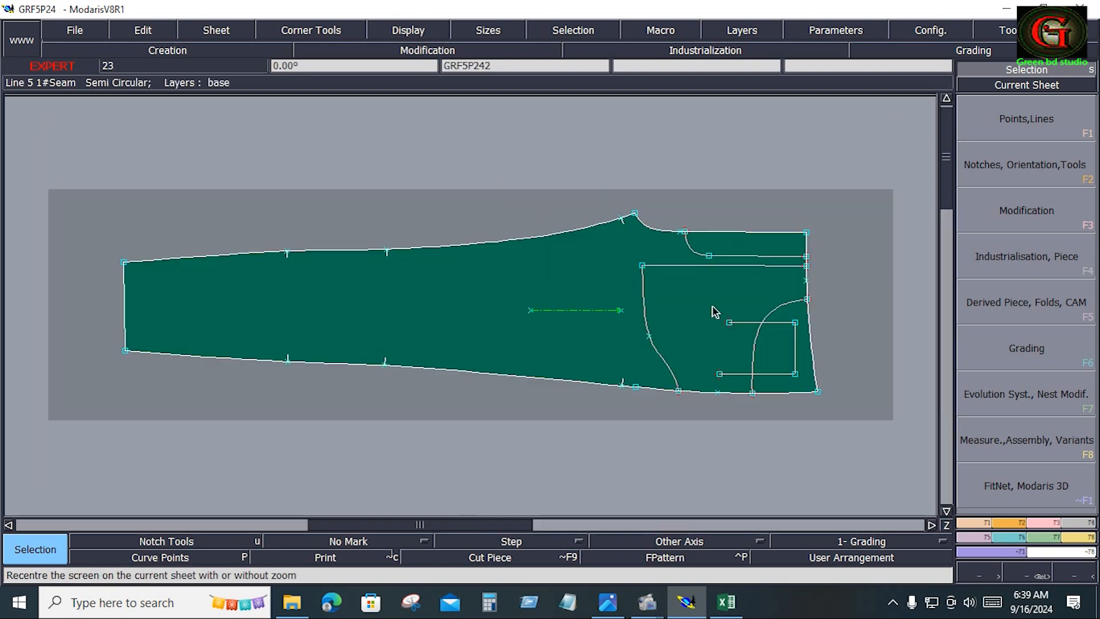
pyautogui.click(1026, 118)
pyautogui.click(1036, 451)
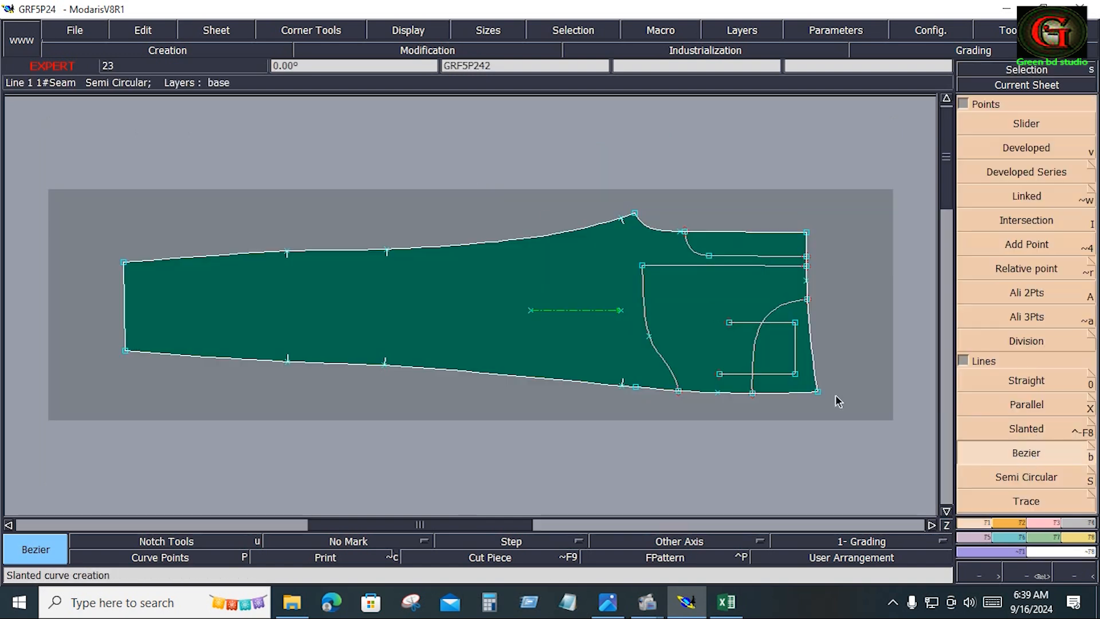
pyautogui.click(731, 325)
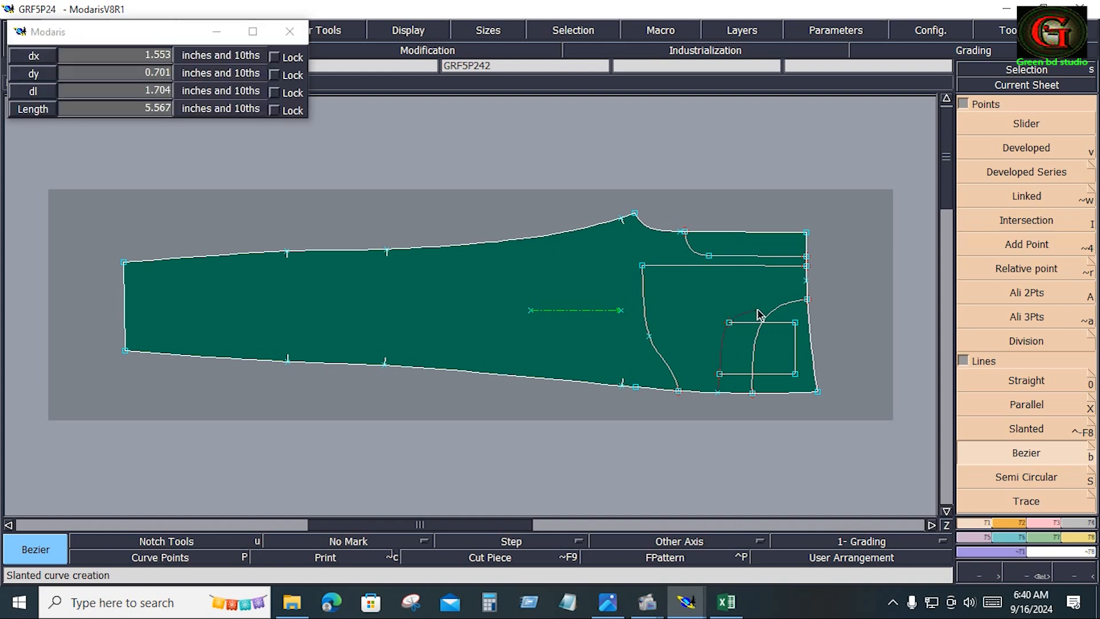
pyautogui.click(804, 284)
# Set all the model's access paths to J:/LECTRA TRANNING PACK/btm/GRF5P24/.
pyautogui.click(74, 30)
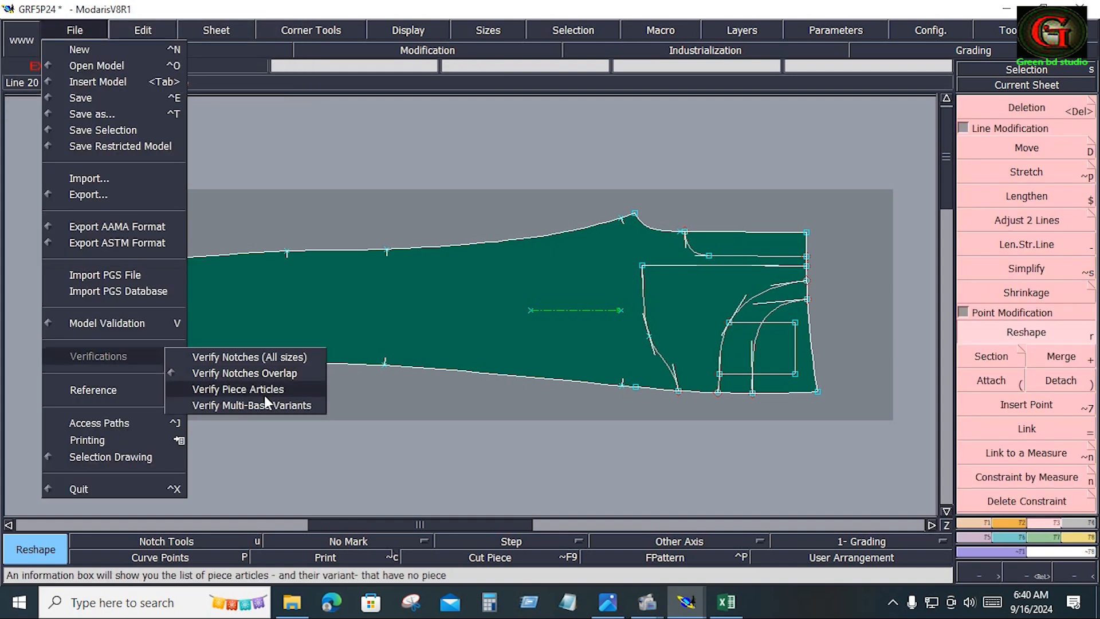
pyautogui.click(97, 424)
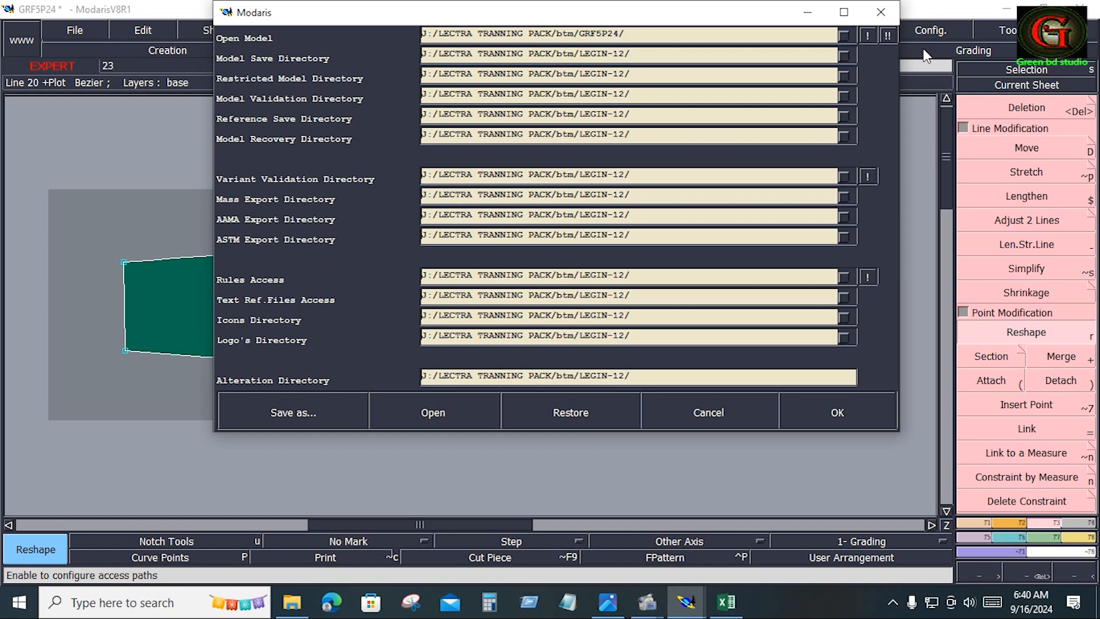
pyautogui.click(888, 36)
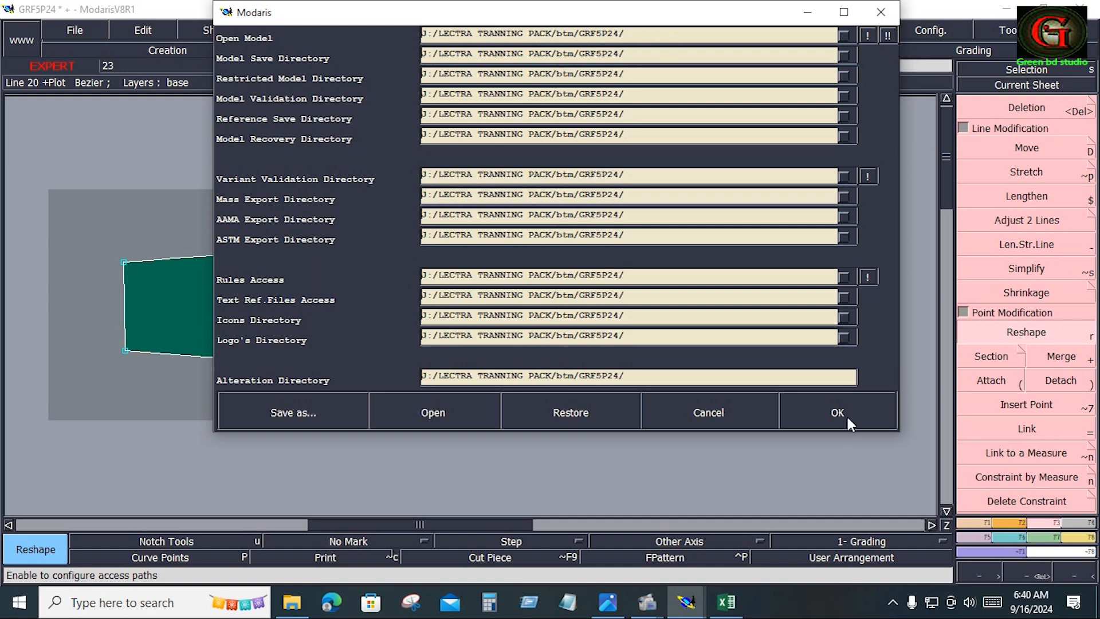
pyautogui.click(838, 414)
# Save the GRF5P24 model in its save directory.
pyautogui.click(87, 32)
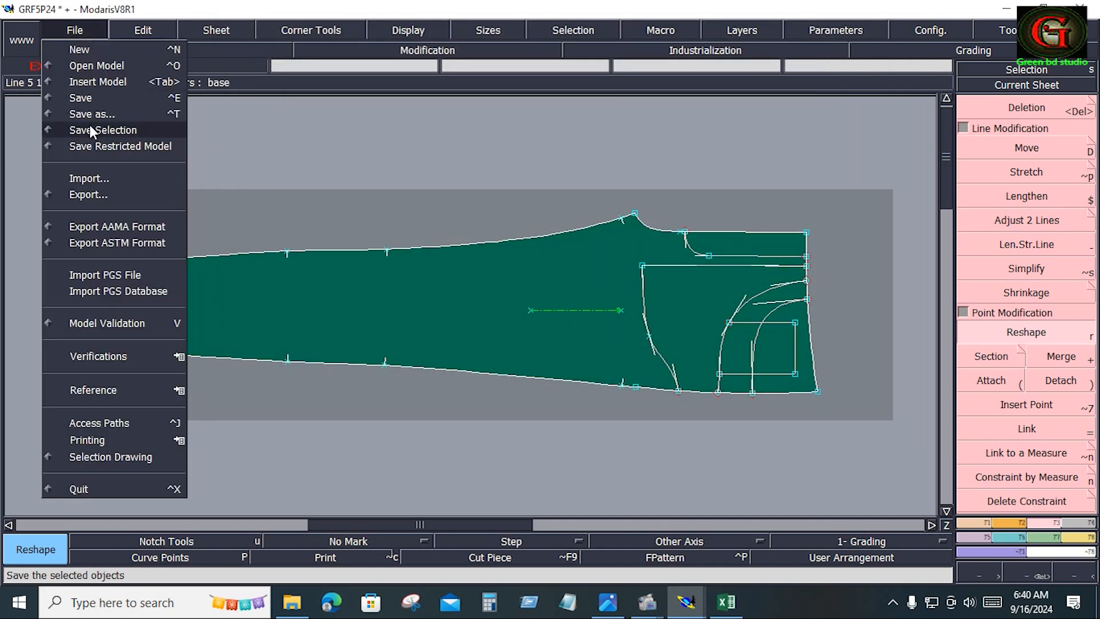
pyautogui.click(84, 97)
pyautogui.click(448, 395)
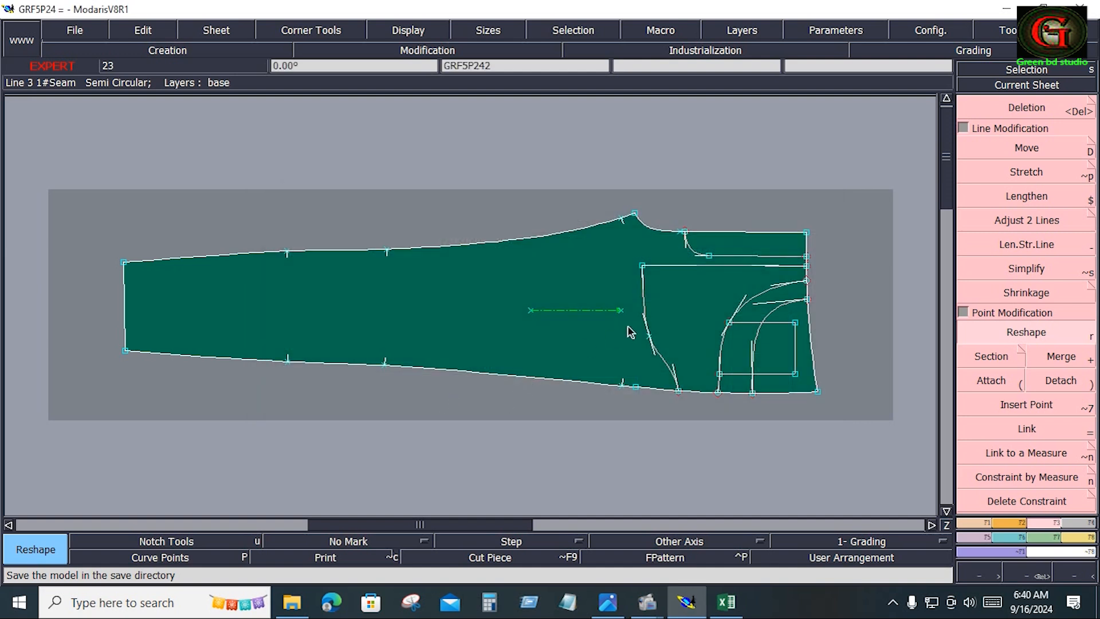
# Arrange all sheets on the desk and review the selection of every piece below the base patterns.
pyautogui.press('j')
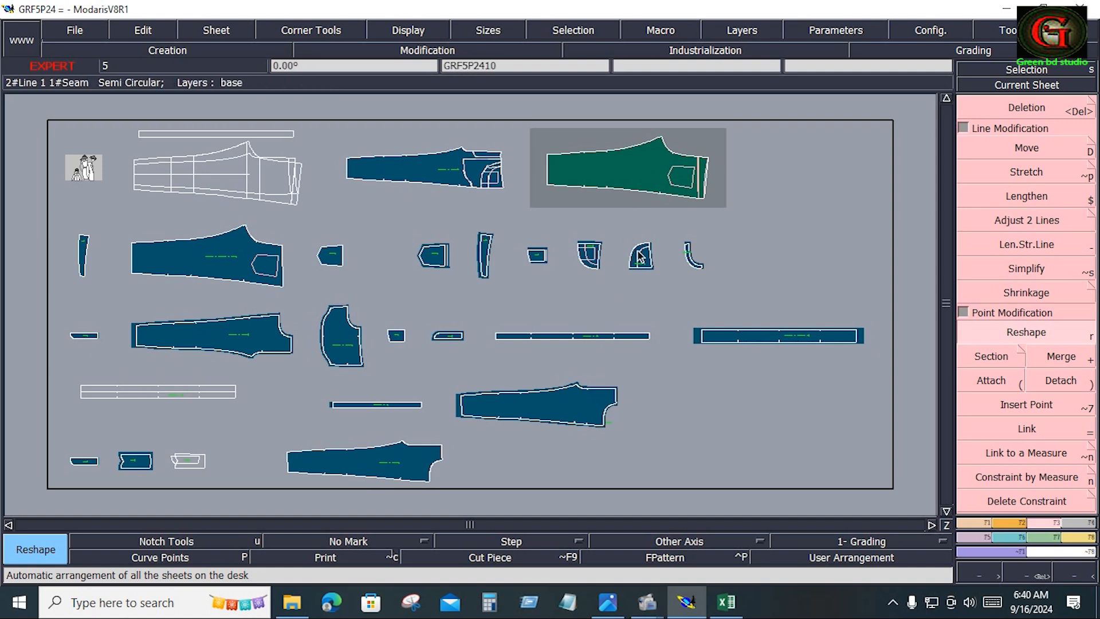
pyautogui.moveTo(53, 217); pyautogui.dragTo(902, 514)
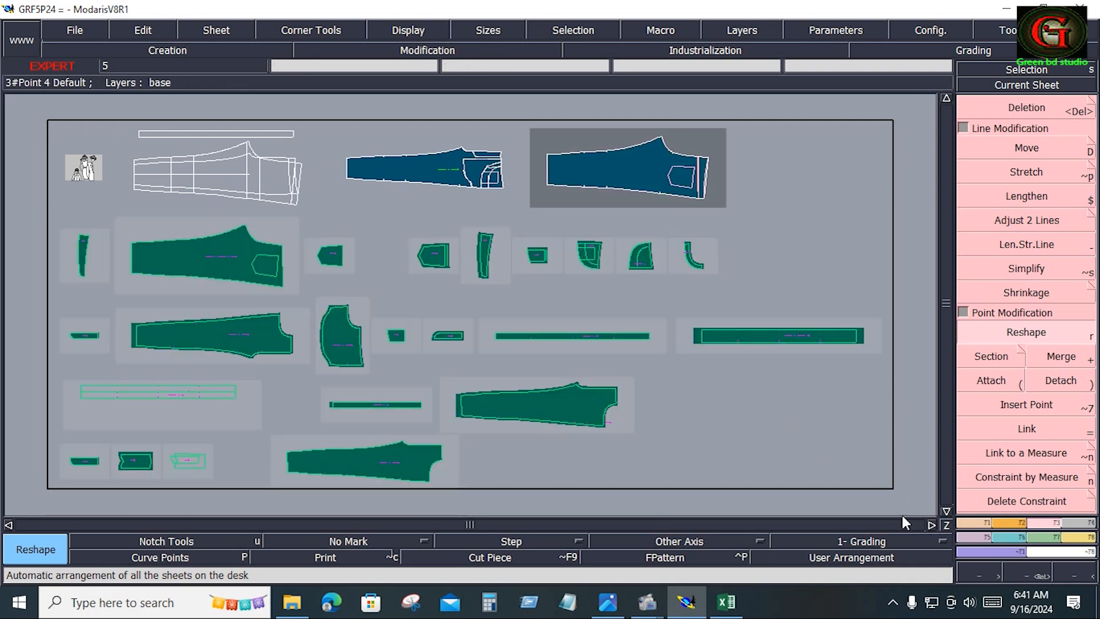
pyautogui.click(757, 448)
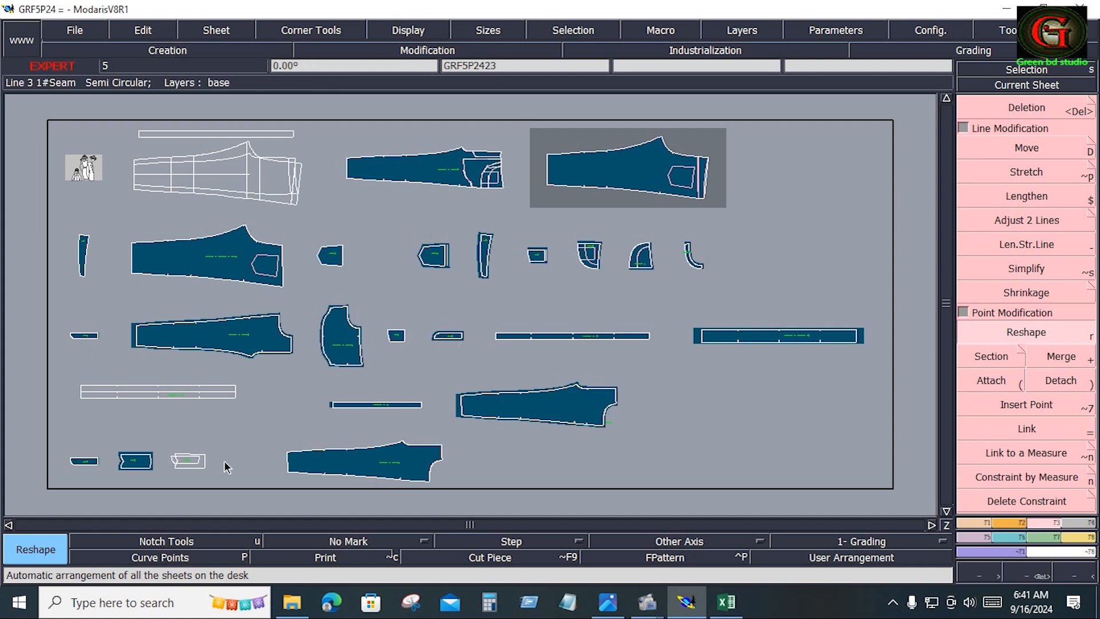
# Select the base front and back panels, the long and short narrow strips and the small notched piece as sheets, and end the selection.
pyautogui.hotkey('shift', 'i')
pyautogui.hotkey('shift', 'j')
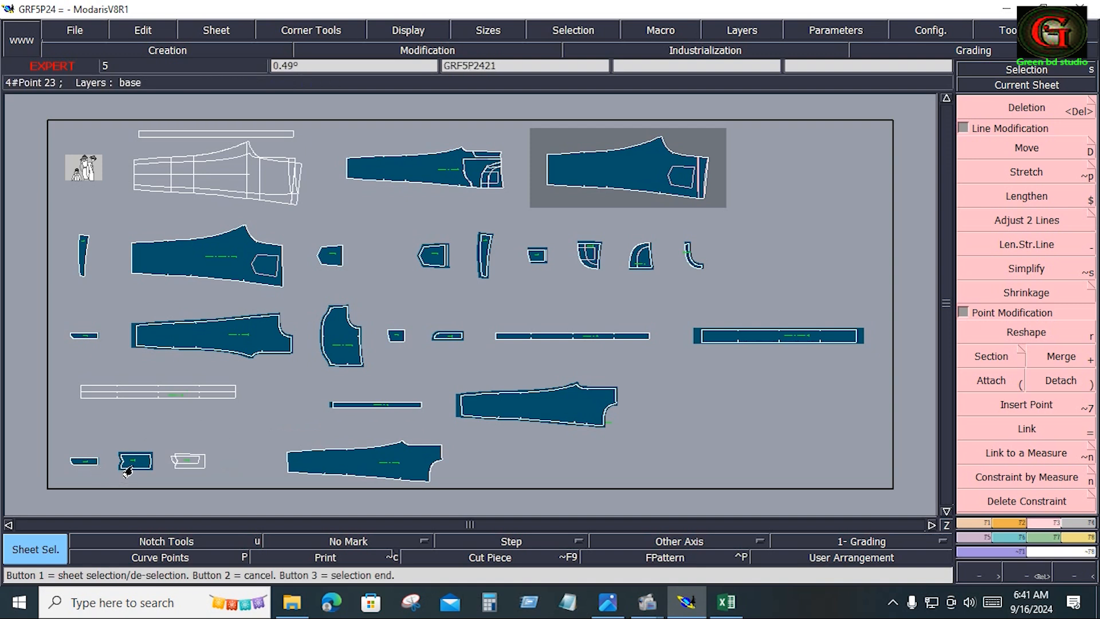
pyautogui.click(90, 470)
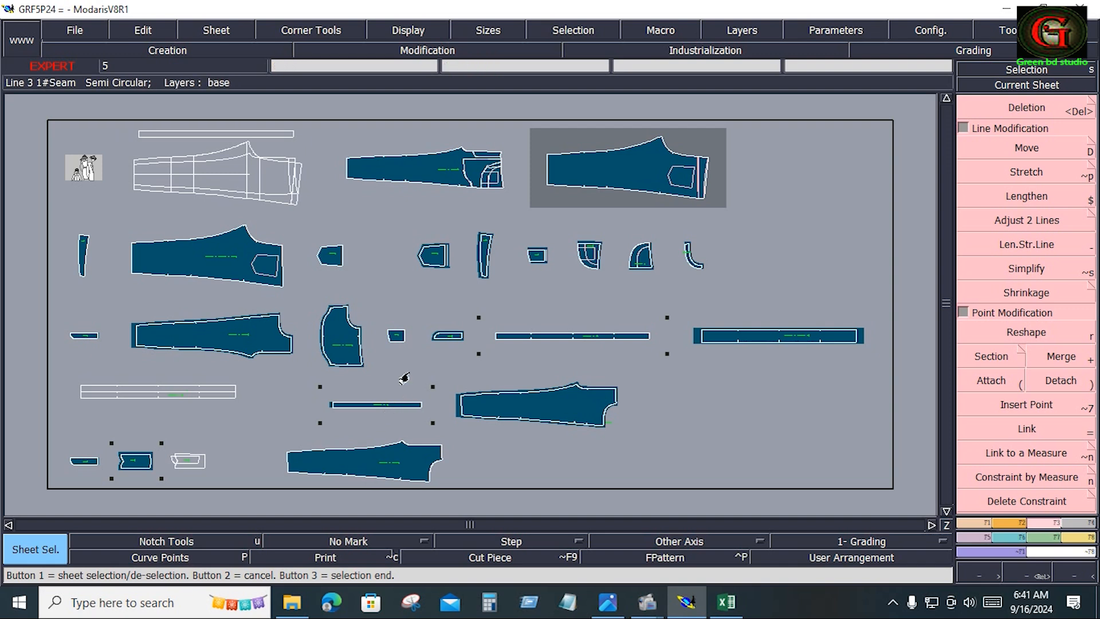
pyautogui.click(438, 182)
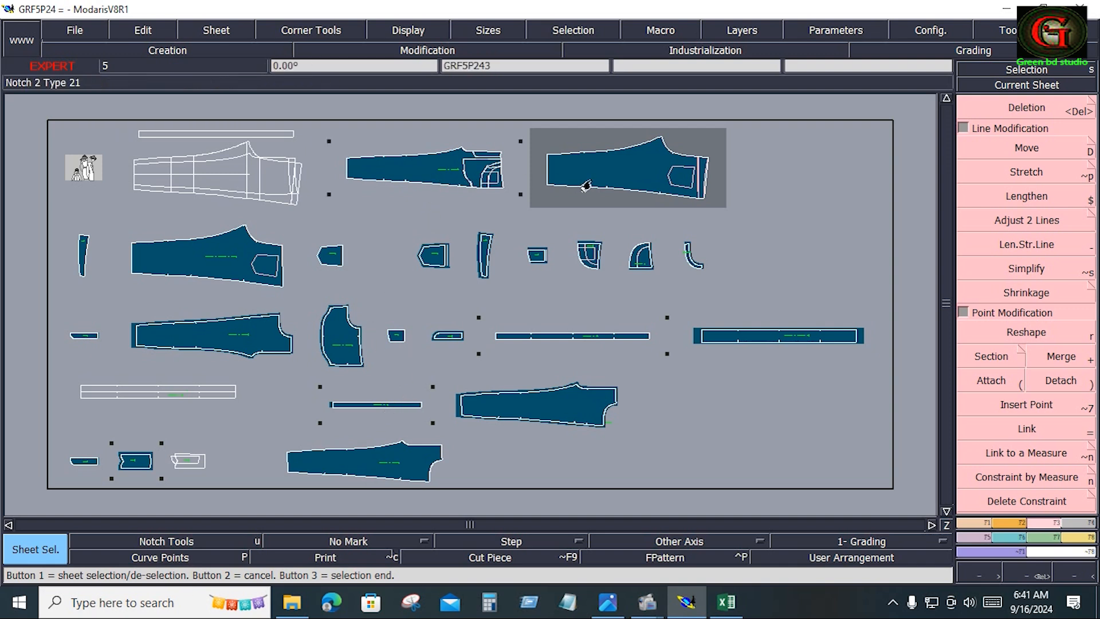
pyautogui.click(626, 182)
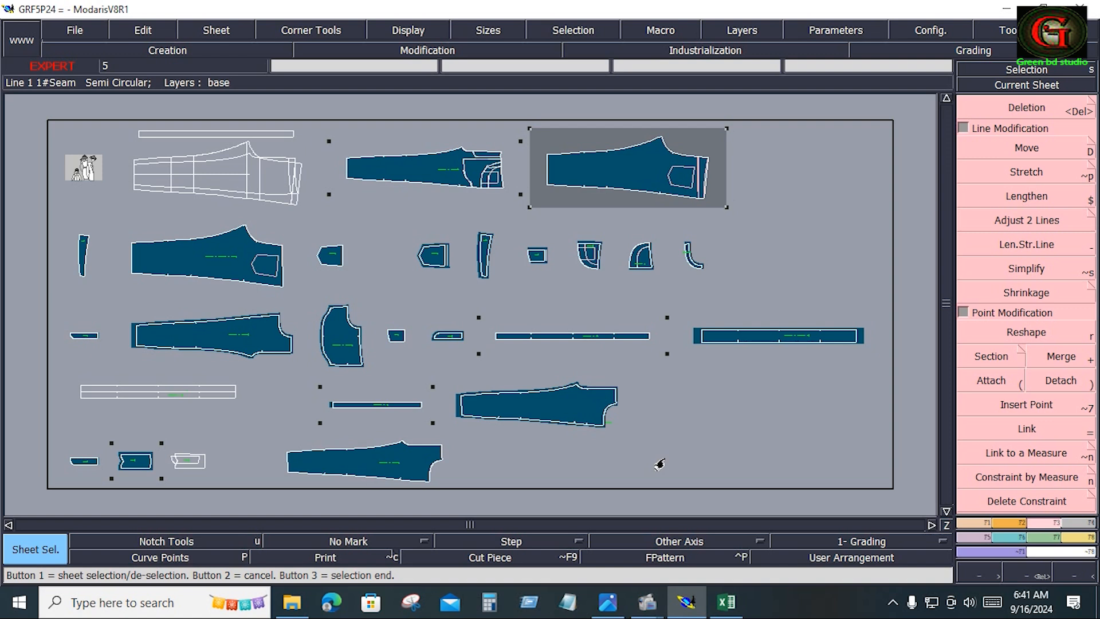
pyautogui.rightClick(664, 459)
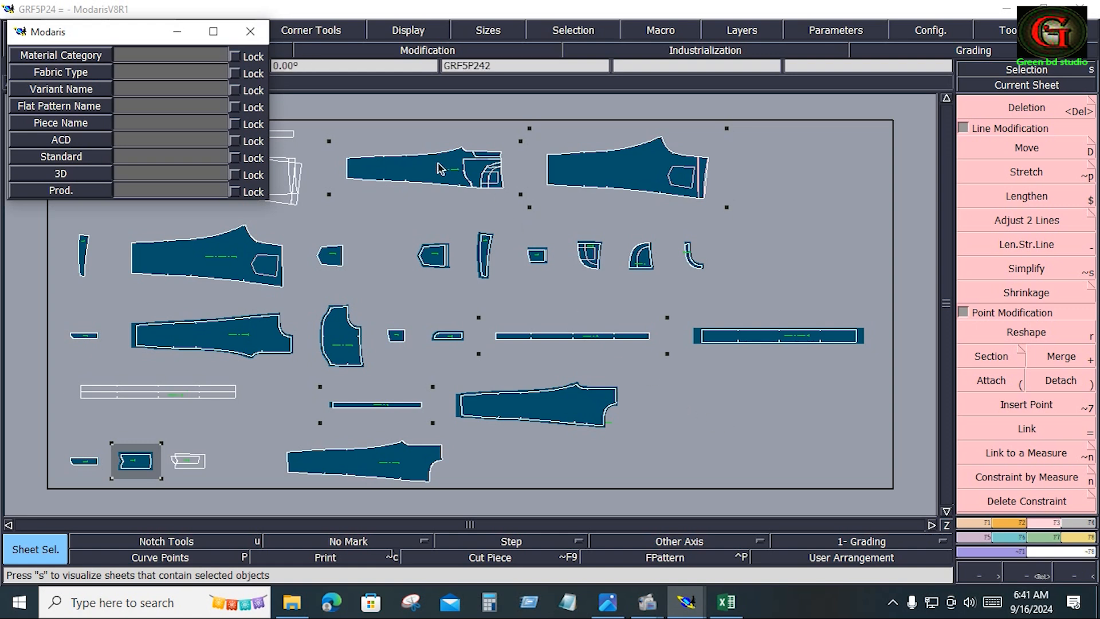
# Display only the sheets of the base front and back panels, the two narrow strips and the small notched piece.
pyautogui.press('s')
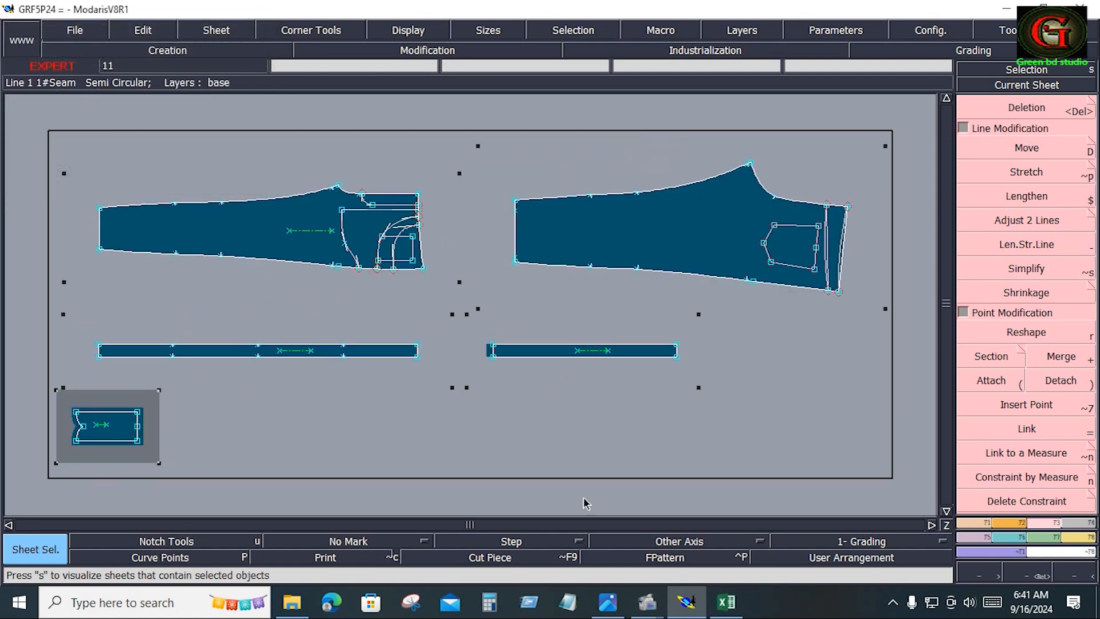
pyautogui.press('7')
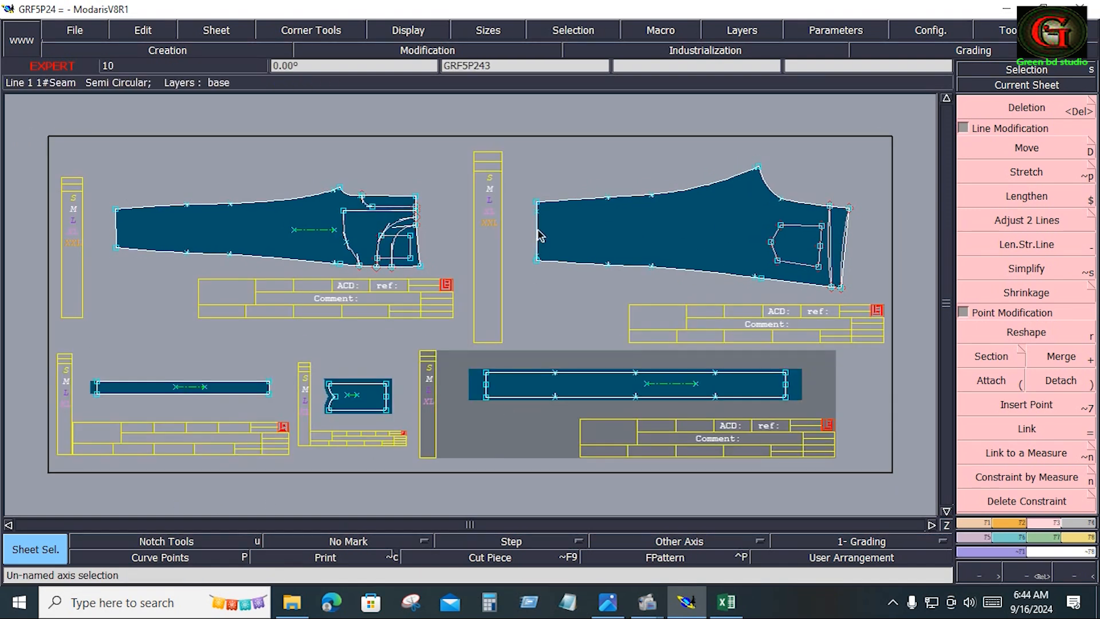
pyautogui.moveTo(81, 149); pyautogui.dragTo(899, 474)
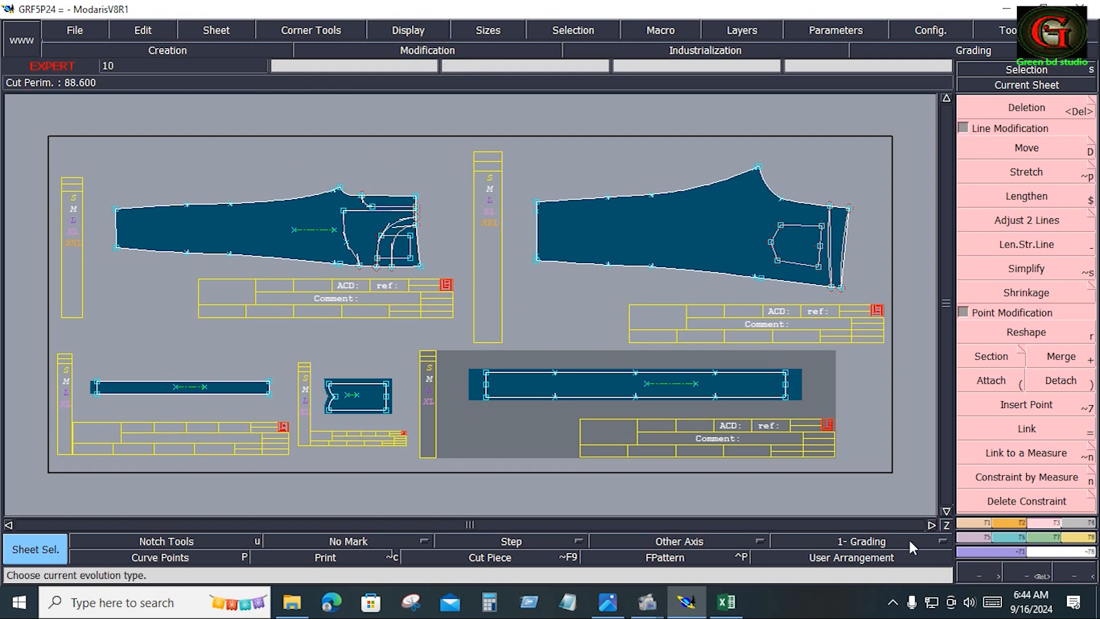
# Reselect the front, back, both strips and the notched piece as sheets and apply selective visualization to them.
pyautogui.click(218, 30)
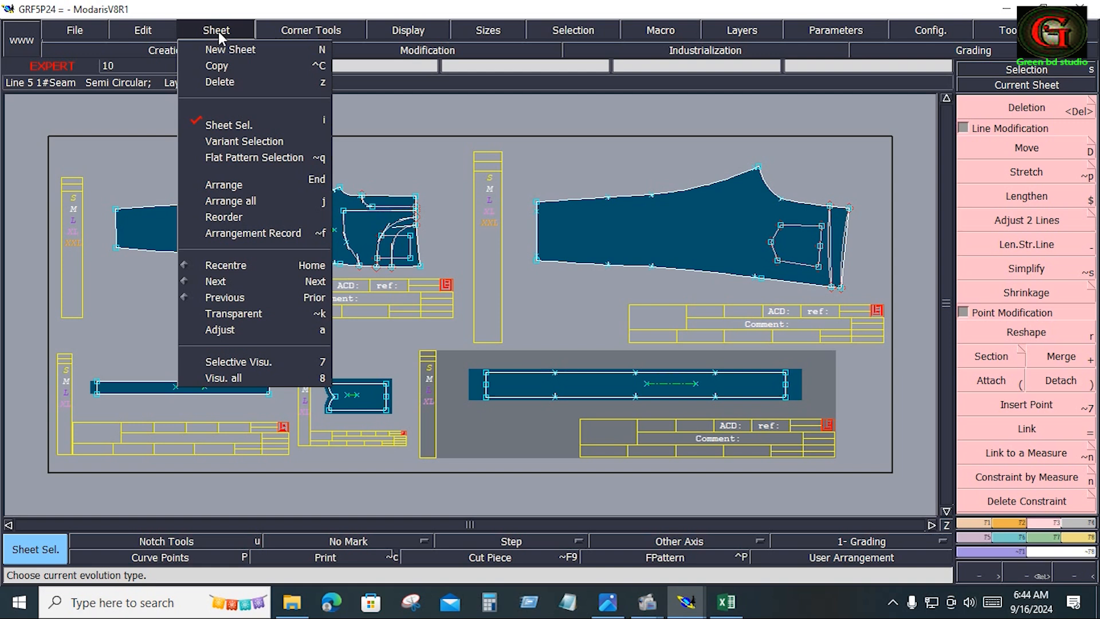
pyautogui.click(225, 126)
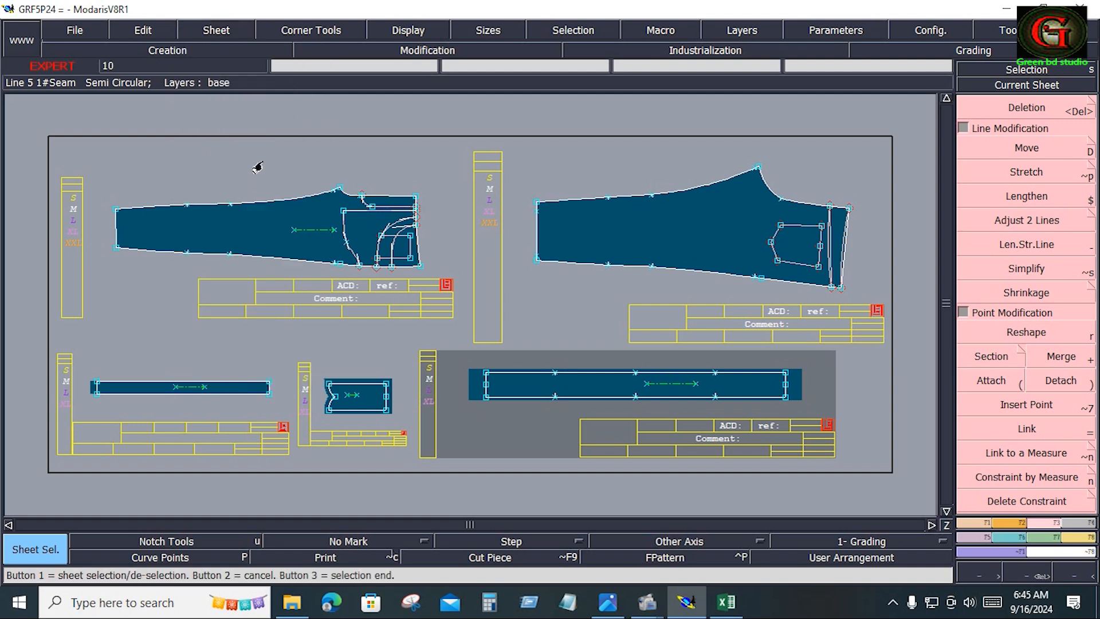
pyautogui.click(295, 238)
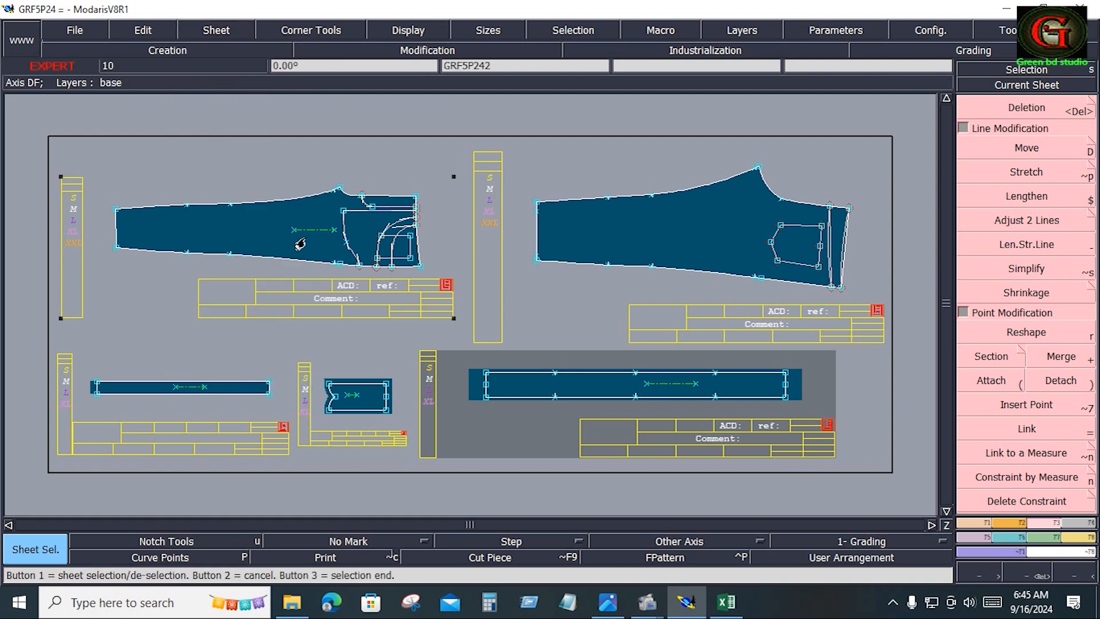
pyautogui.click(628, 252)
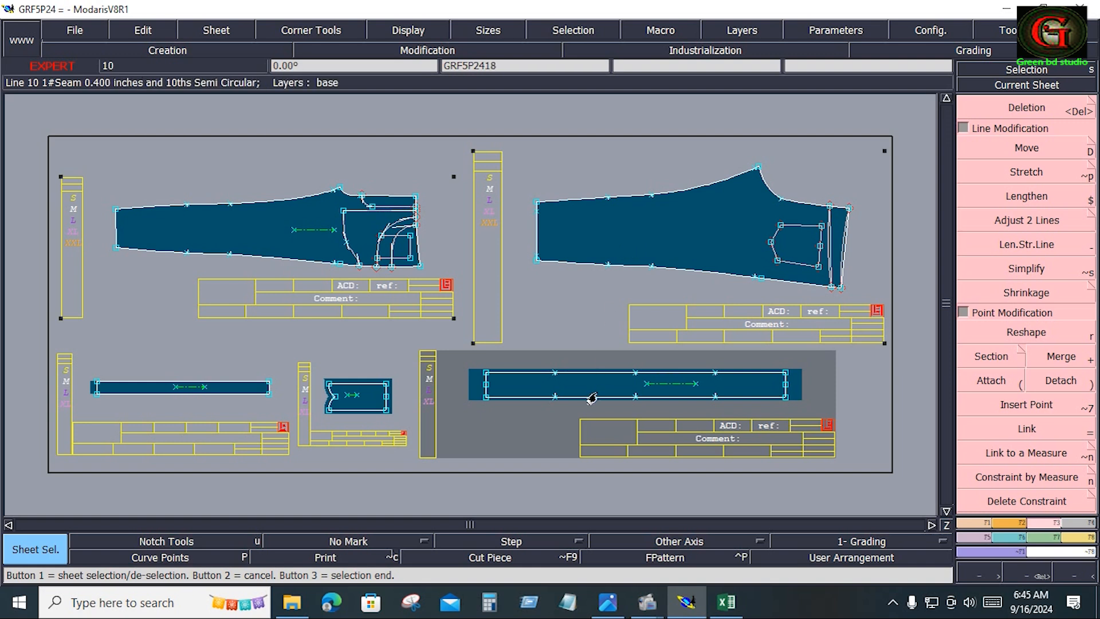
pyautogui.click(356, 413)
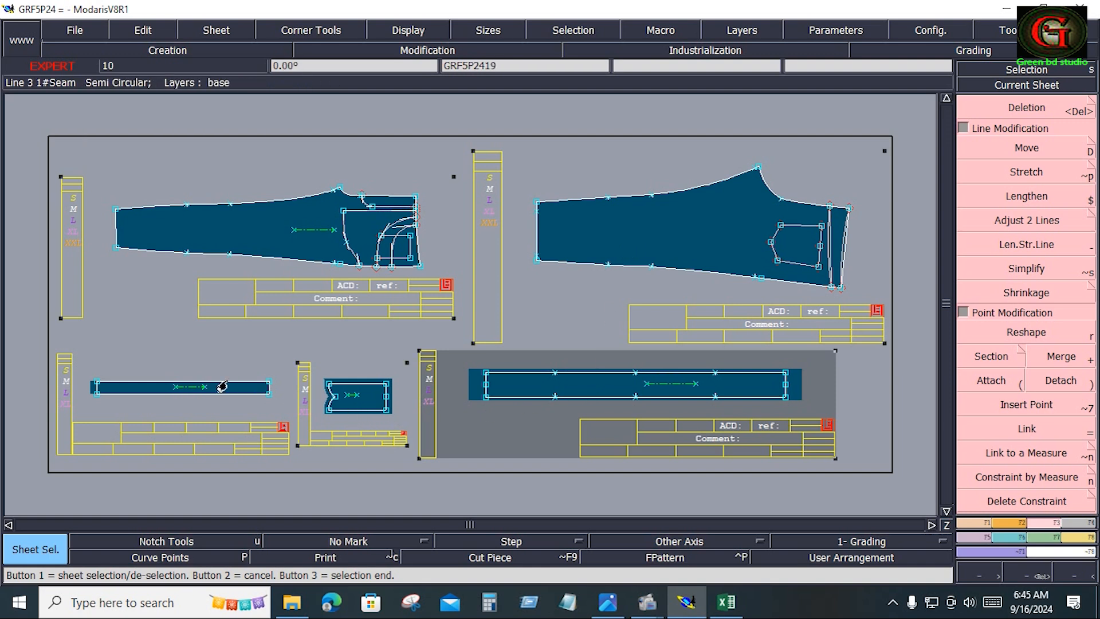
pyautogui.click(217, 392)
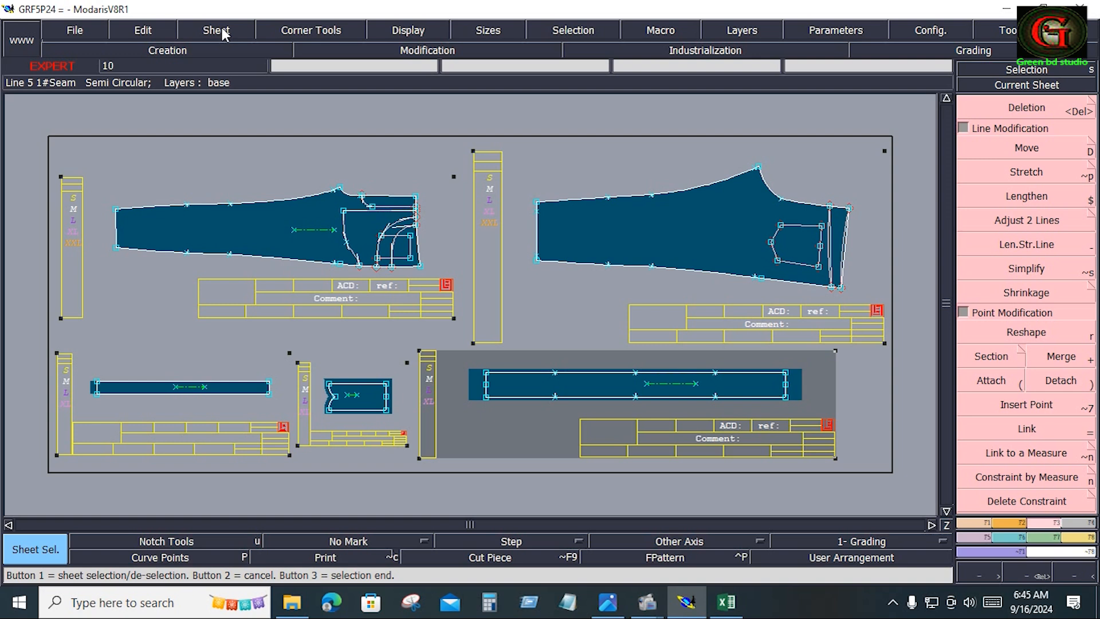
pyautogui.click(225, 165)
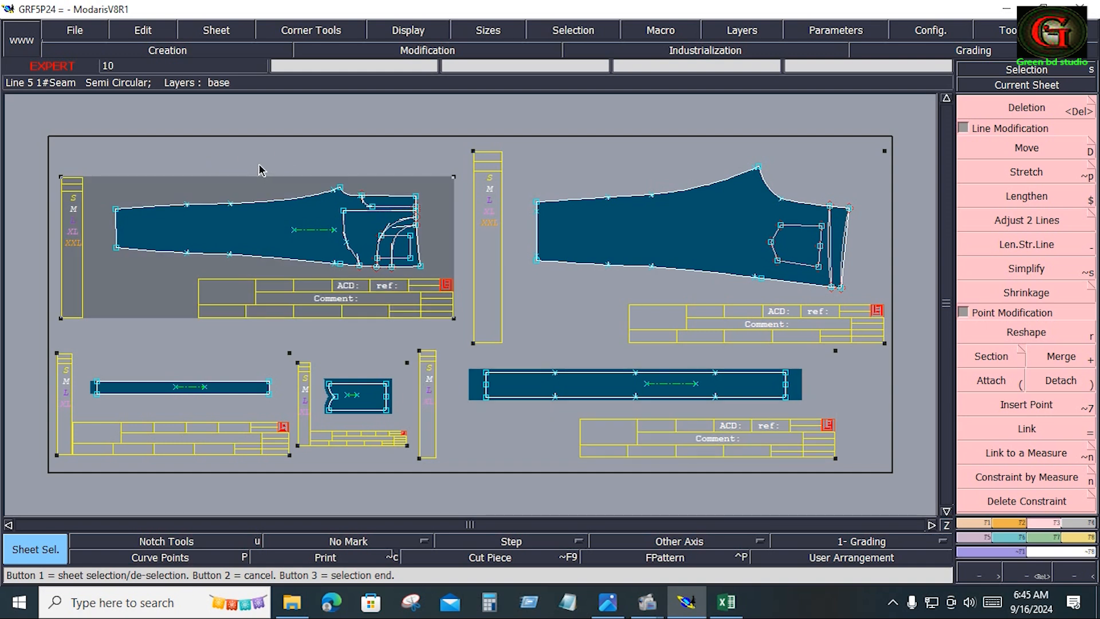
pyautogui.click(216, 31)
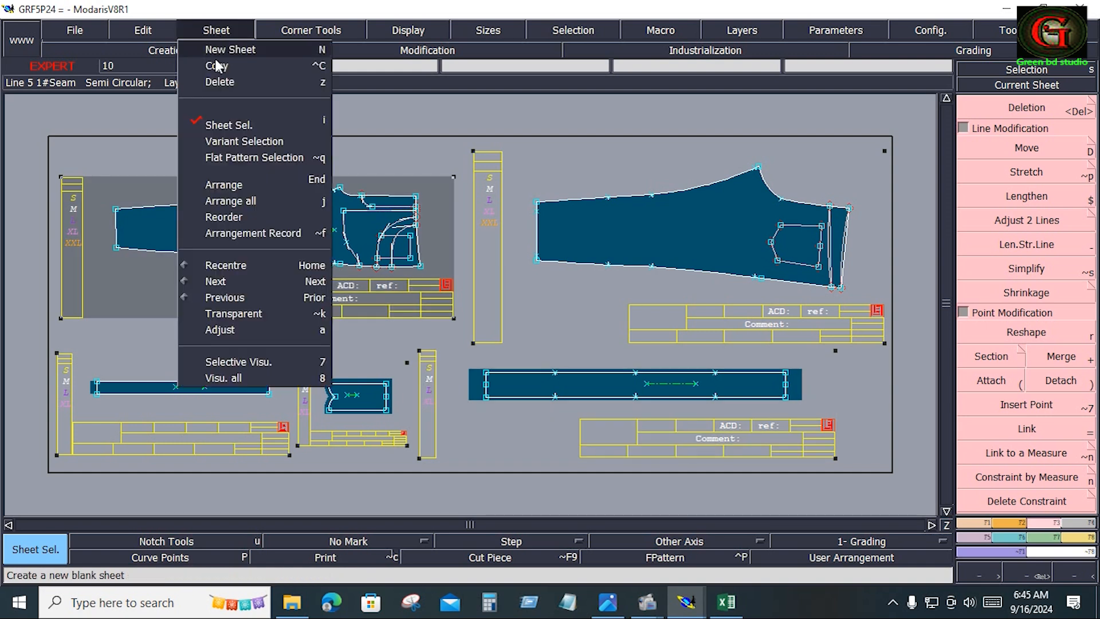
pyautogui.click(281, 366)
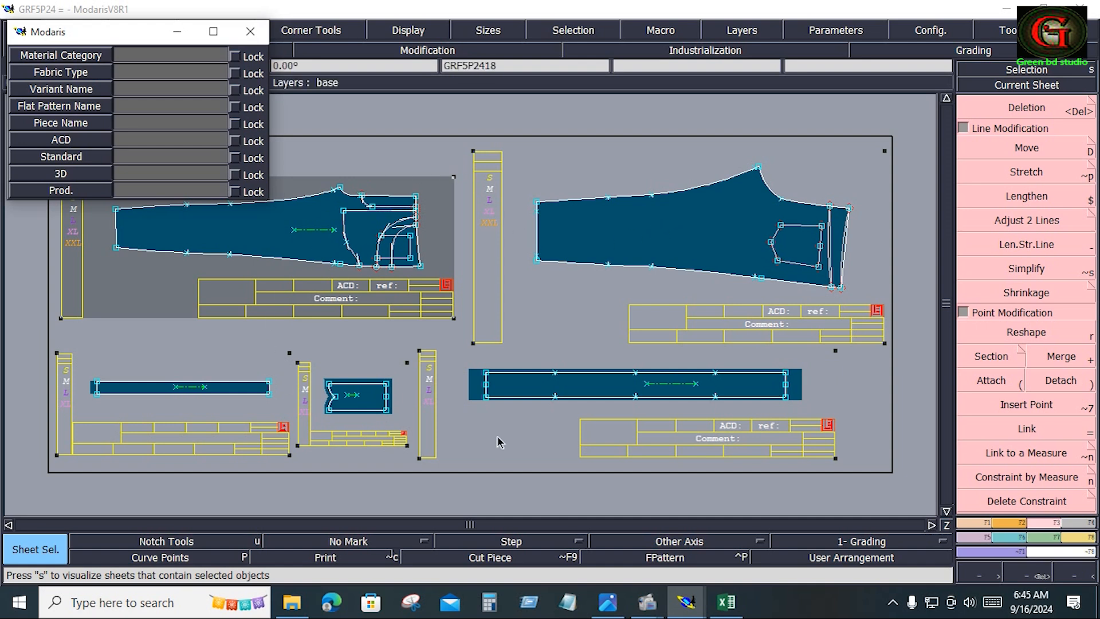
pyautogui.click(550, 157)
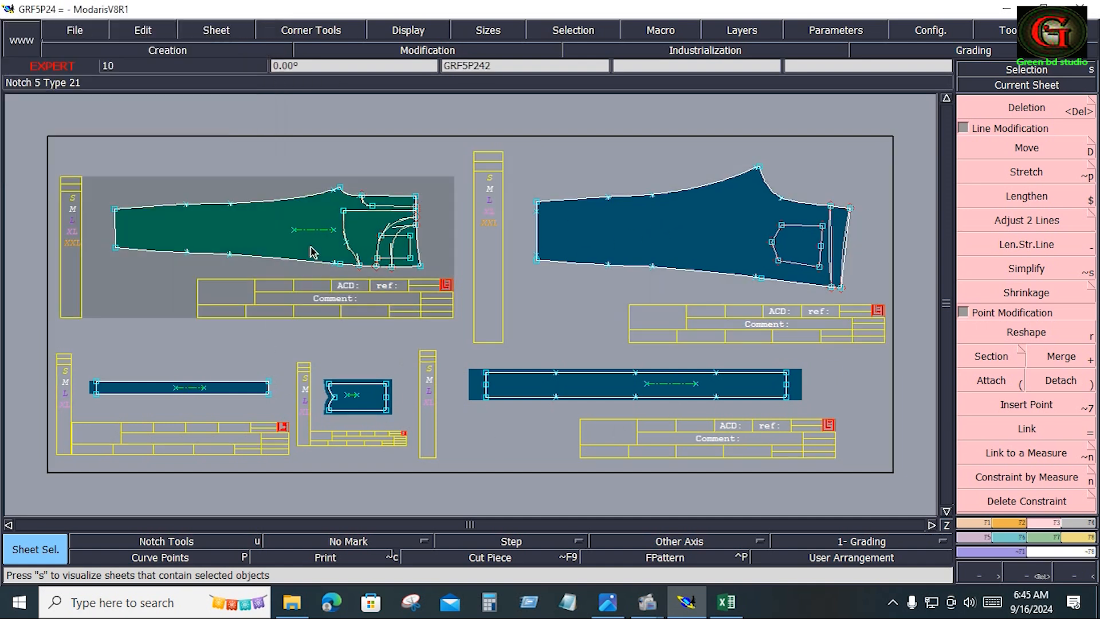
# Recentre the view on the front panel's sheet and select all its sizes from S to XXL.
pyautogui.press('Home')
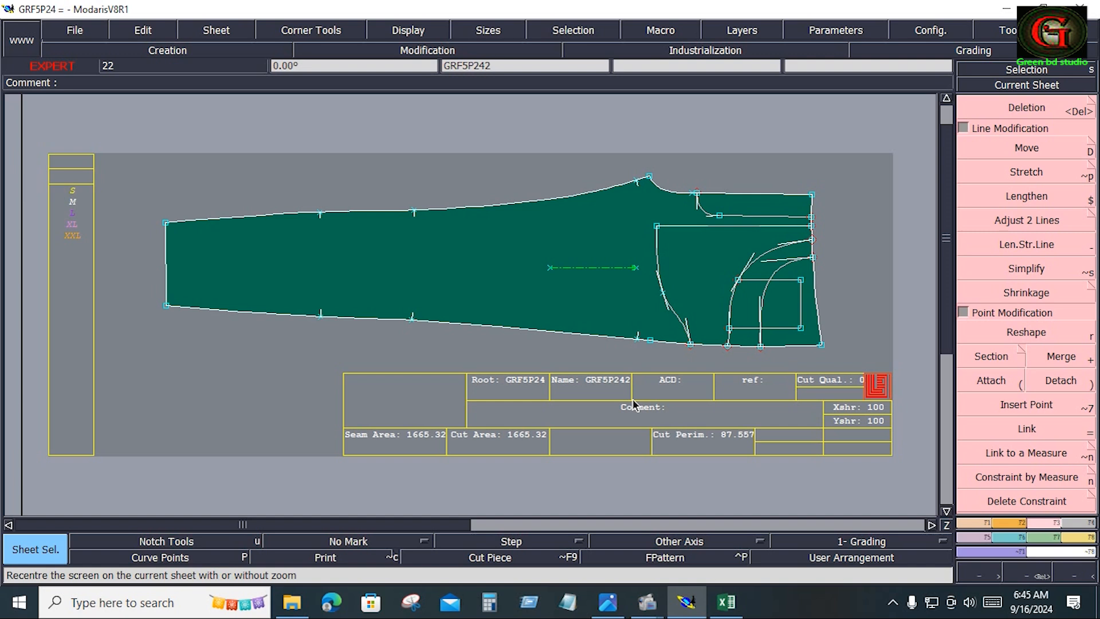
pyautogui.press('F9')
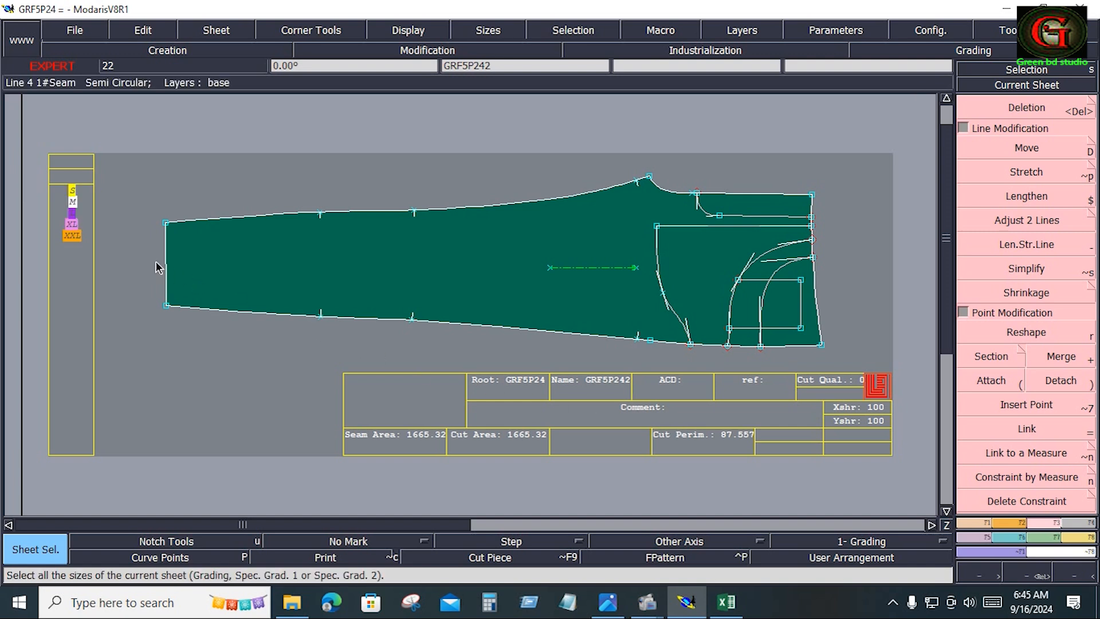
pyautogui.click(106, 259)
pyautogui.moveTo(56, 171); pyautogui.dragTo(90, 251)
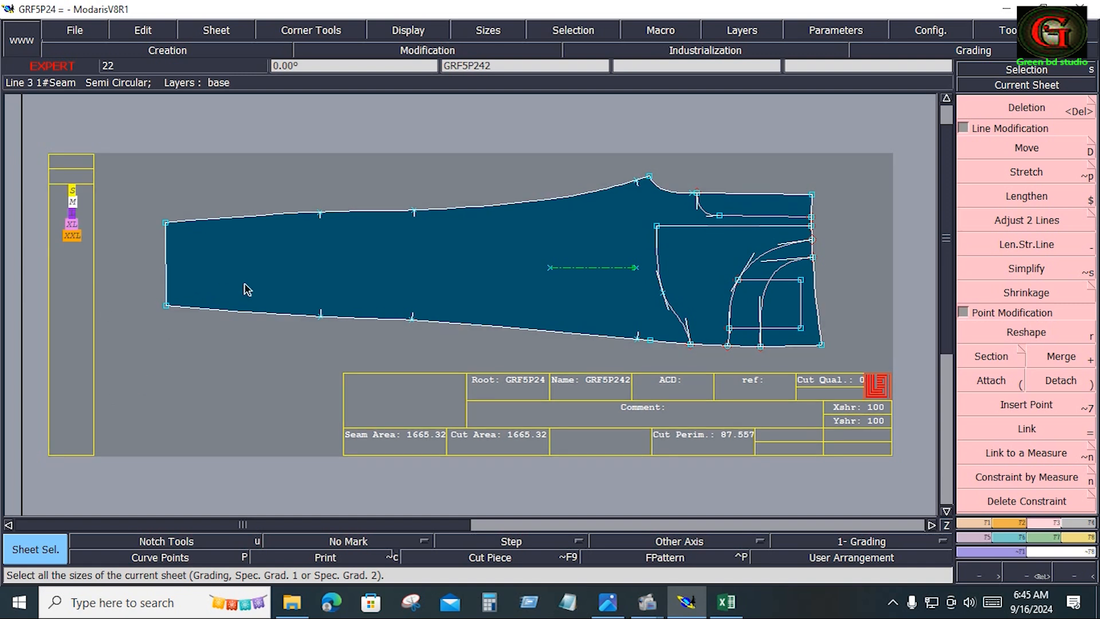
# Display the front panel's curves in all sizes and hide the curve handles.
pyautogui.press('F10')
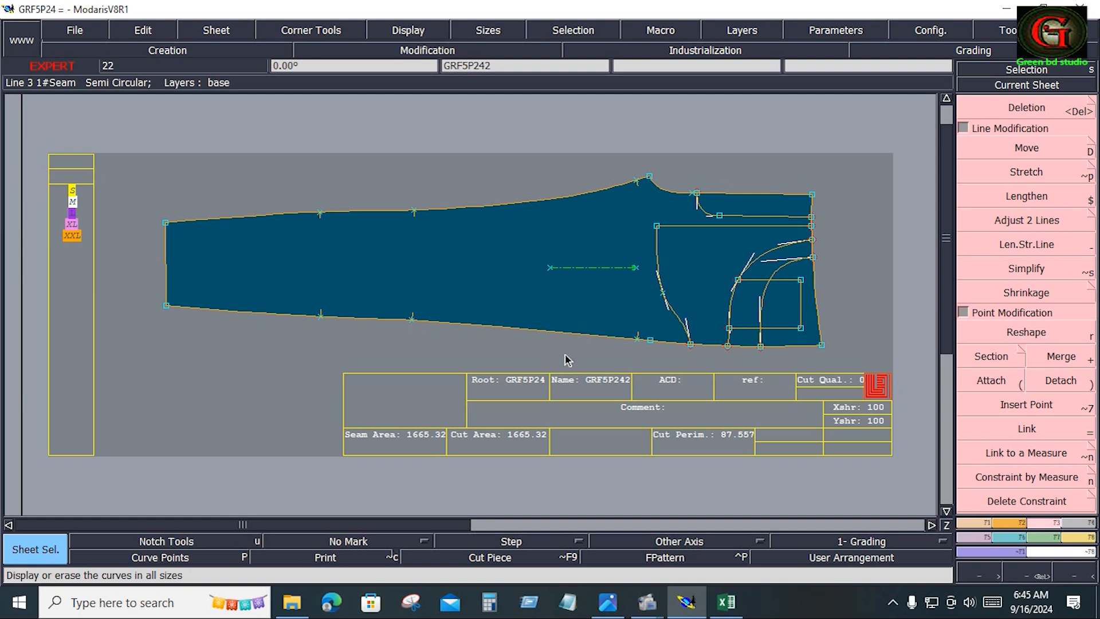
pyautogui.press('F10')
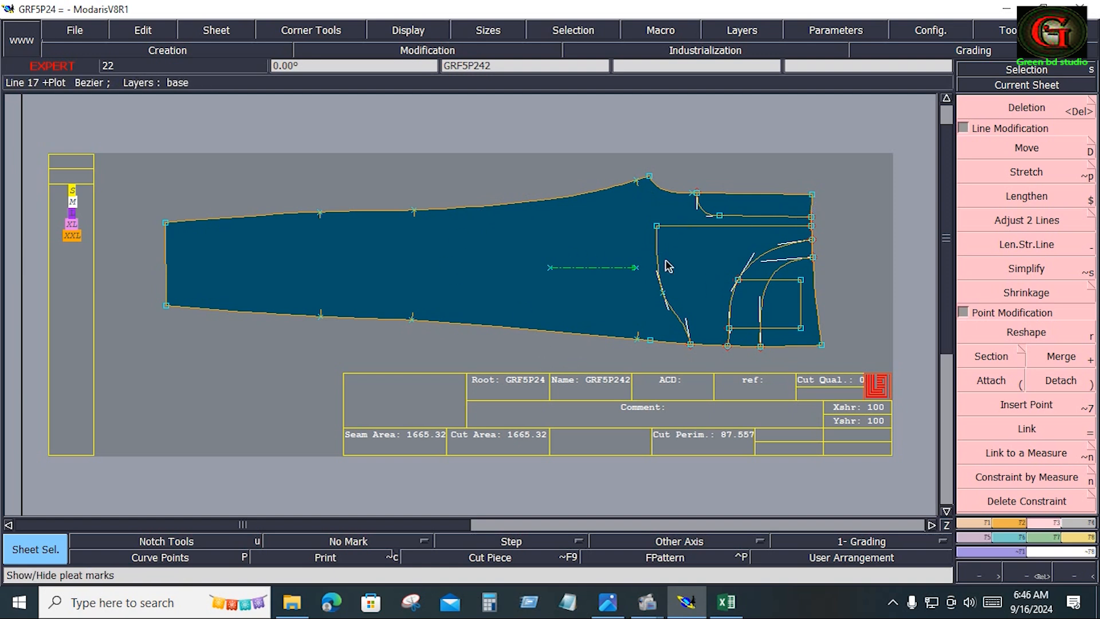
pyautogui.click(407, 30)
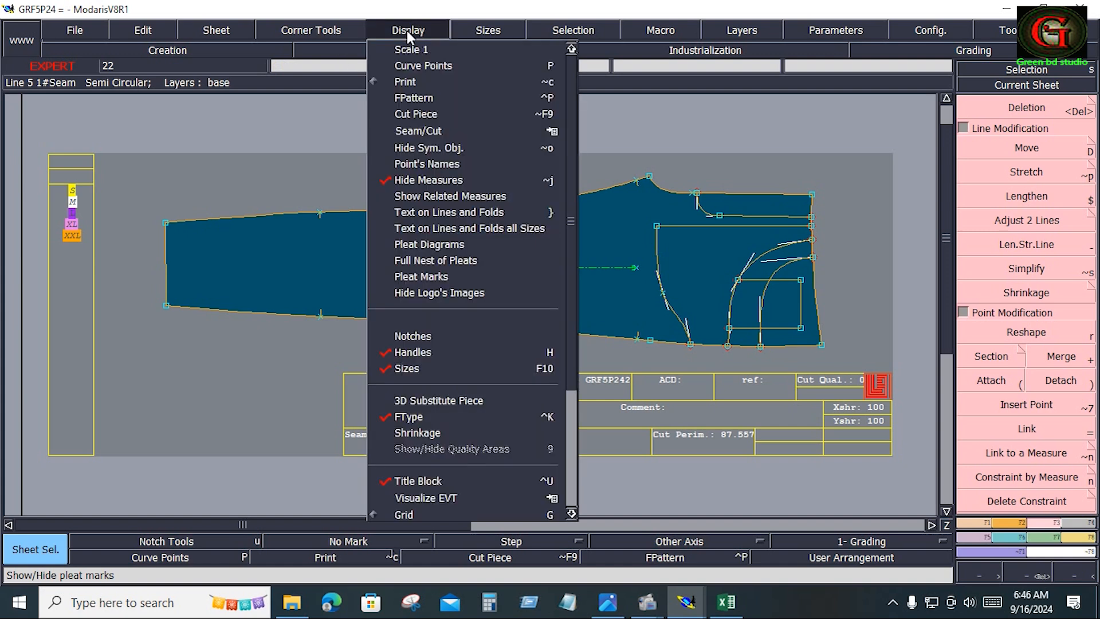
pyautogui.click(424, 352)
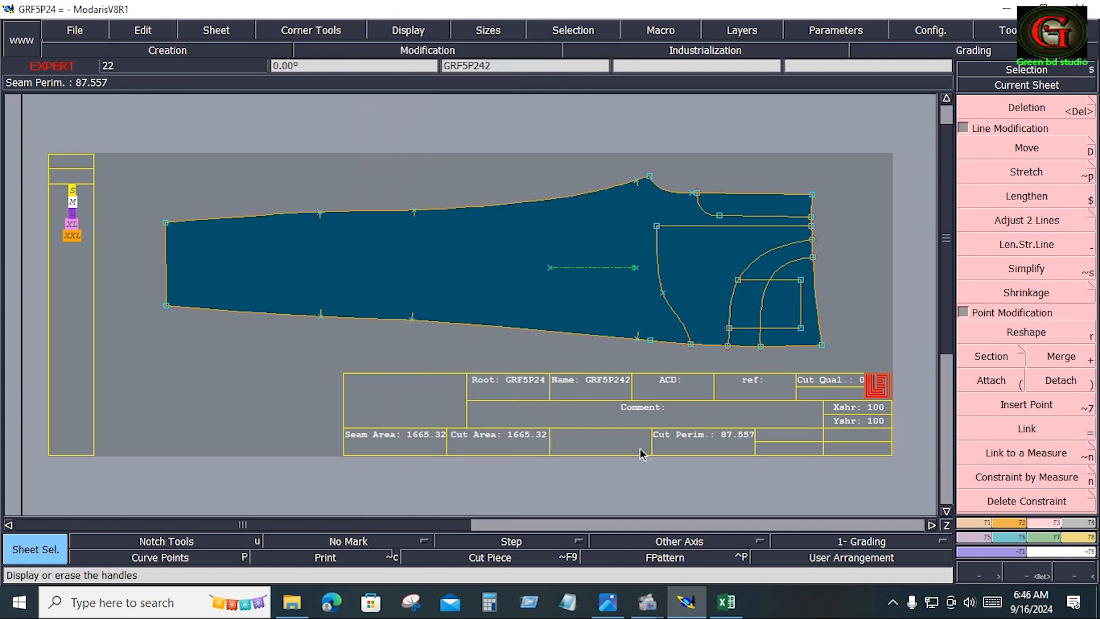
# Switch to the GRF5P24 Excel chart and review the grading rows, including total body length, thigh height and thigh width.
pyautogui.click(727, 602)
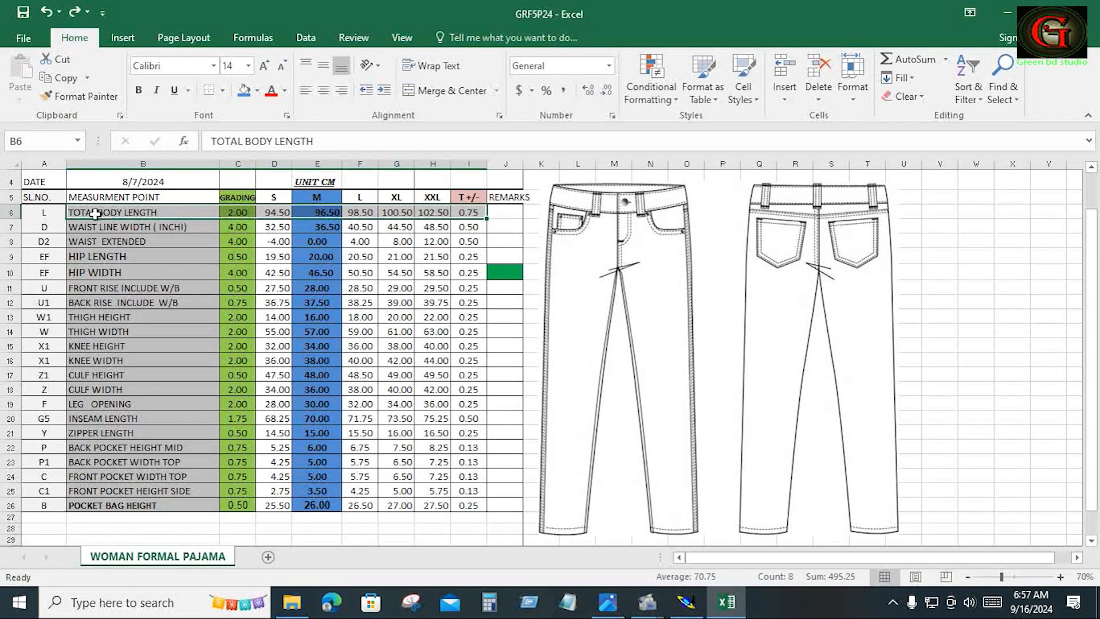
pyautogui.moveTo(79, 212); pyautogui.dragTo(465, 211)
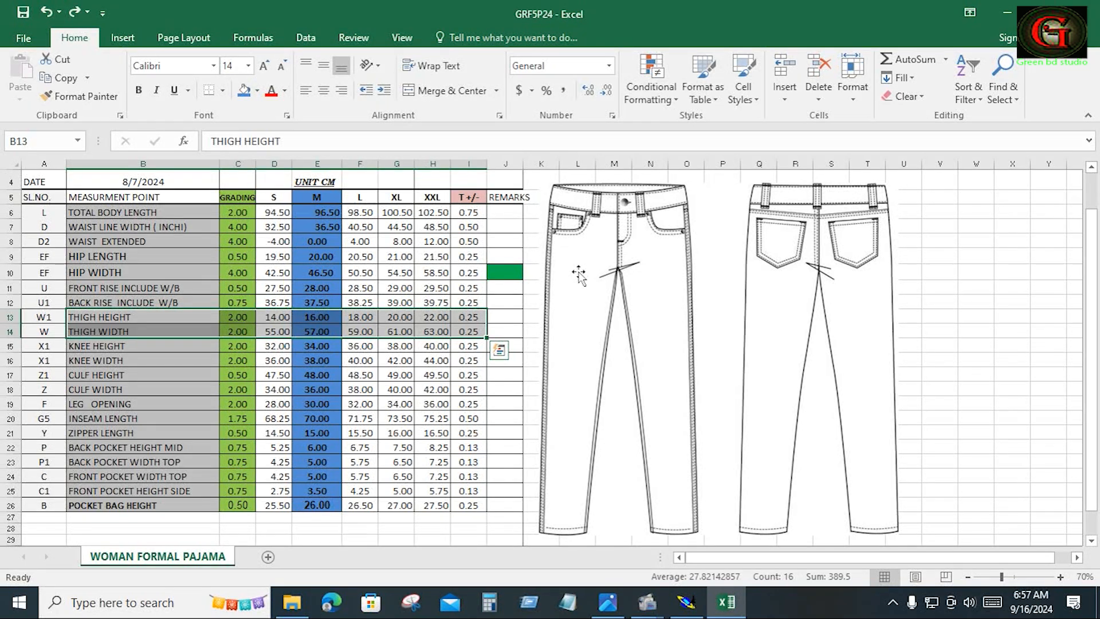
pyautogui.click(976, 316)
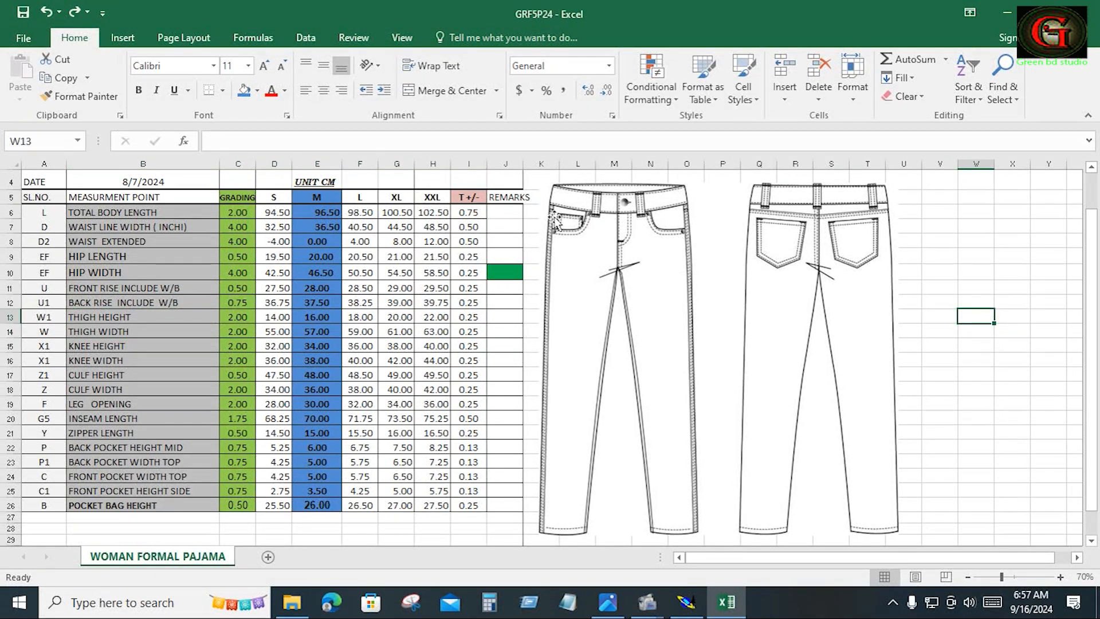
# Switch back to Modaris, select all points of the front panel and clear the selection again.
pyautogui.click(686, 602)
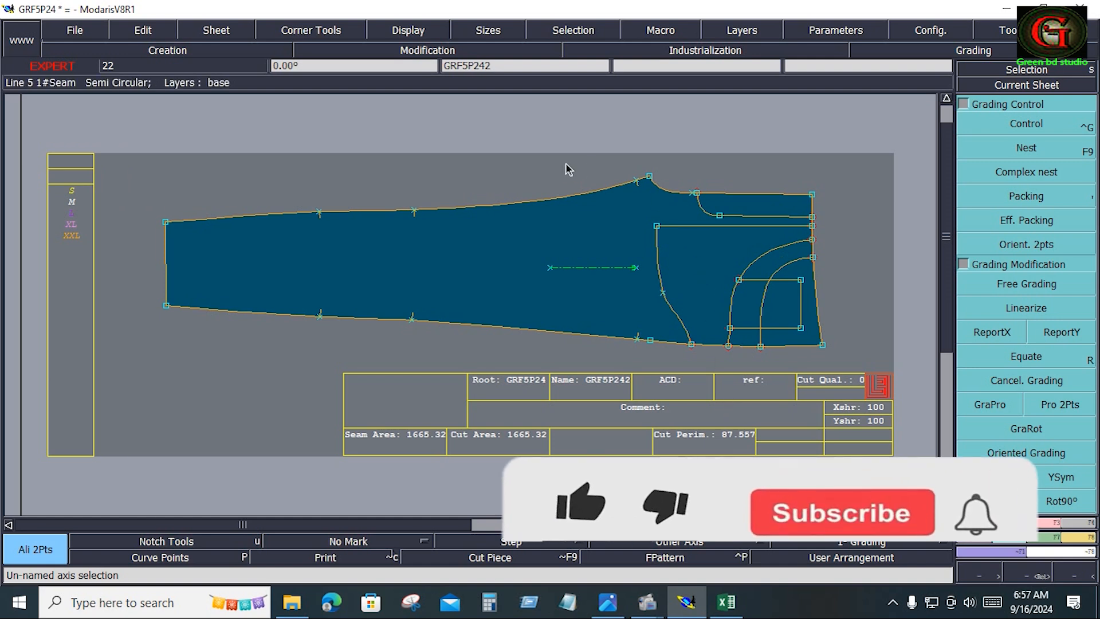
pyautogui.moveTo(152, 154); pyautogui.dragTo(857, 374)
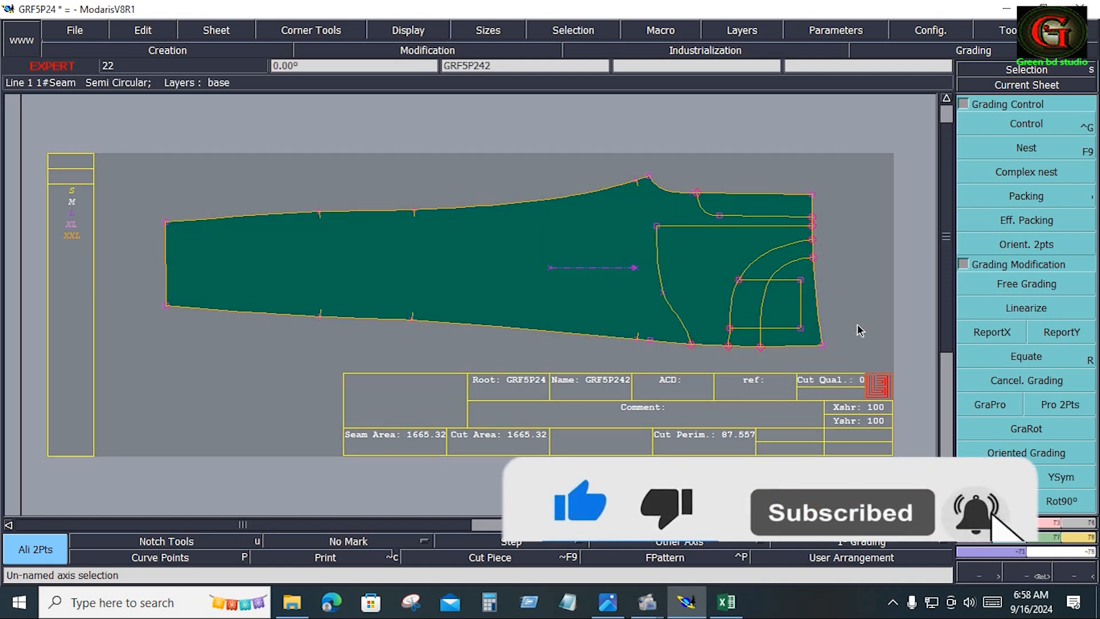
pyautogui.click(862, 308)
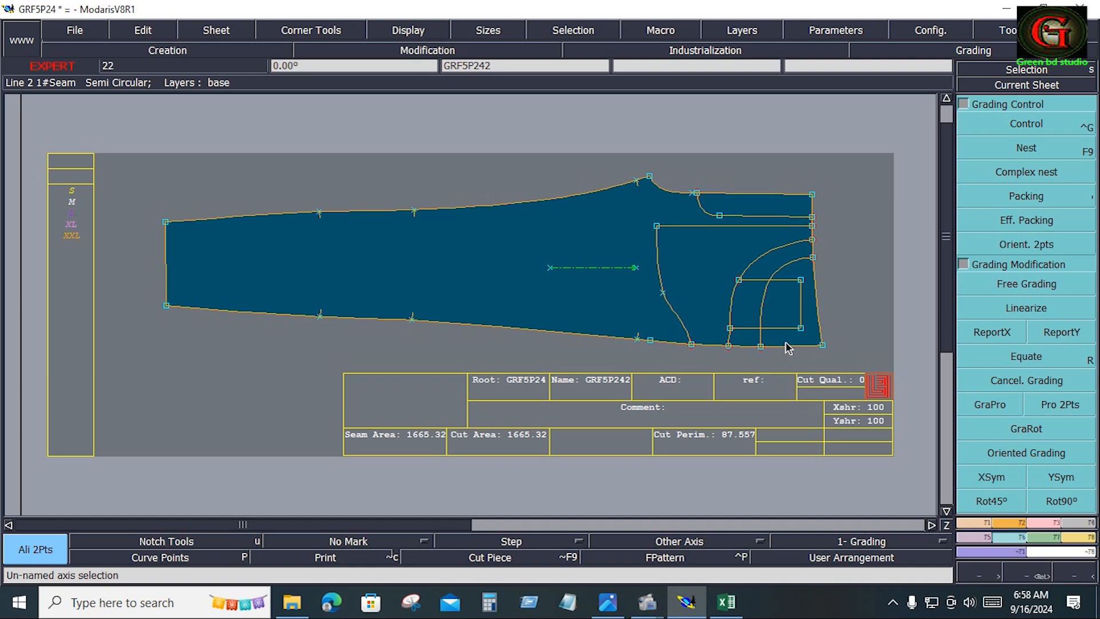
# Switch to Calculator, divide the 4 cm width grading by 8 and minimise the calculator.
pyautogui.click(488, 603)
pyautogui.click(367, 408)
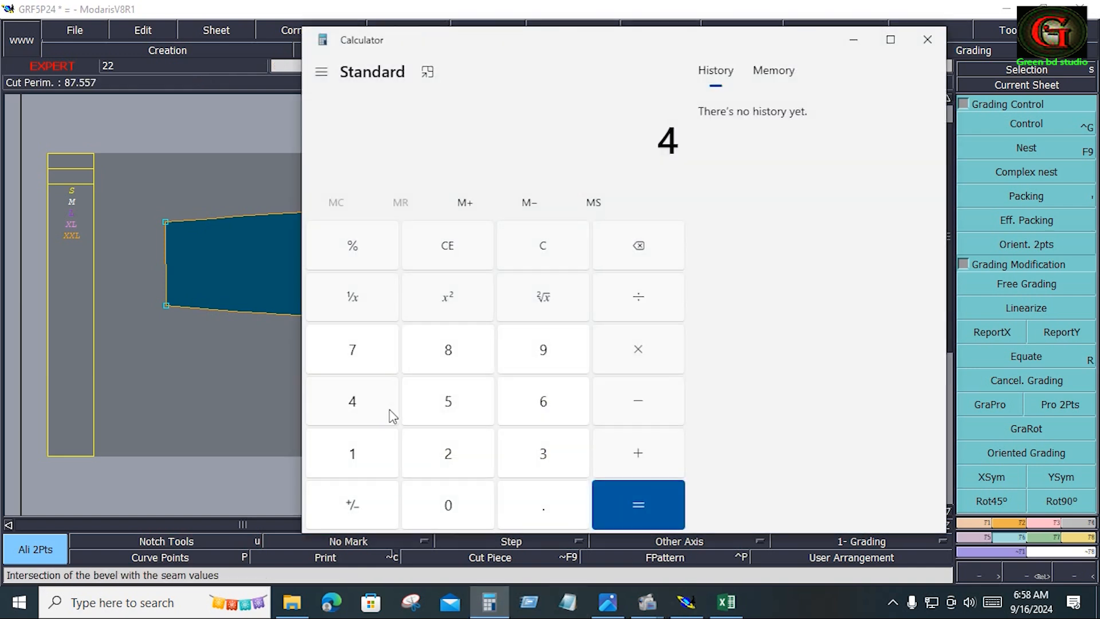
pyautogui.click(657, 310)
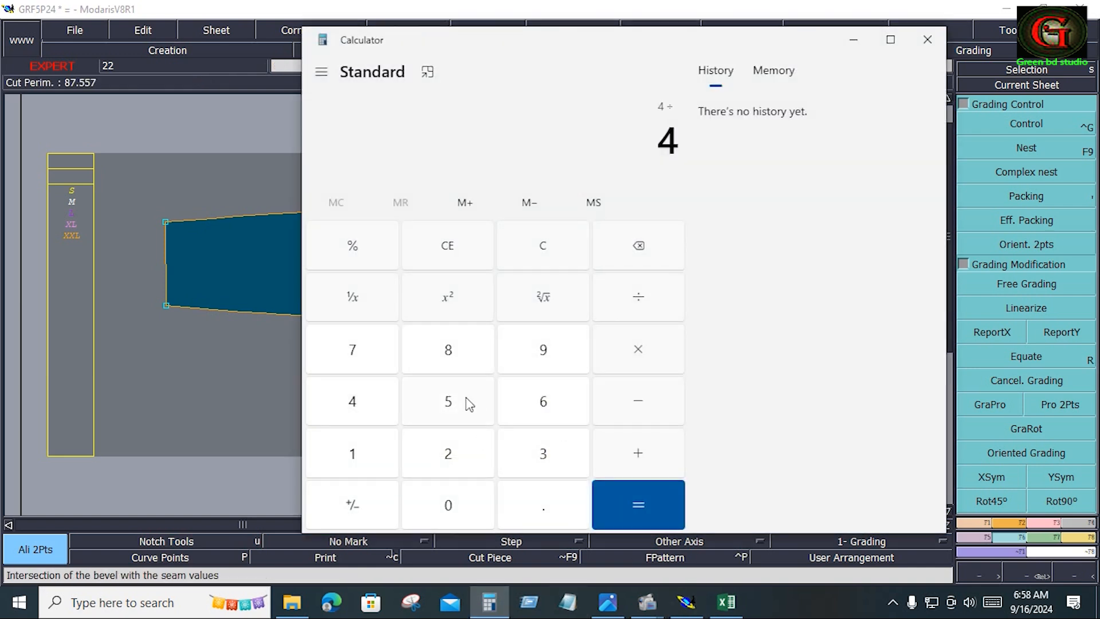
pyautogui.click(457, 359)
pyautogui.click(617, 507)
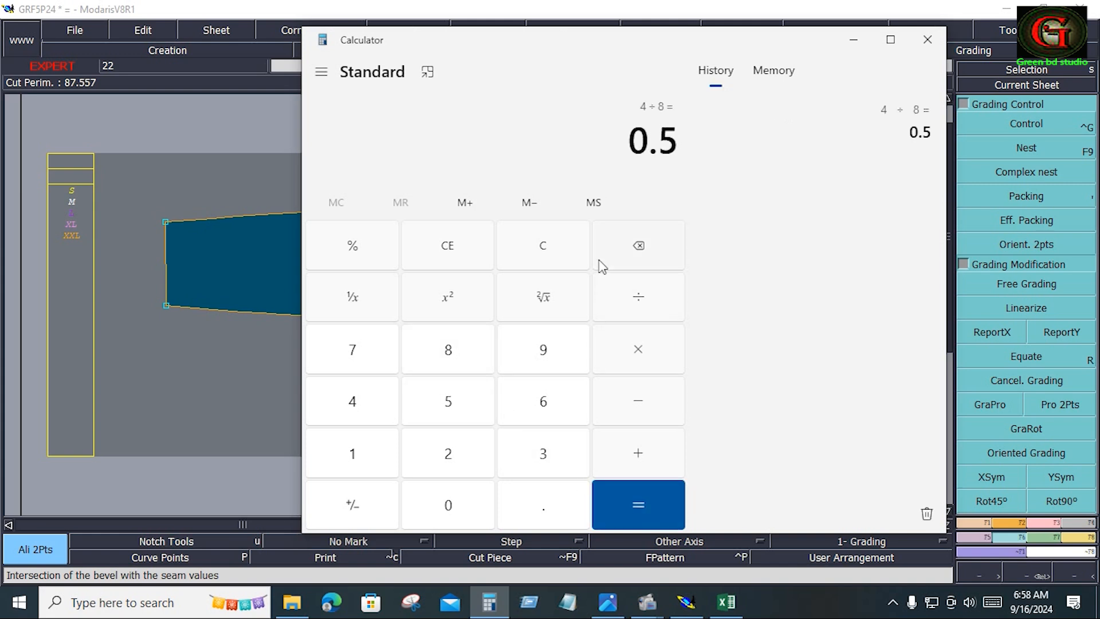
pyautogui.click(853, 40)
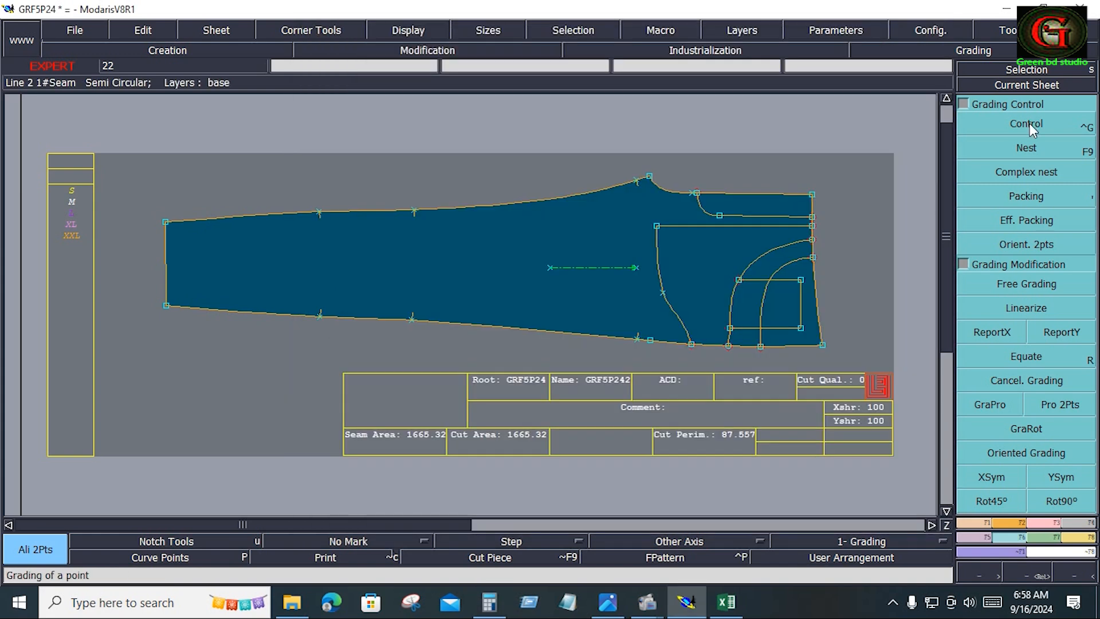
# Enter the ddy grading increment for all sizes at the front panel's waist corner on the fly side with Control.
pyautogui.hotkey('ctrl', 'g')
pyautogui.click(813, 196)
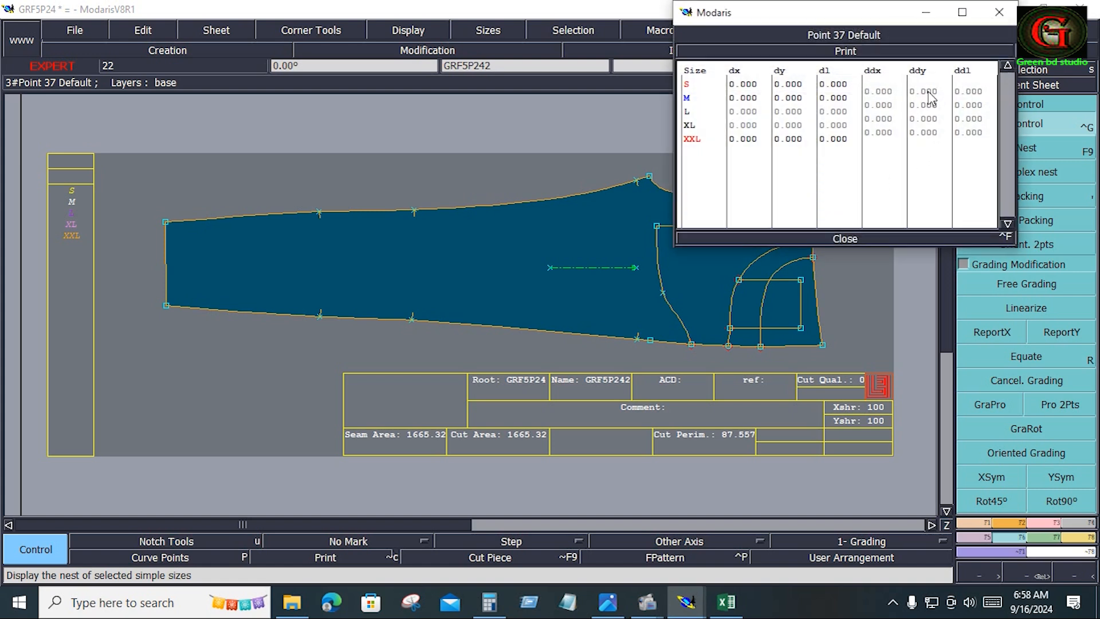
pyautogui.moveTo(931, 97); pyautogui.dragTo(929, 132)
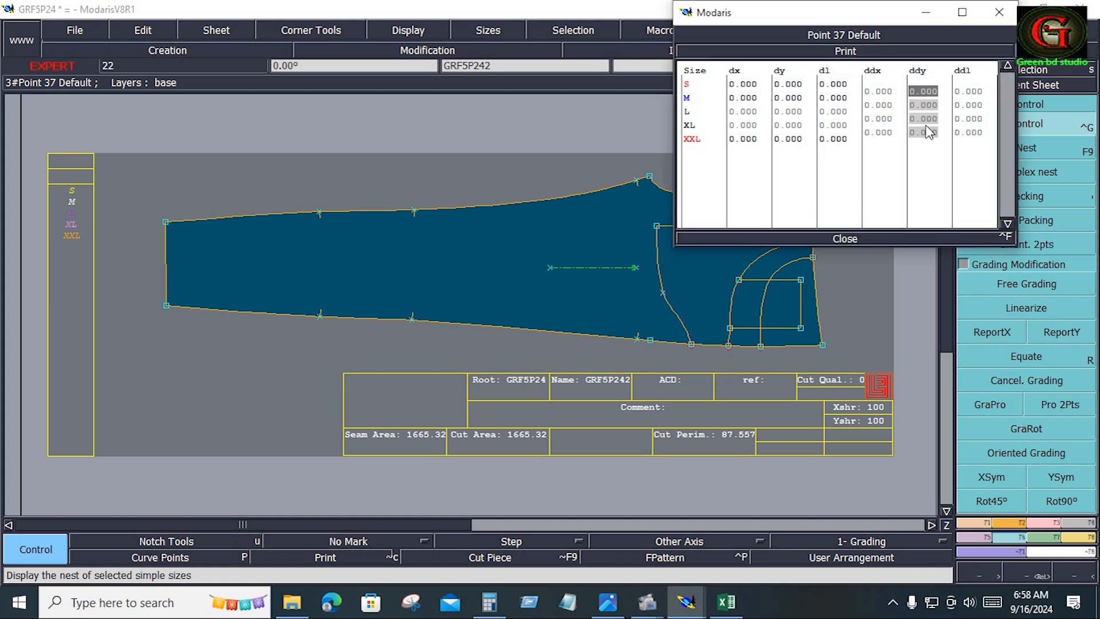
pyautogui.write('-')
pyautogui.press('Return')
# Copy the fly-side waist corner's Y grading to the side-seam waist corner with ReportY and mirror it about the X axis.
pyautogui.click(1061, 332)
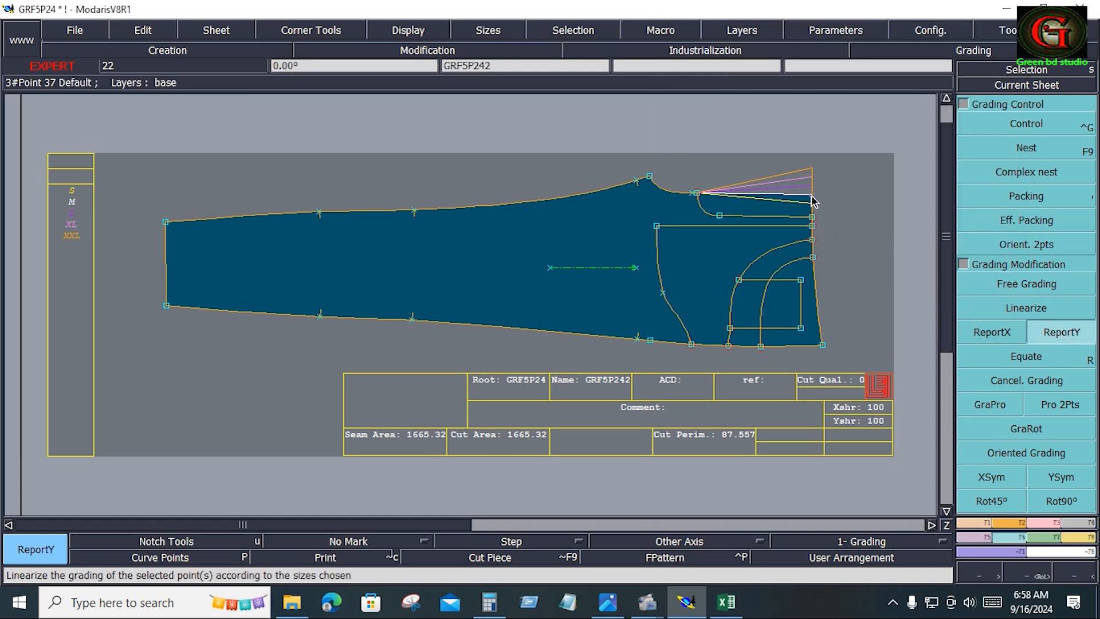
pyautogui.click(824, 346)
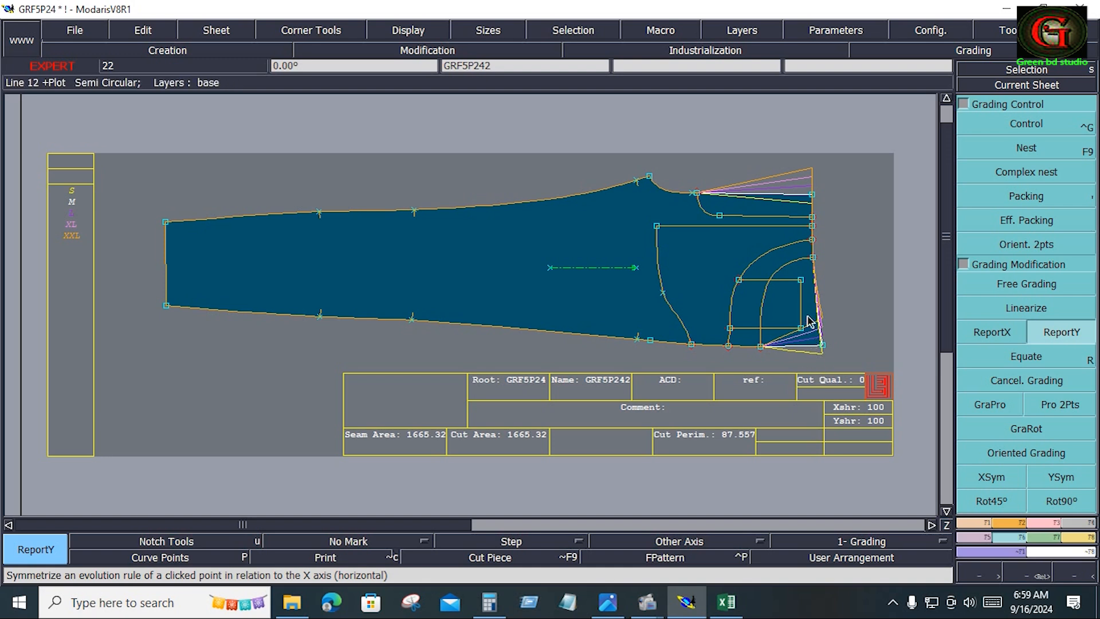
pyautogui.click(991, 477)
pyautogui.click(837, 351)
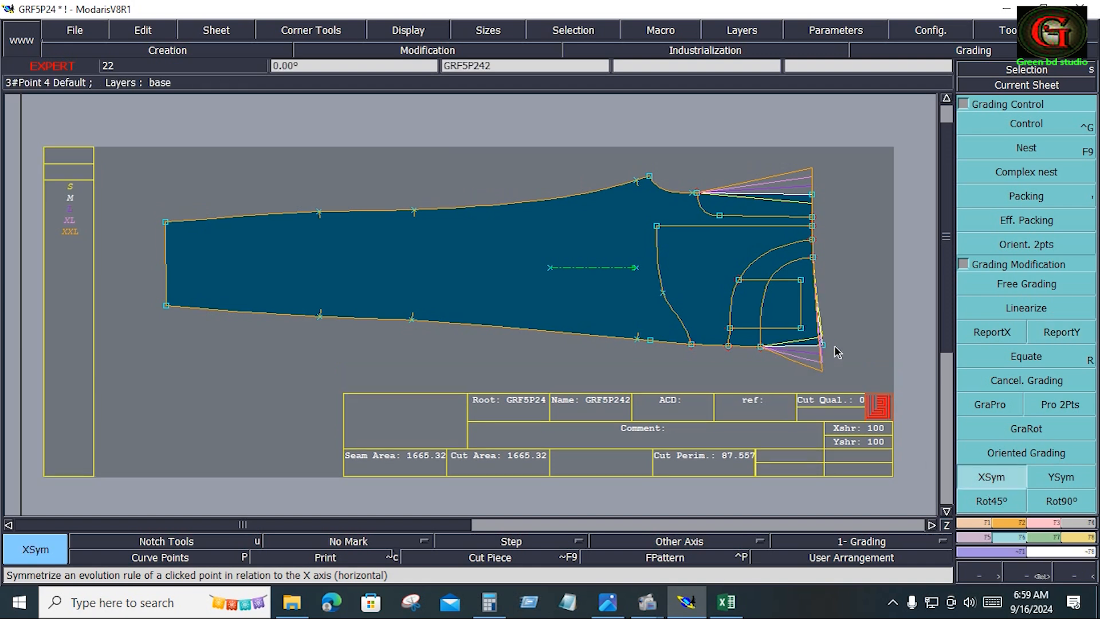
# Switch to Excel and fill the completed waist, hip, thigh width, knee width, culf width and leg opening rows with blue.
pyautogui.hotkey('alt', 'Tab')
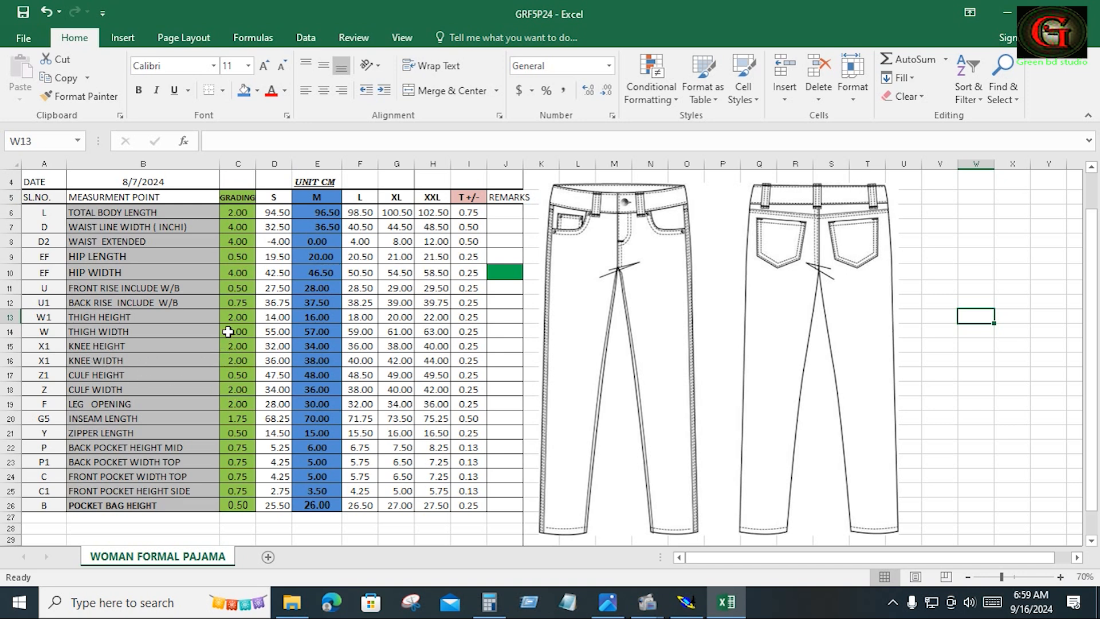
pyautogui.moveTo(75, 333); pyautogui.dragTo(469, 334)
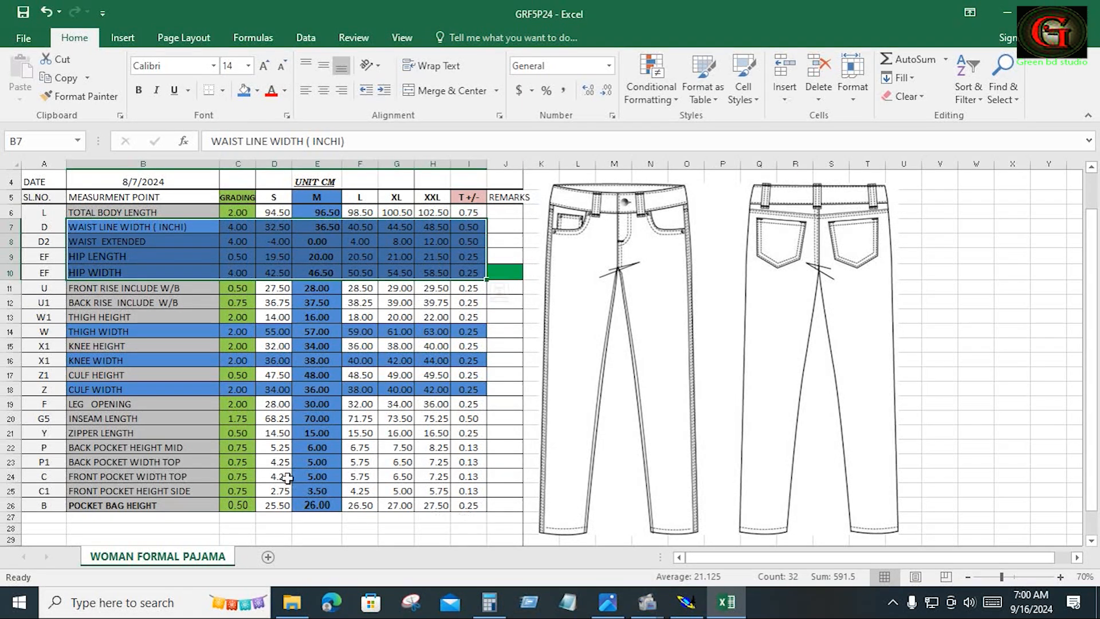
pyautogui.moveTo(70, 406); pyautogui.dragTo(469, 401)
pyautogui.click(469, 401)
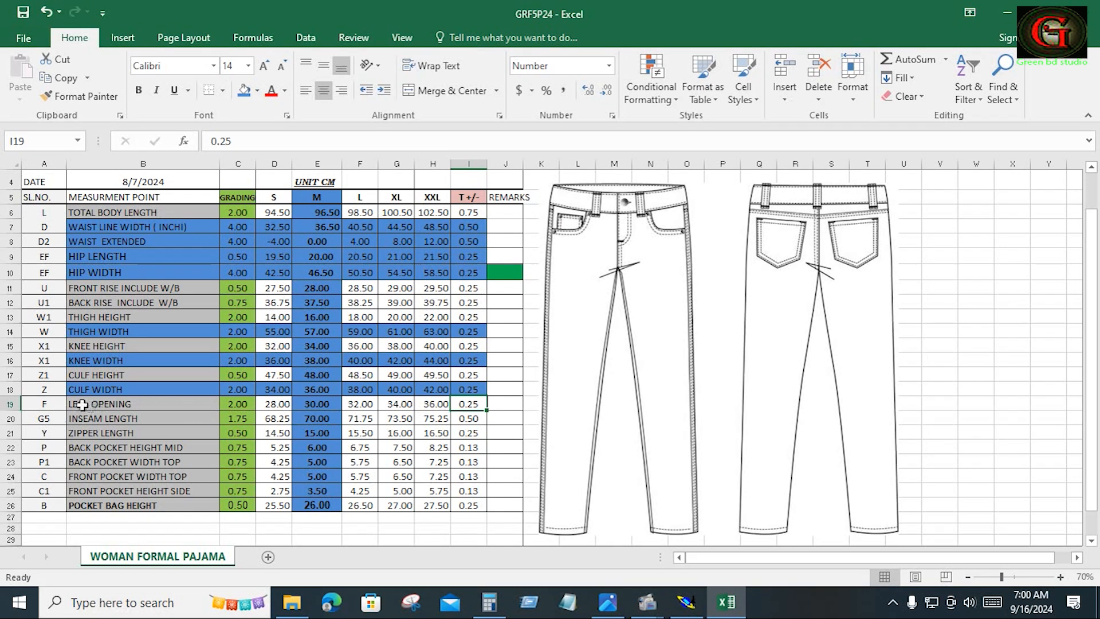
pyautogui.moveTo(72, 406); pyautogui.dragTo(456, 406)
pyautogui.click(457, 406)
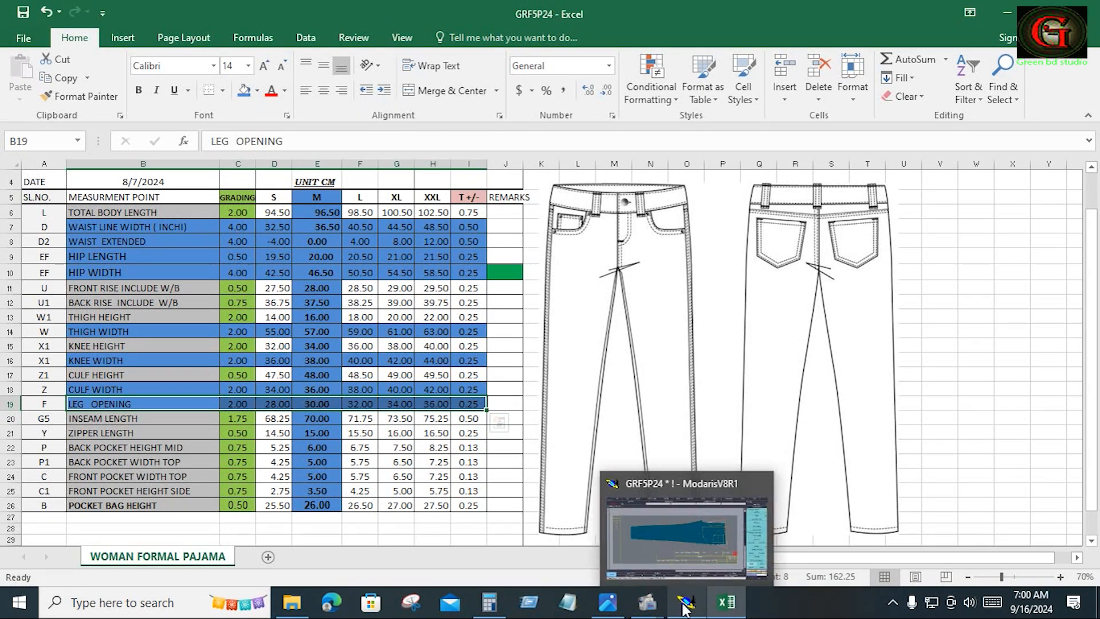
# Switch to Modaris and copy the fly-side waist corner's Y grading to the inseam, crotch and fly stitching points with ReportY.
pyautogui.click(683, 608)
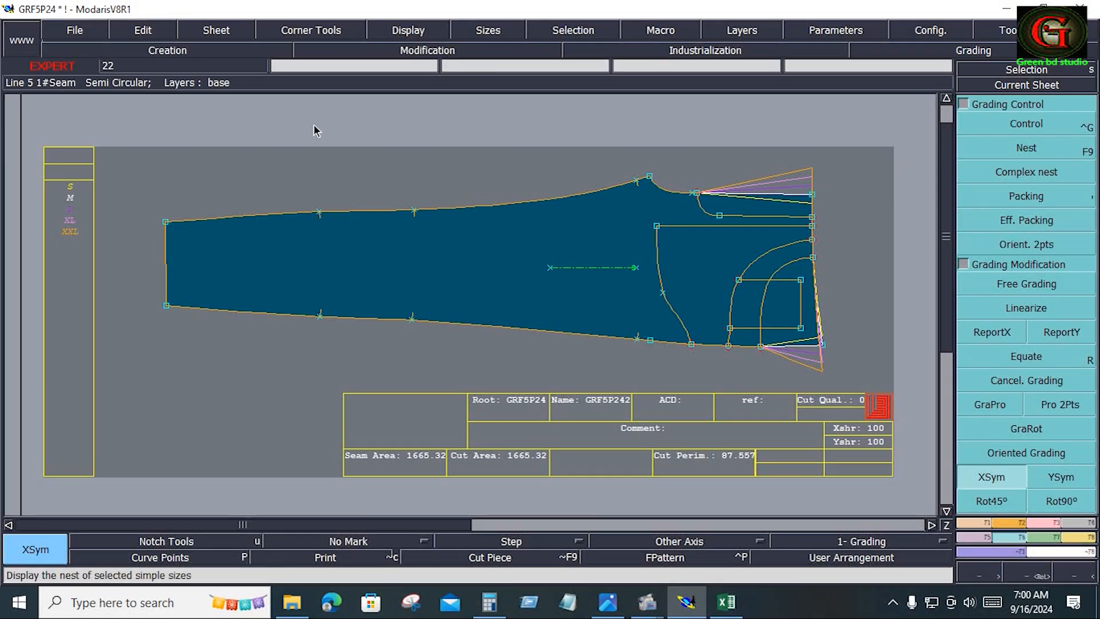
pyautogui.moveTo(291, 109); pyautogui.dragTo(669, 226)
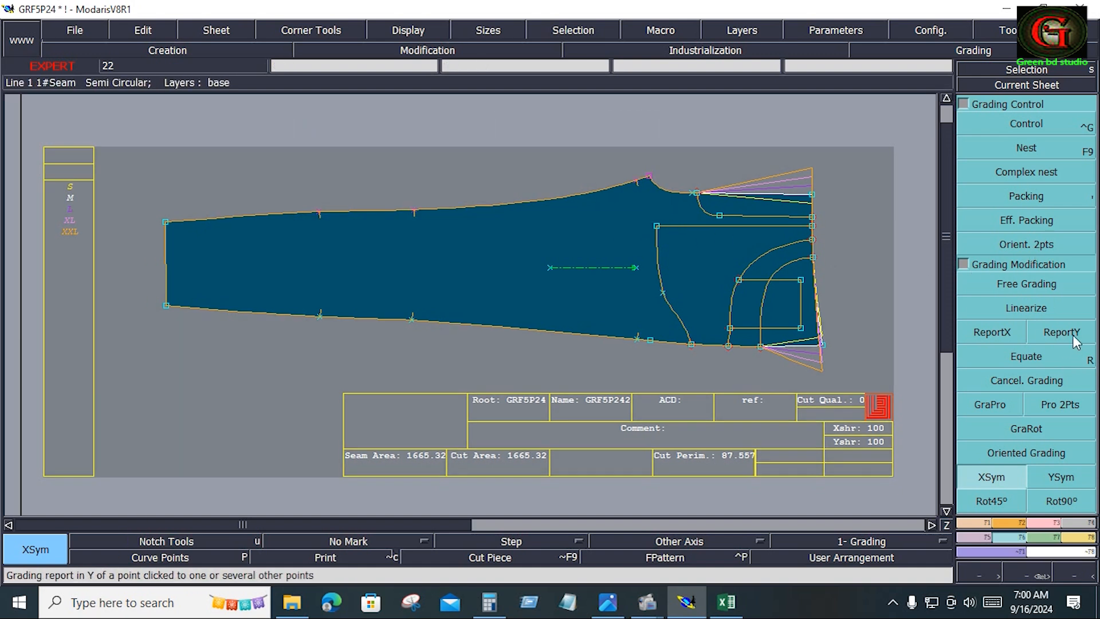
pyautogui.click(1067, 340)
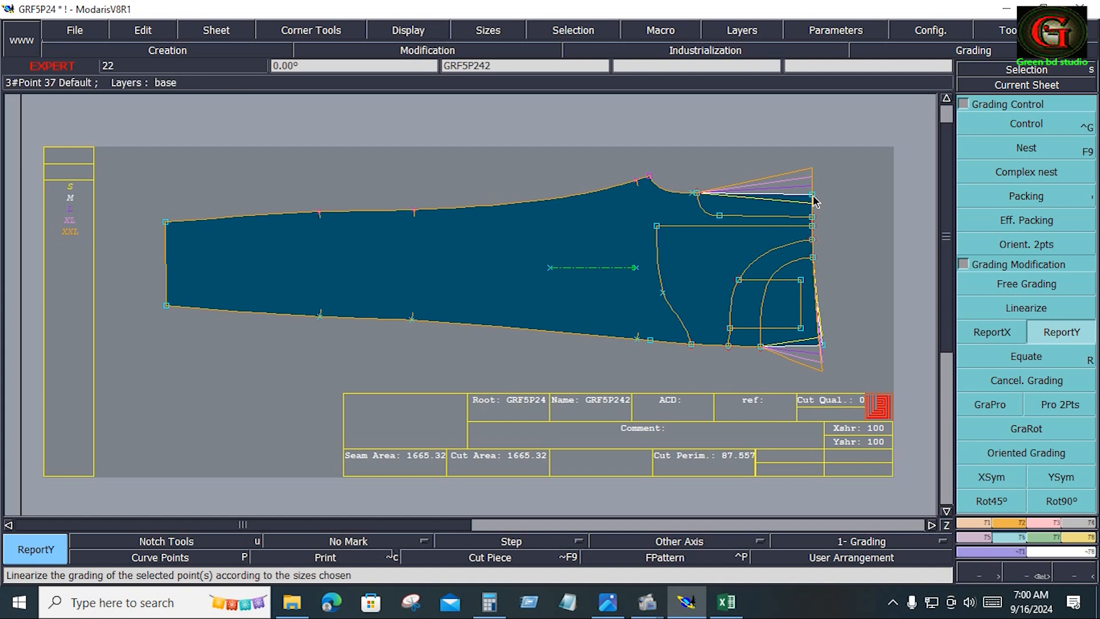
pyautogui.click(656, 177)
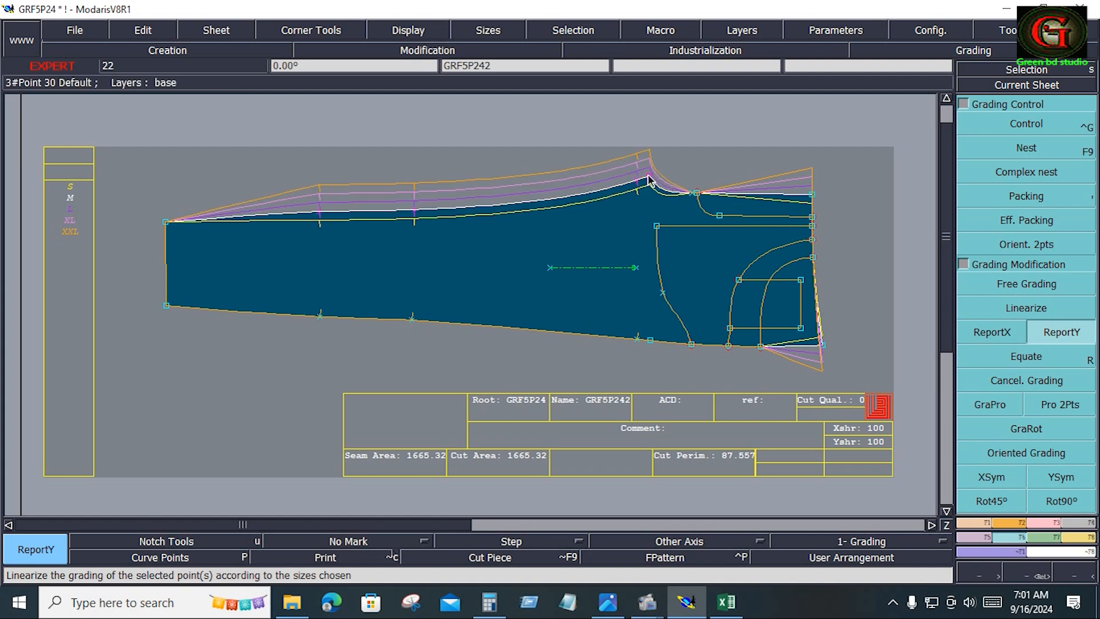
pyautogui.moveTo(675, 167); pyautogui.dragTo(720, 207)
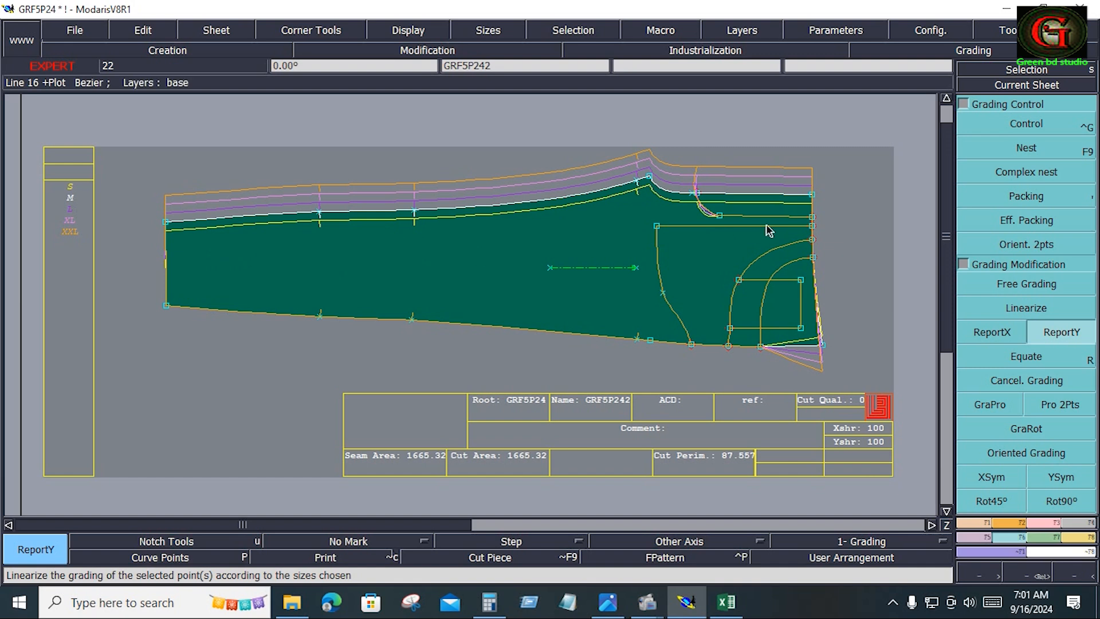
pyautogui.click(894, 222)
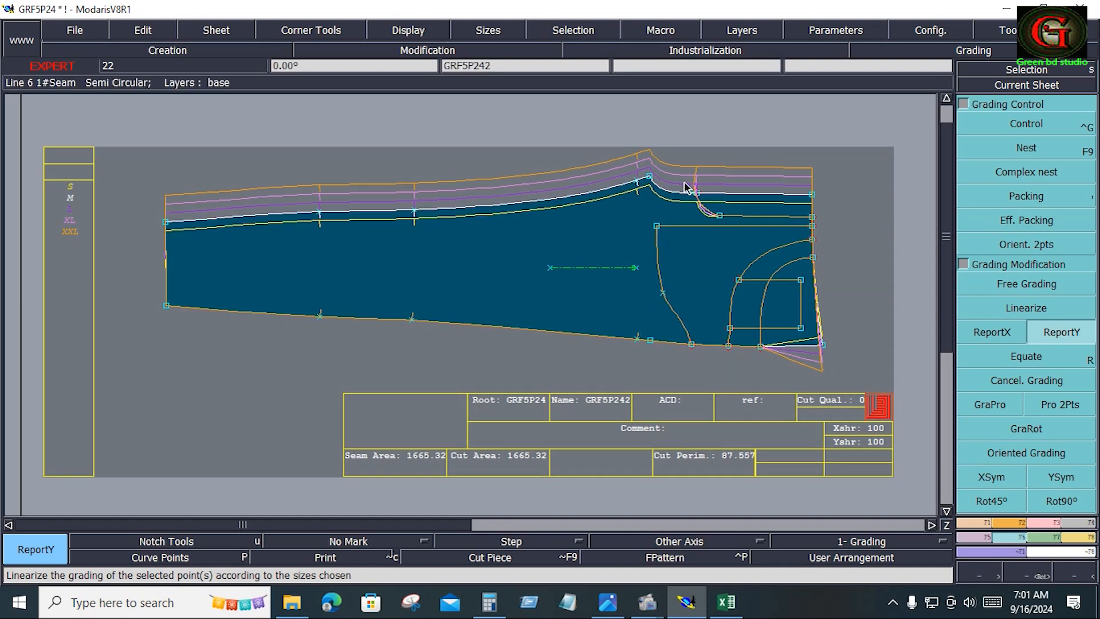
pyautogui.moveTo(671, 207); pyautogui.dragTo(818, 223)
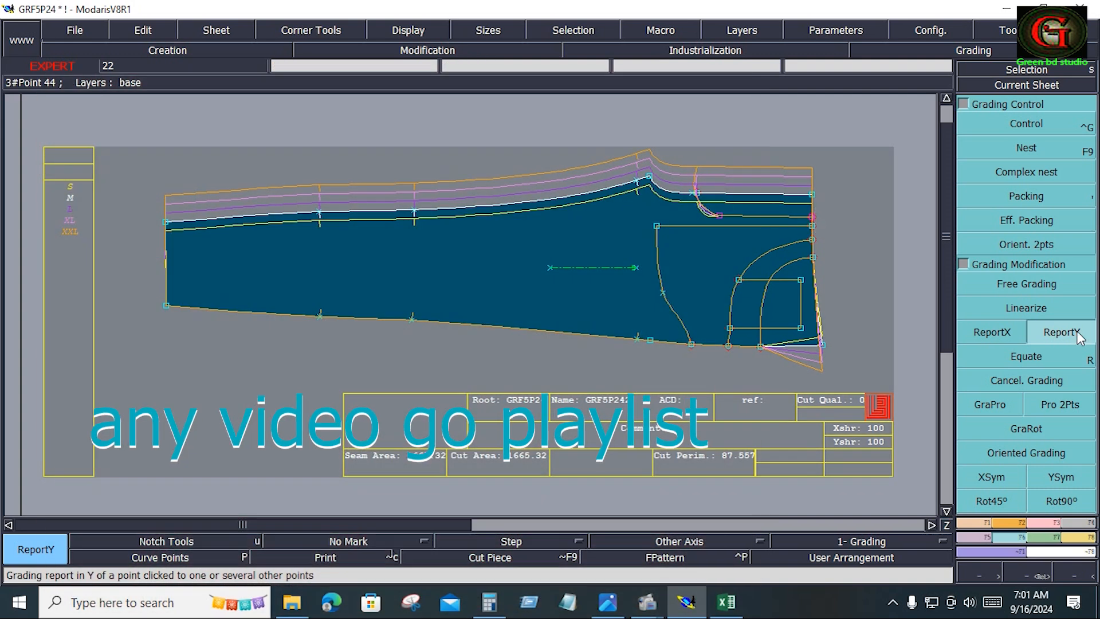
pyautogui.click(813, 218)
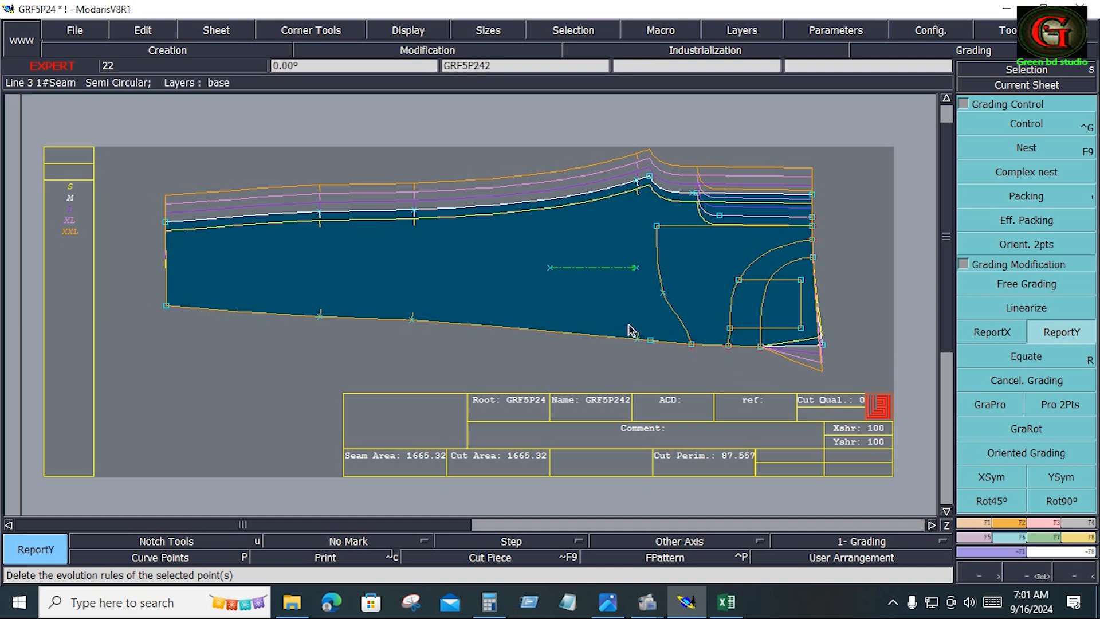
# Copy the side-seam waist corner's Y grading to all side-seam points from the hip down to the hem with ReportY.
pyautogui.moveTo(637, 331); pyautogui.dragTo(837, 361)
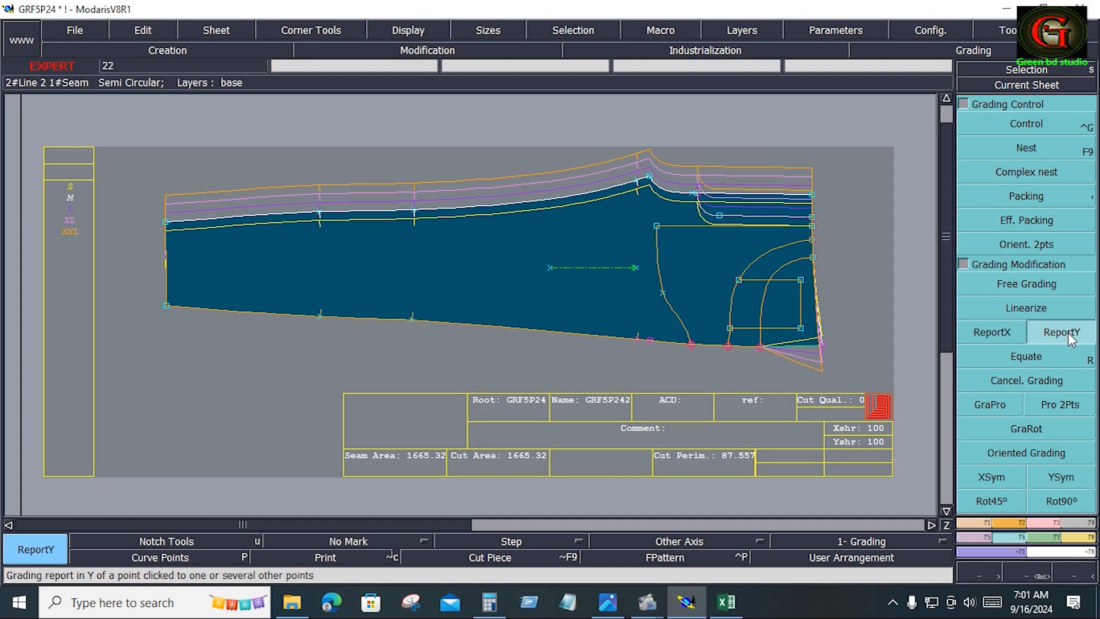
pyautogui.click(823, 348)
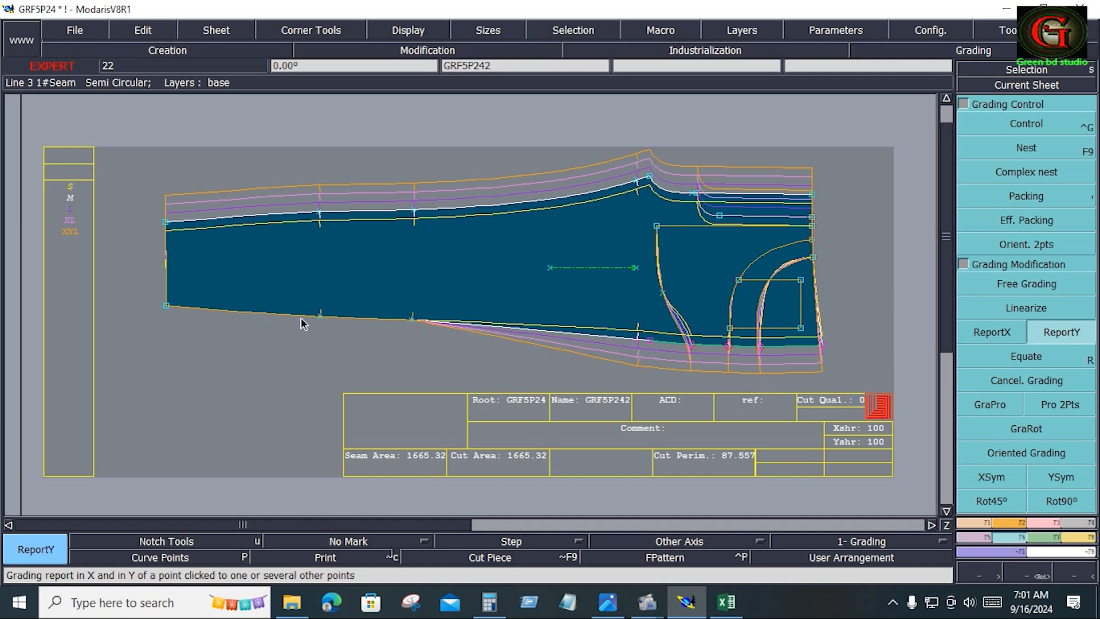
pyautogui.click(1070, 334)
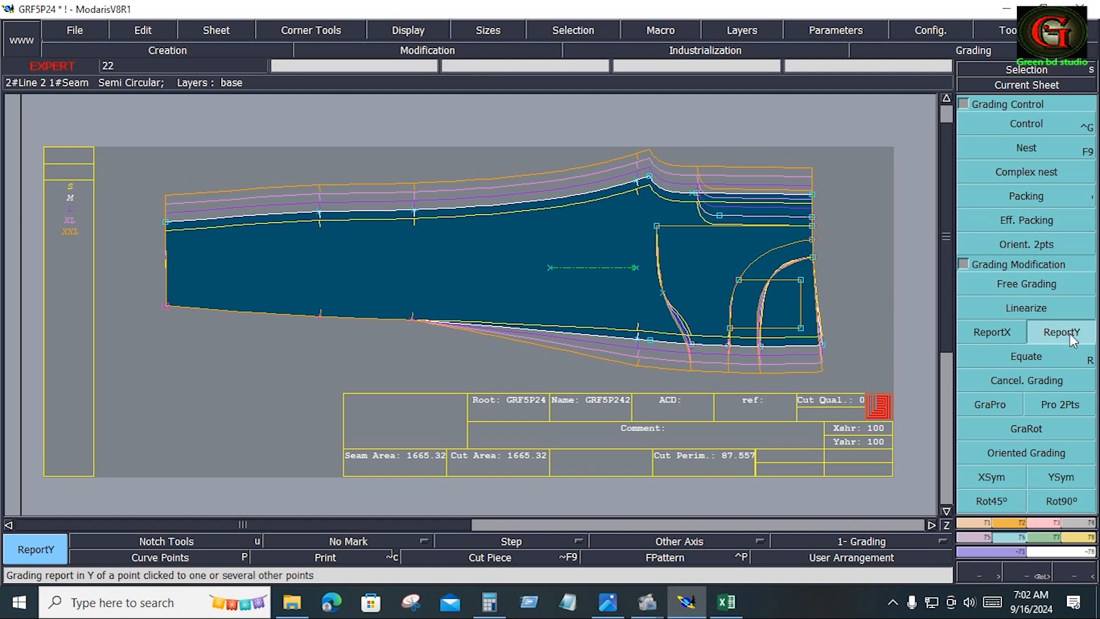
pyautogui.moveTo(155, 290); pyautogui.dragTo(432, 346)
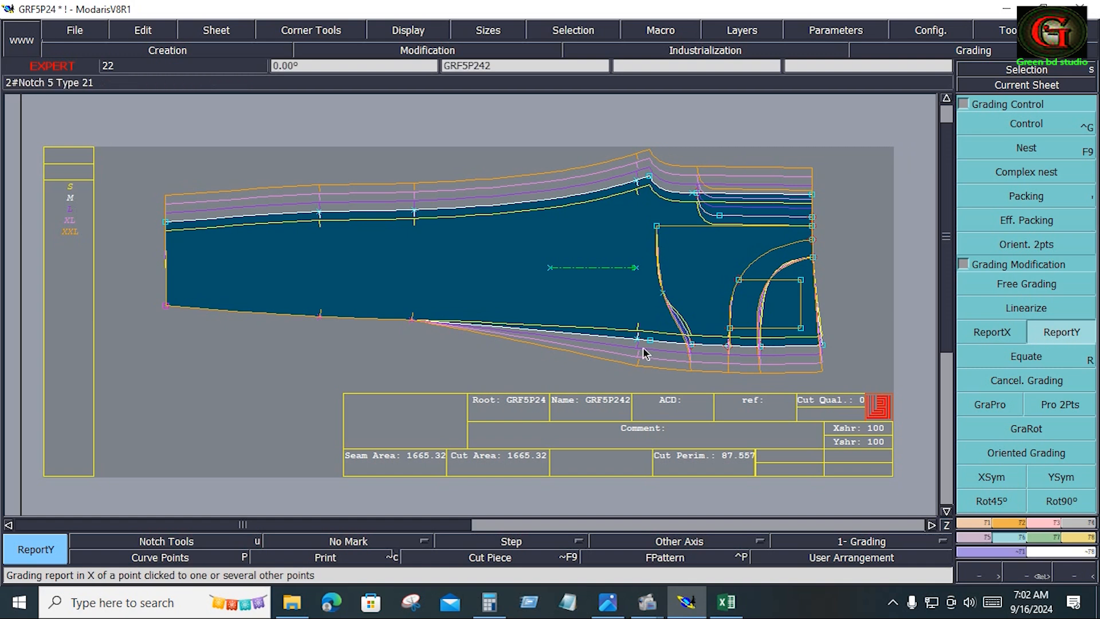
pyautogui.click(413, 320)
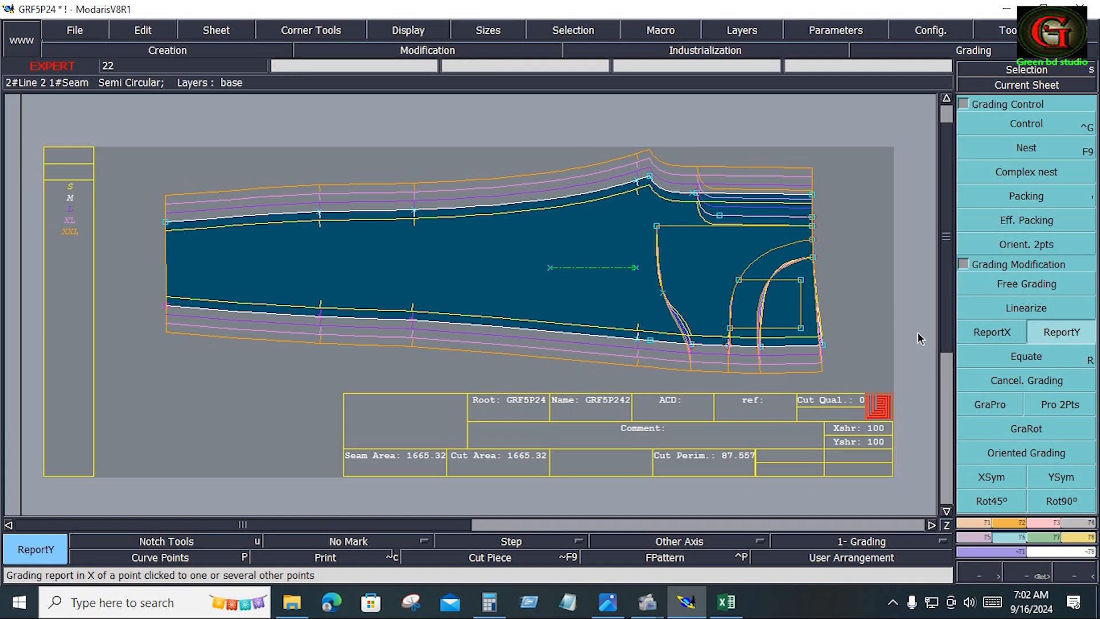
pyautogui.click(864, 247)
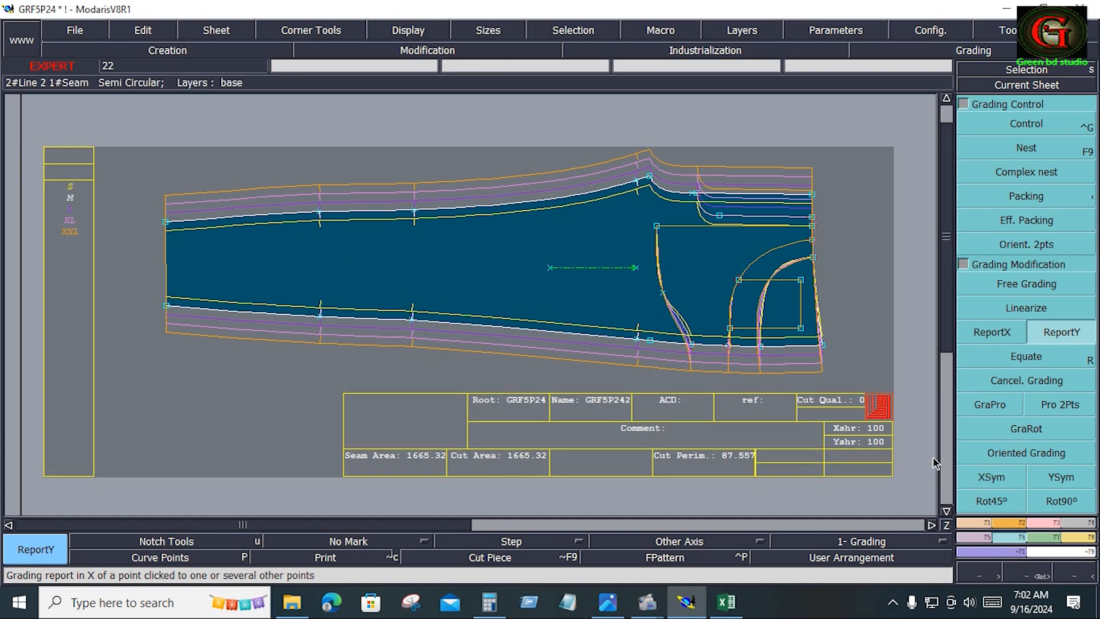
# Switch to Excel and fill the INSEAM LENGTH row of the measurement chart with blue.
pyautogui.click(723, 602)
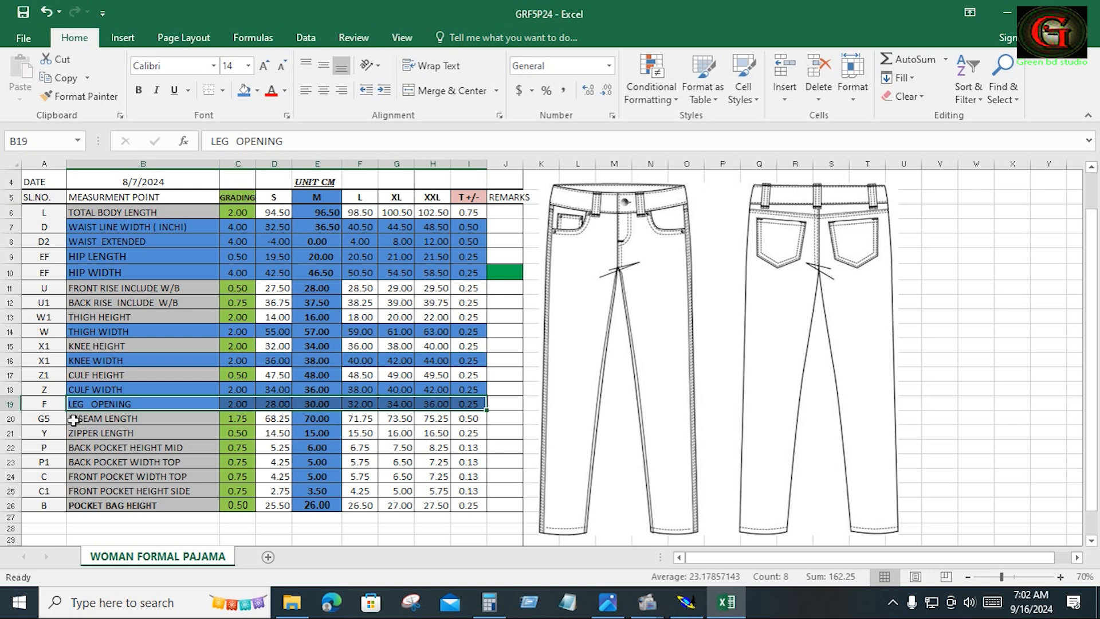
pyautogui.moveTo(73, 420); pyautogui.dragTo(470, 419)
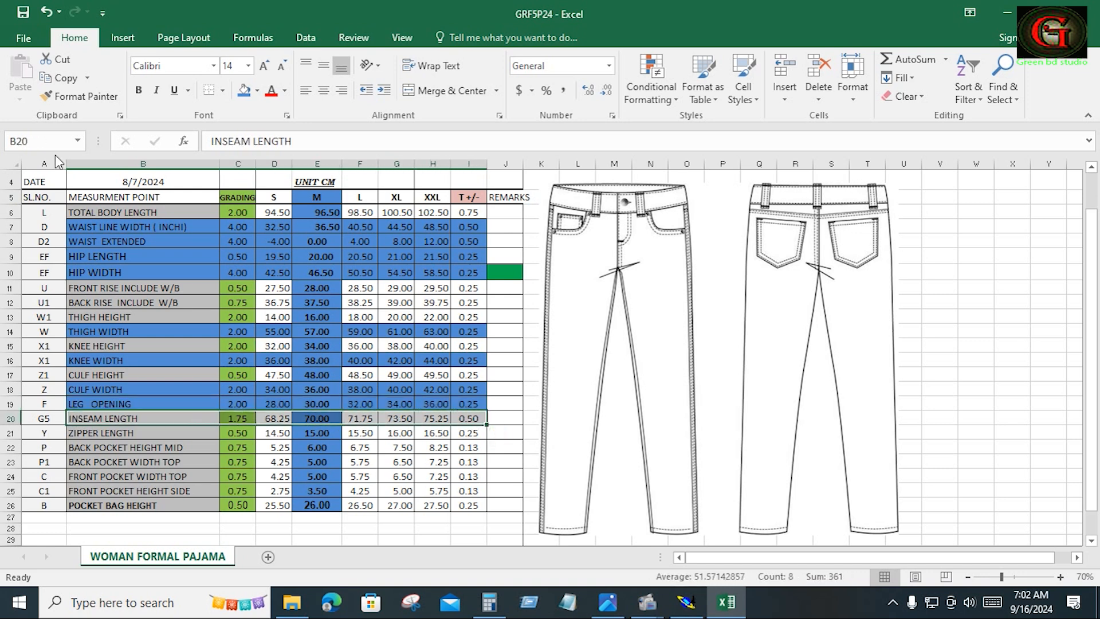
pyautogui.click(244, 90)
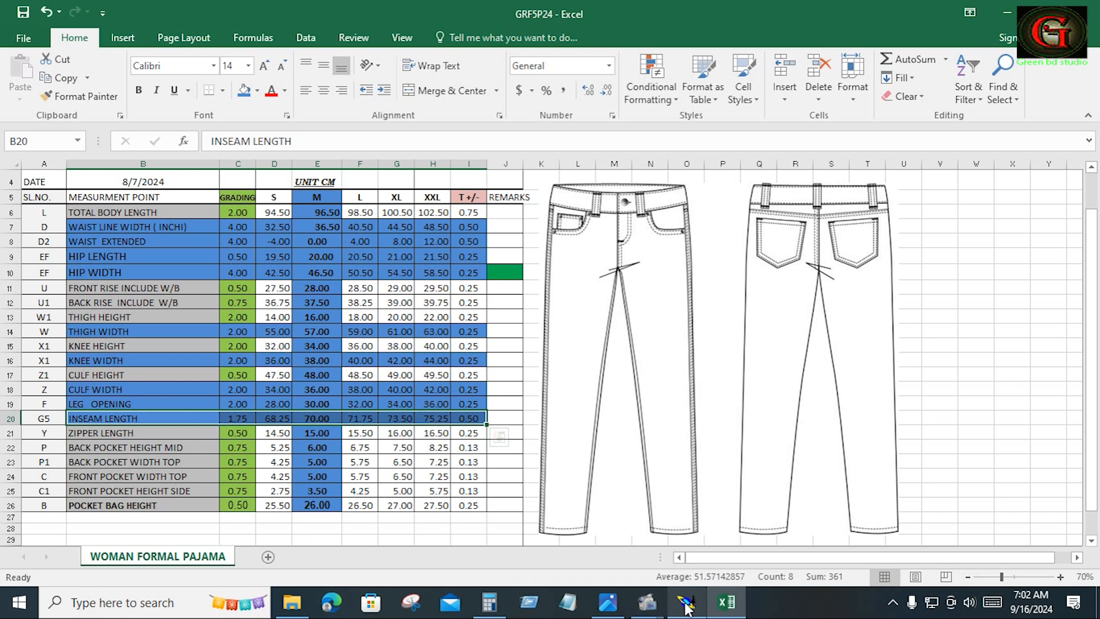
# In Modaris, set ddx to -1.75 for all sizes at the side-seam hem corner and copy it to the inseam hem corner with ReportX.
pyautogui.moveTo(686, 602)
pyautogui.click(729, 489)
pyautogui.click(1048, 124)
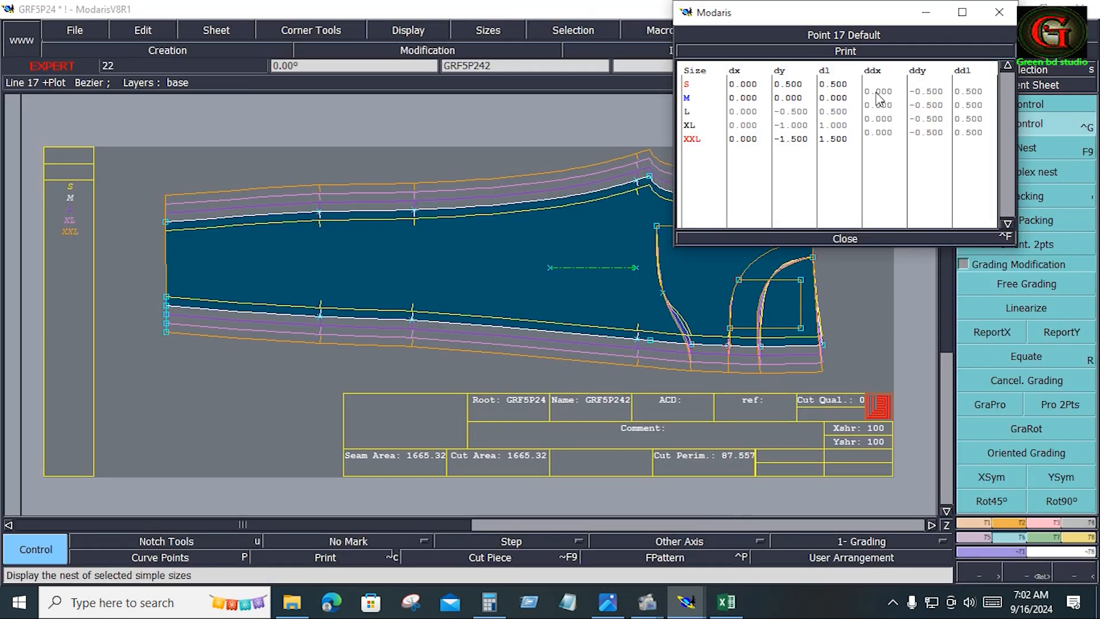
pyautogui.moveTo(878, 91); pyautogui.dragTo(881, 127)
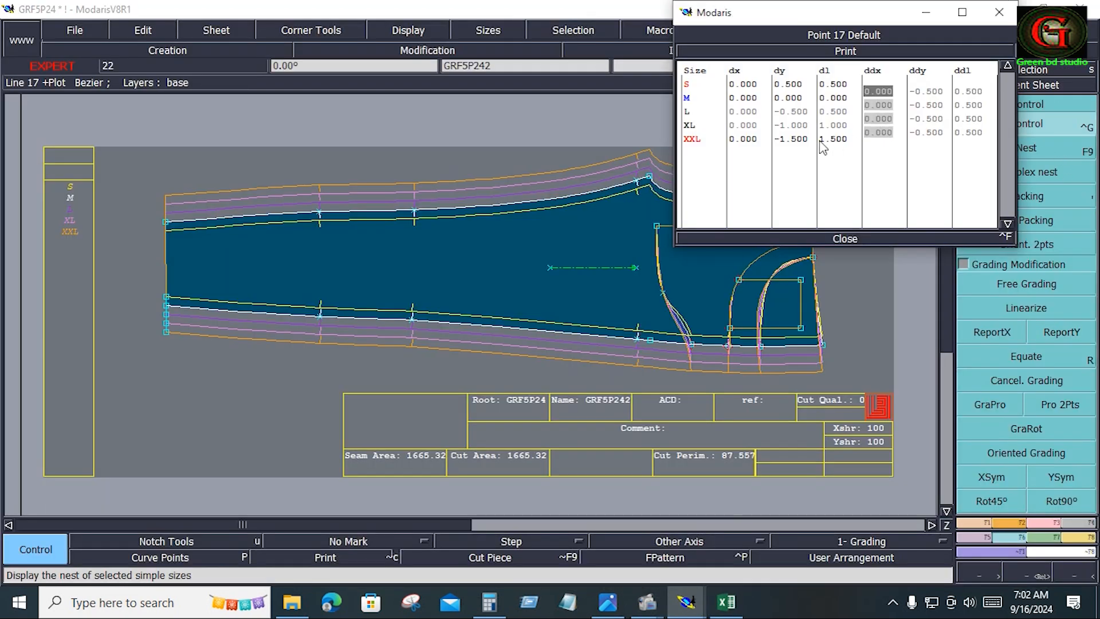
pyautogui.write('-1.75')
pyautogui.press('Return')
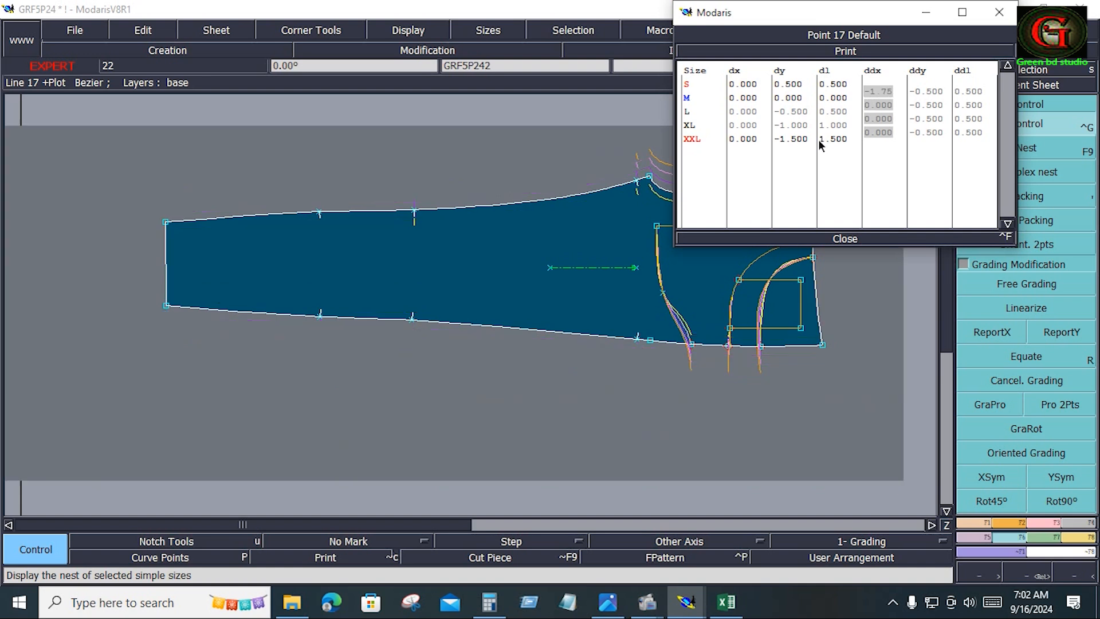
pyautogui.click(842, 239)
pyautogui.click(967, 330)
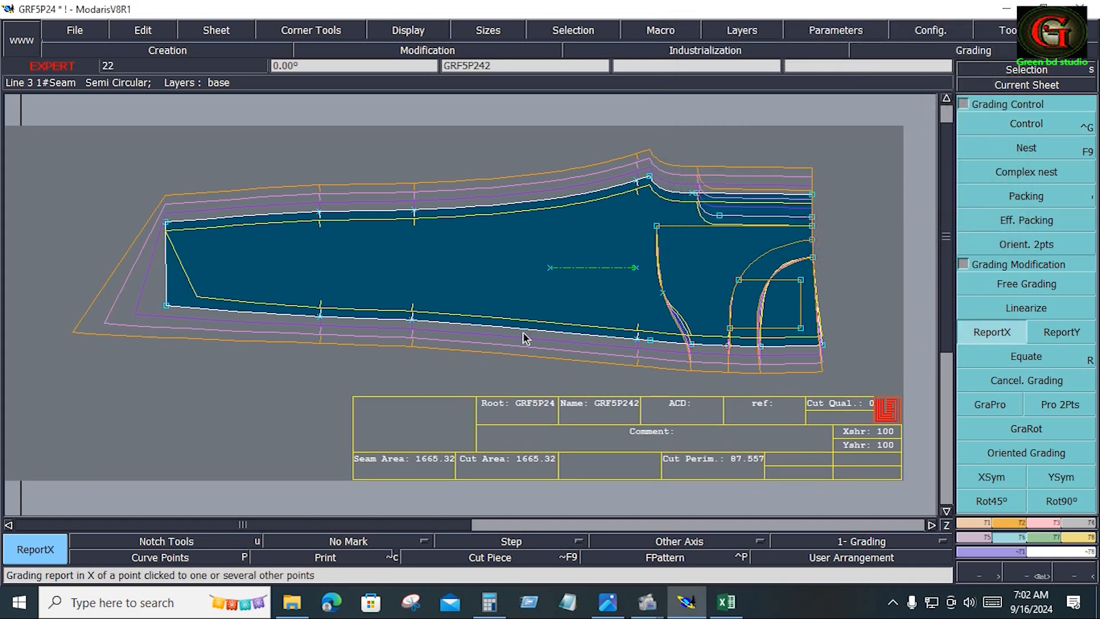
pyautogui.click(167, 224)
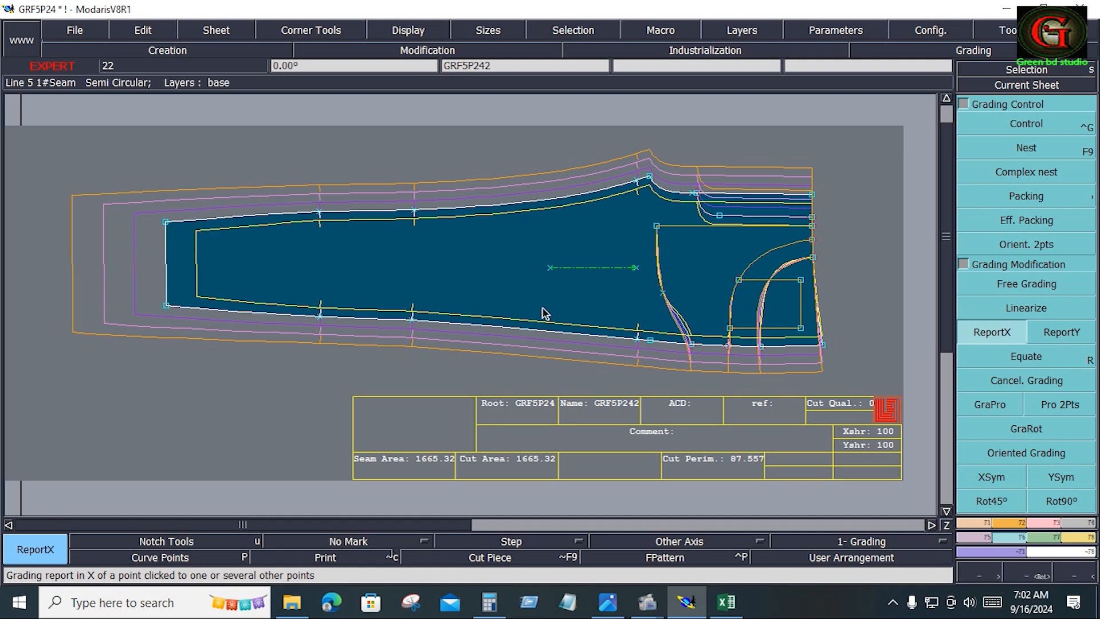
# Check the measurement chart in Excel and review the fly-side waist corner's grading values in Modaris with Control.
pyautogui.click(733, 612)
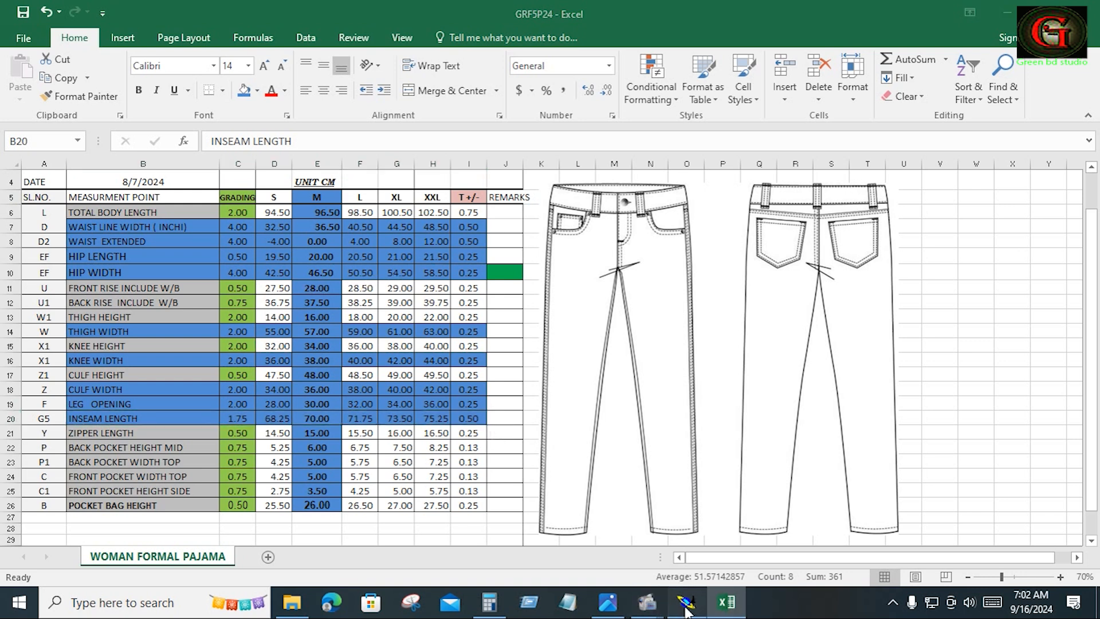
pyautogui.click(731, 611)
pyautogui.click(1036, 129)
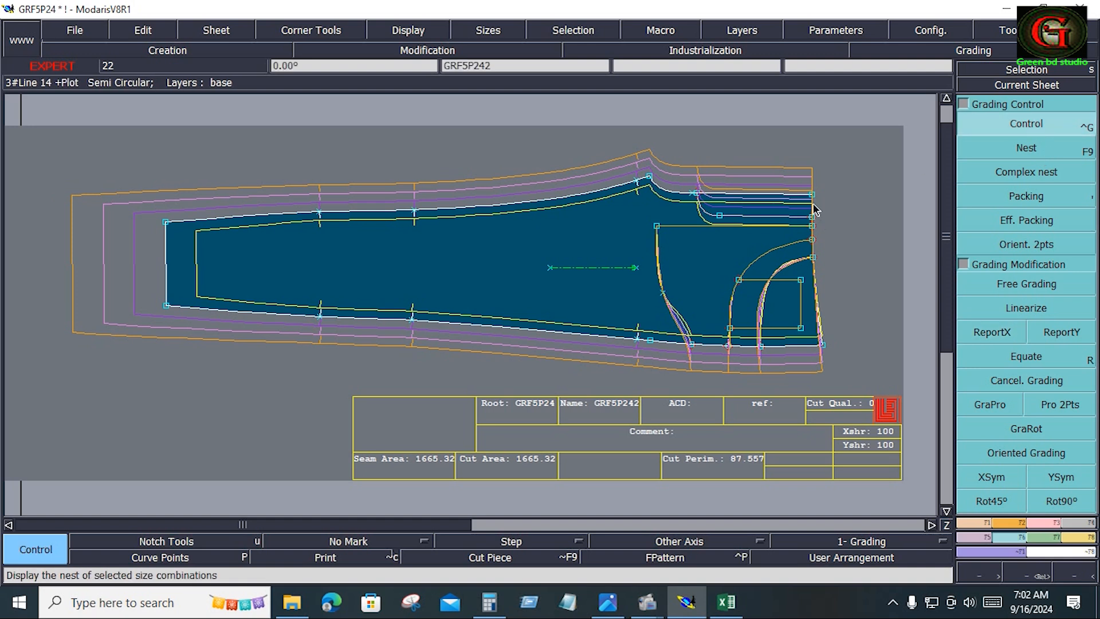
pyautogui.click(811, 194)
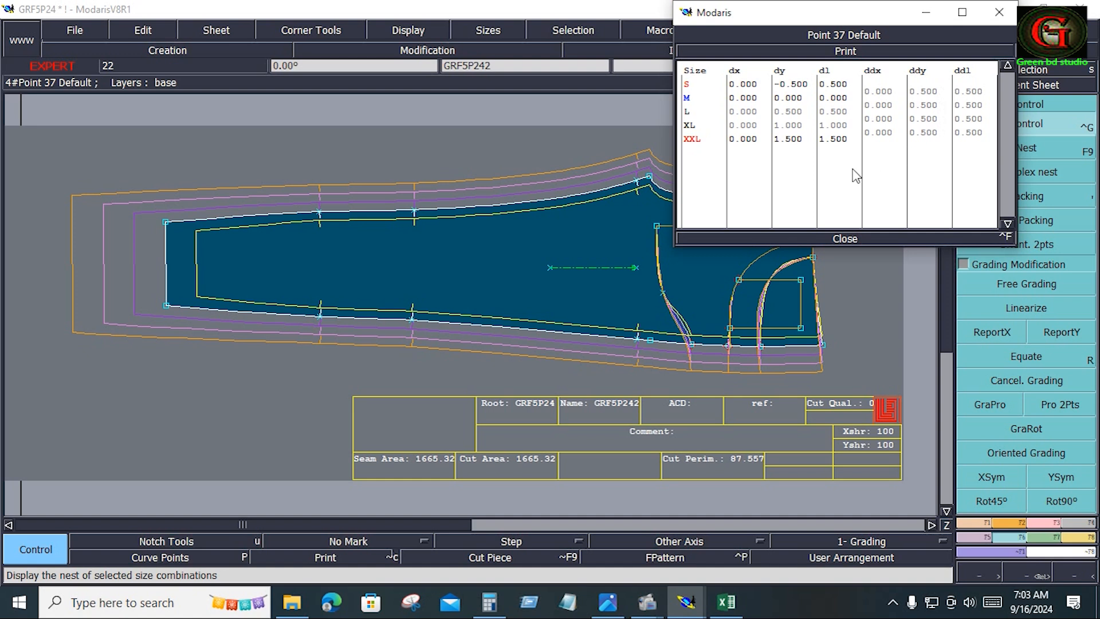
pyautogui.click(853, 241)
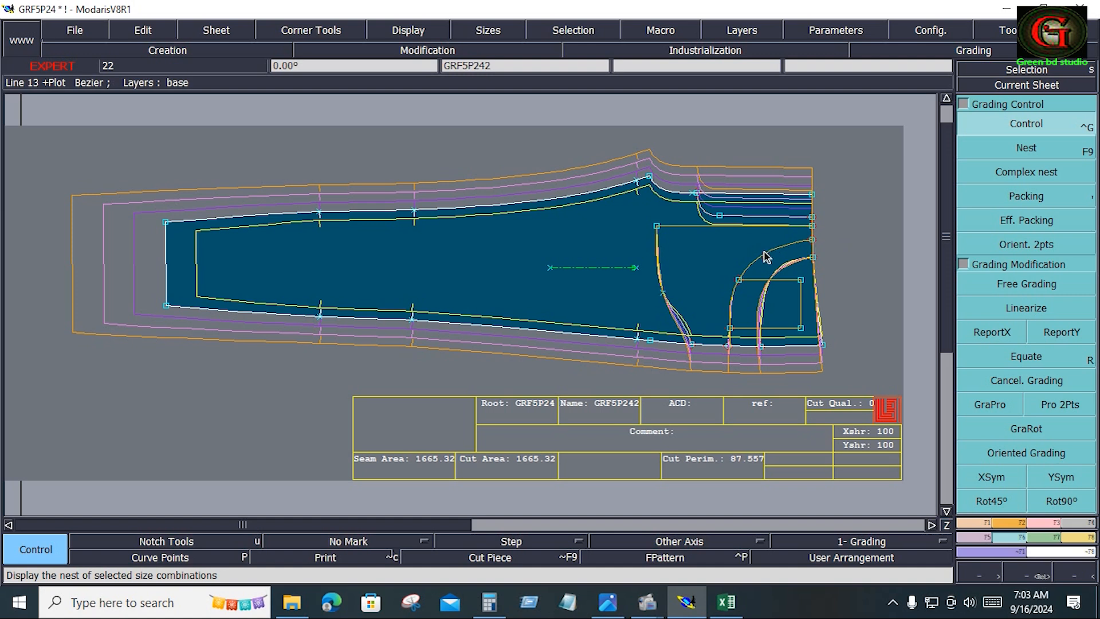
# Grade the inseam points proportionally from crotch to hem and the side-seam points from thigh to hem with GraPro.
pyautogui.moveTo(708, 611)
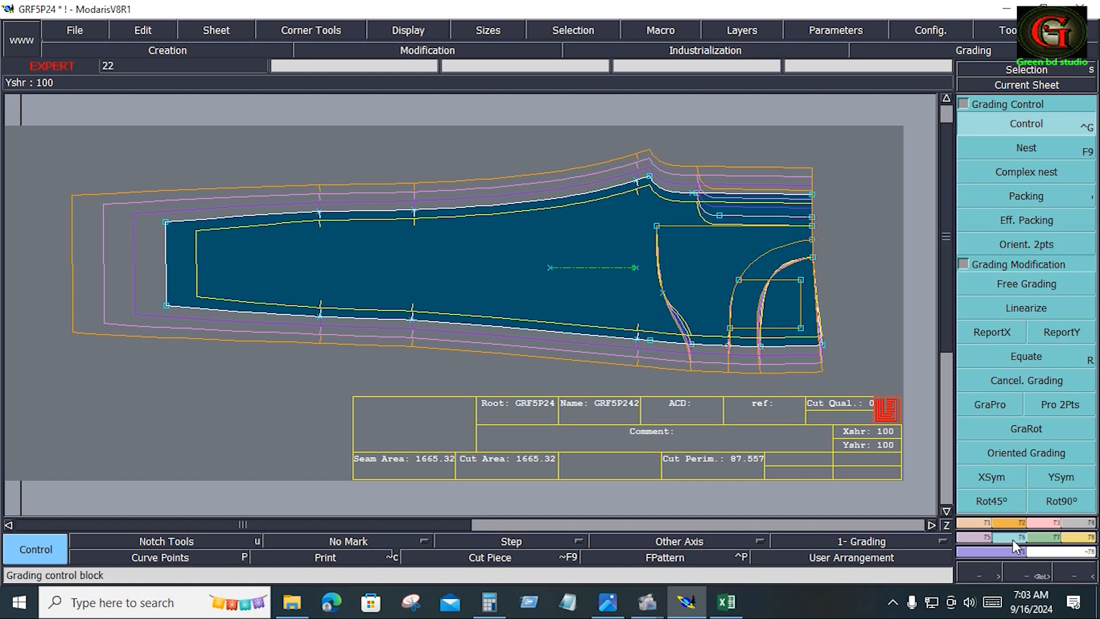
pyautogui.click(997, 404)
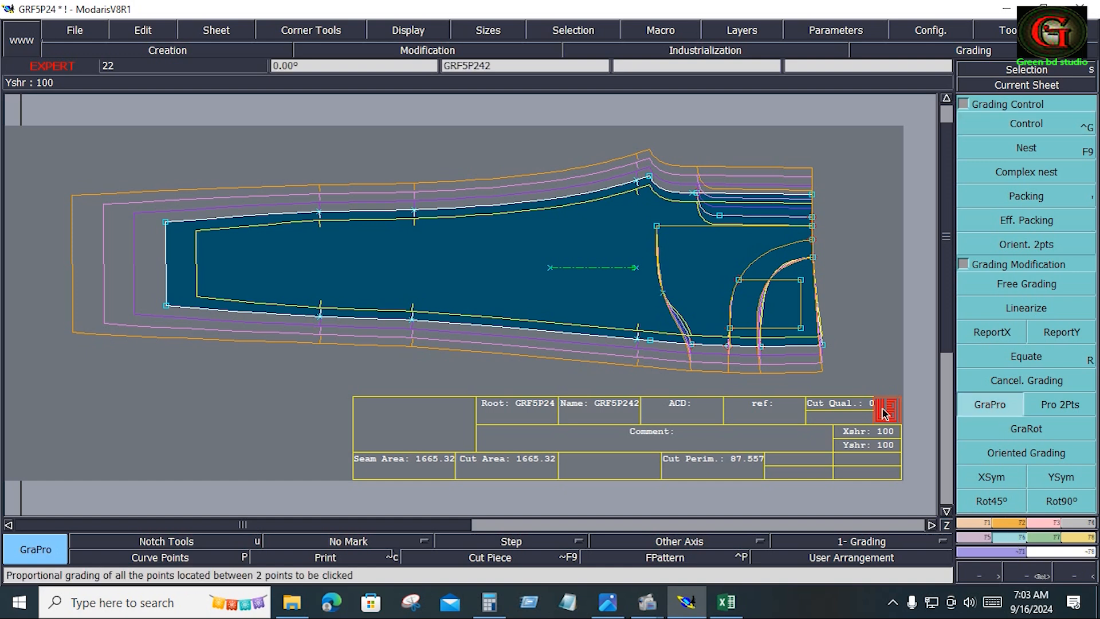
pyautogui.click(650, 177)
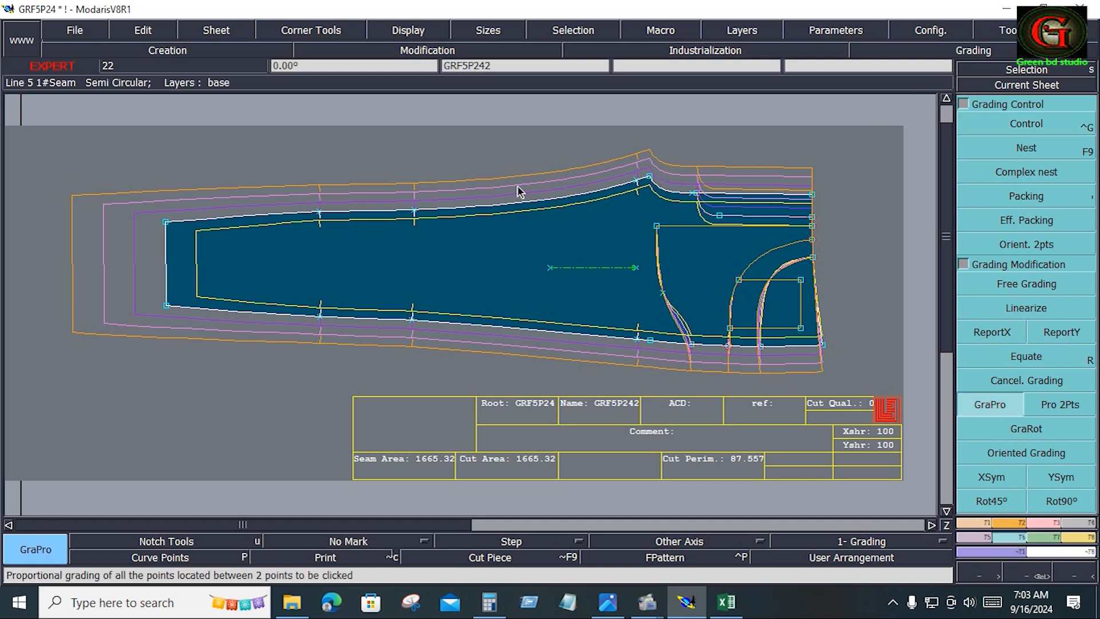
pyautogui.click(166, 223)
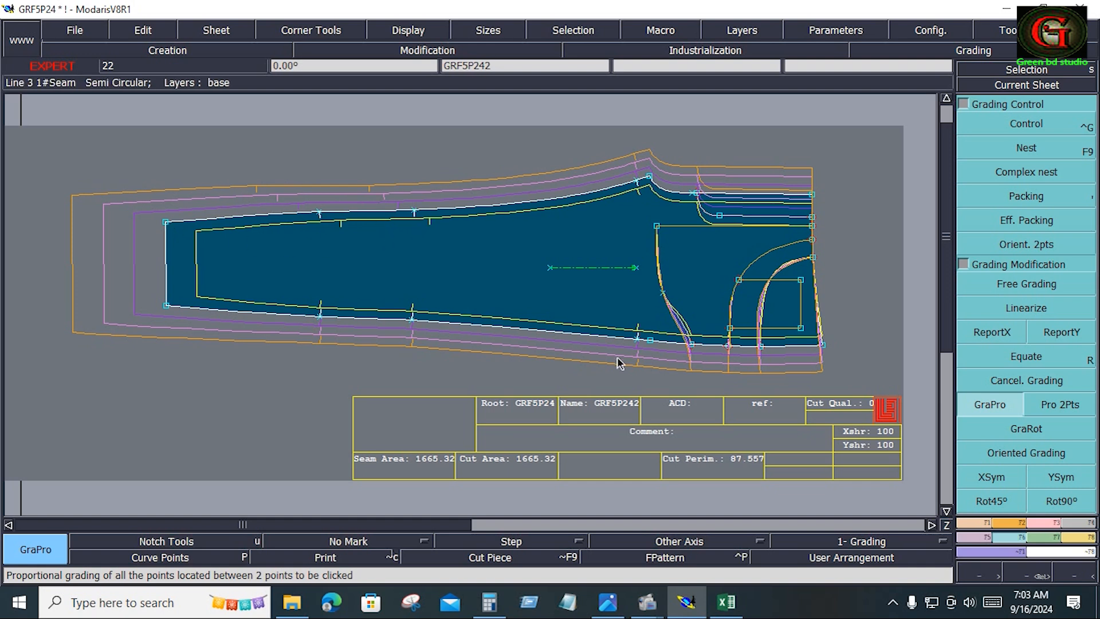
pyautogui.click(650, 343)
pyautogui.click(166, 308)
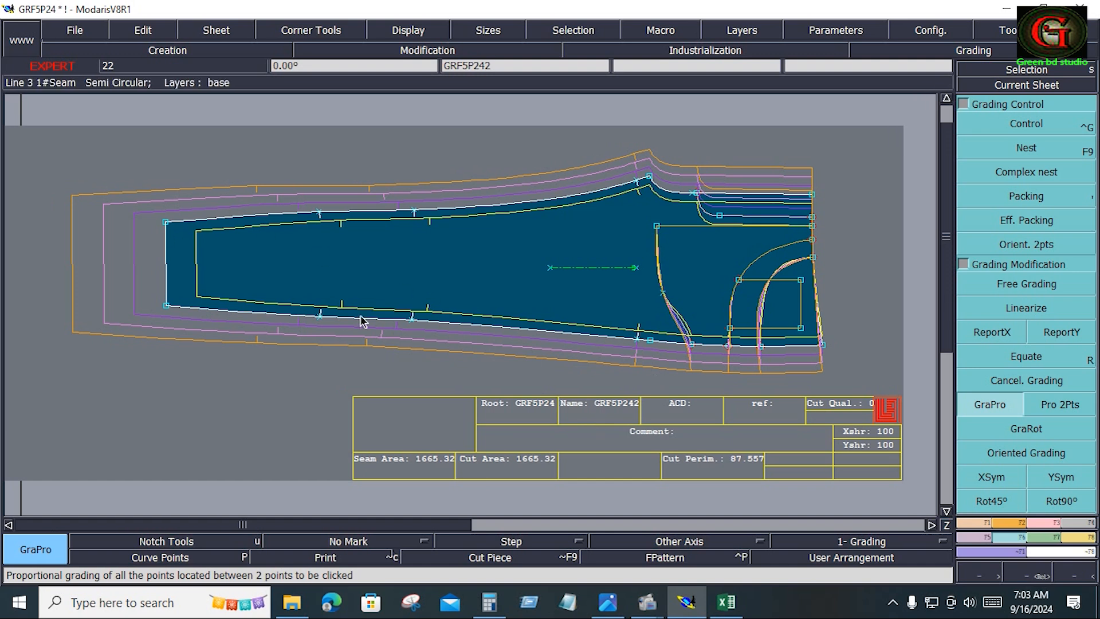
# Check the inseam knee point's grading values with Control in Modaris against the knee height in the Excel measurement chart.
pyautogui.click(725, 603)
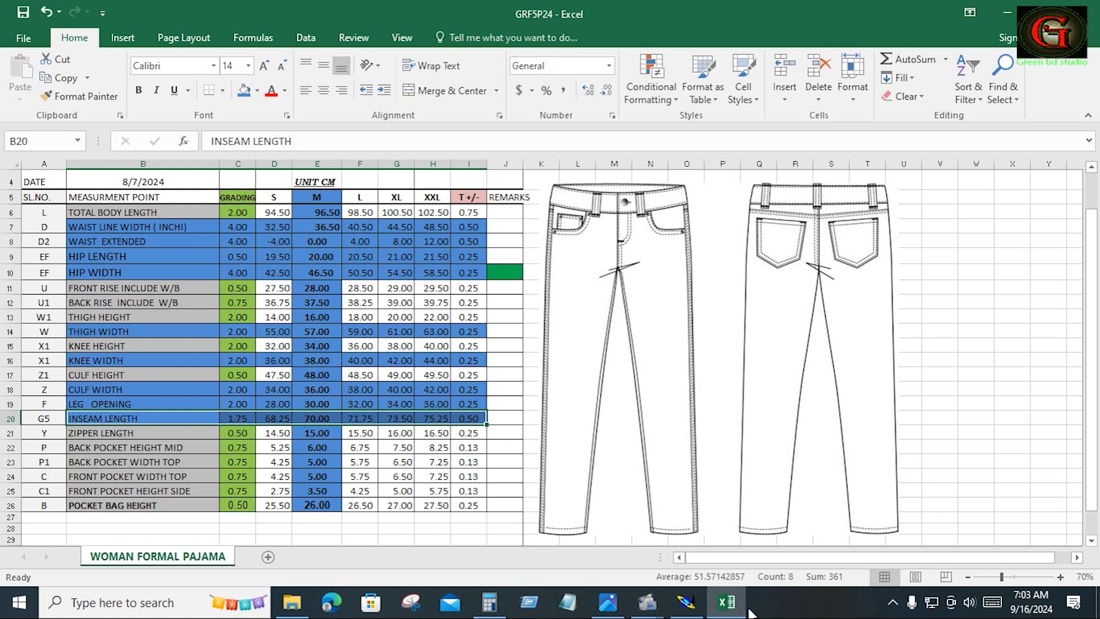
pyautogui.click(686, 602)
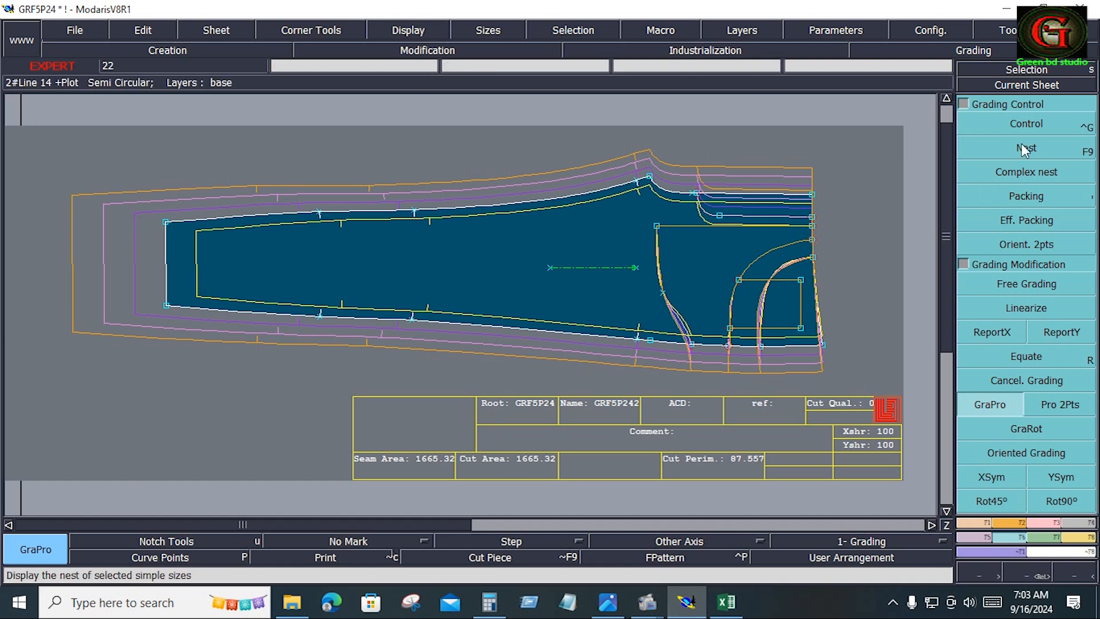
pyautogui.hotkey('ctrl', 'g')
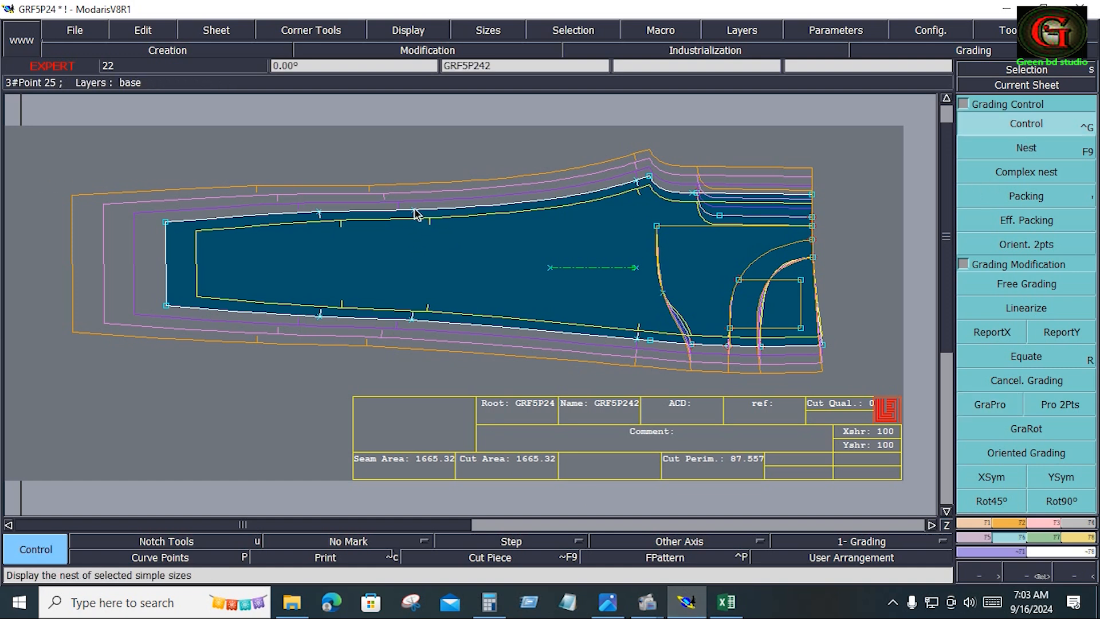
pyautogui.click(415, 211)
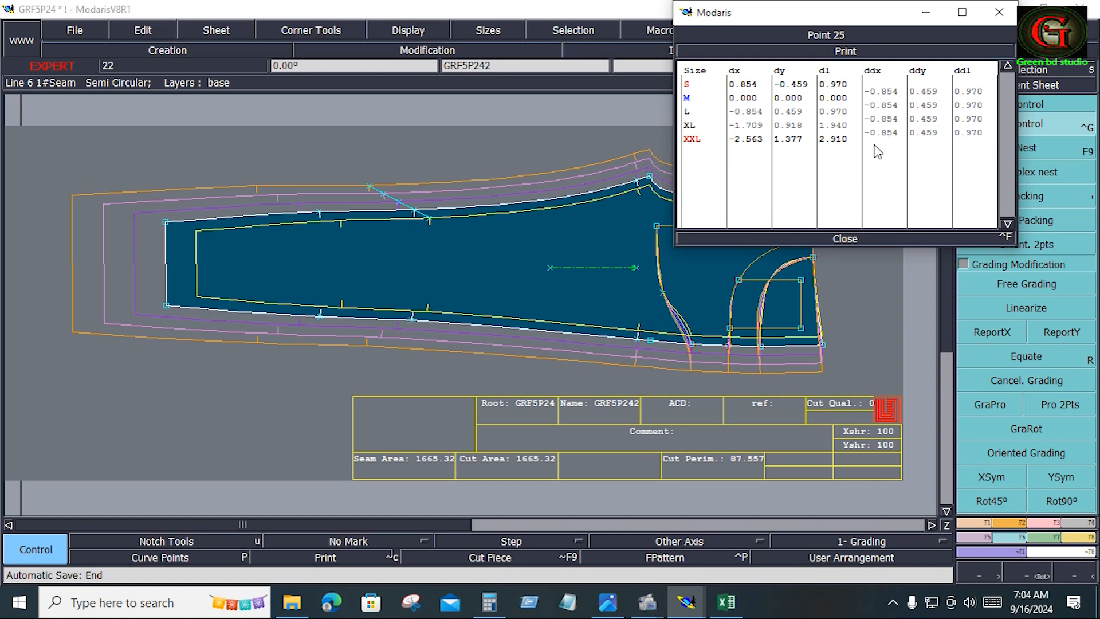
pyautogui.click(727, 601)
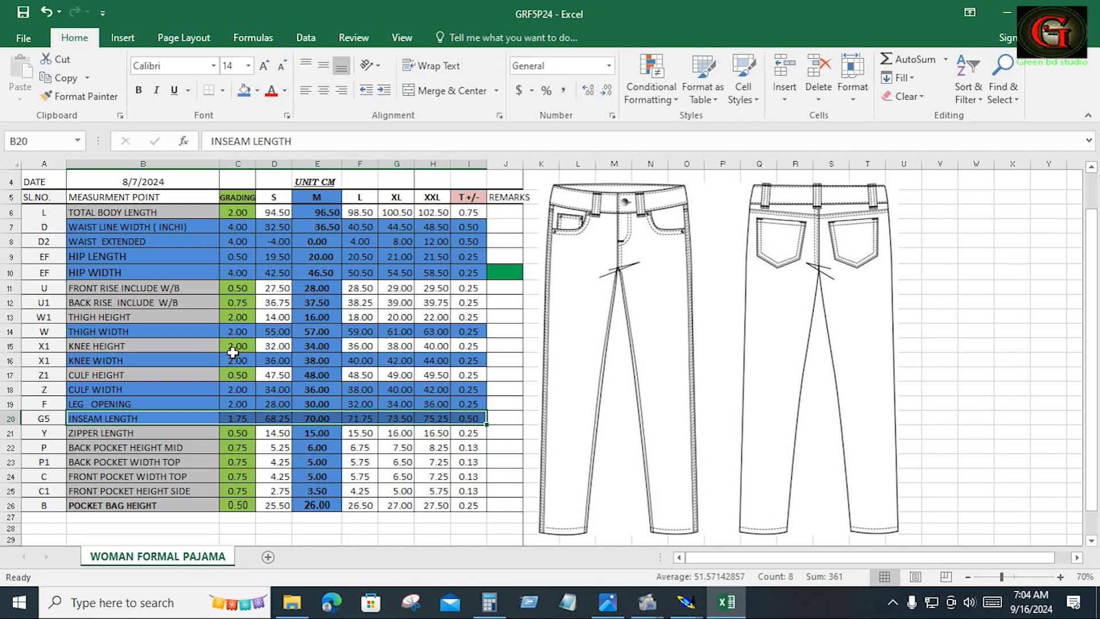
pyautogui.click(689, 608)
pyautogui.click(612, 528)
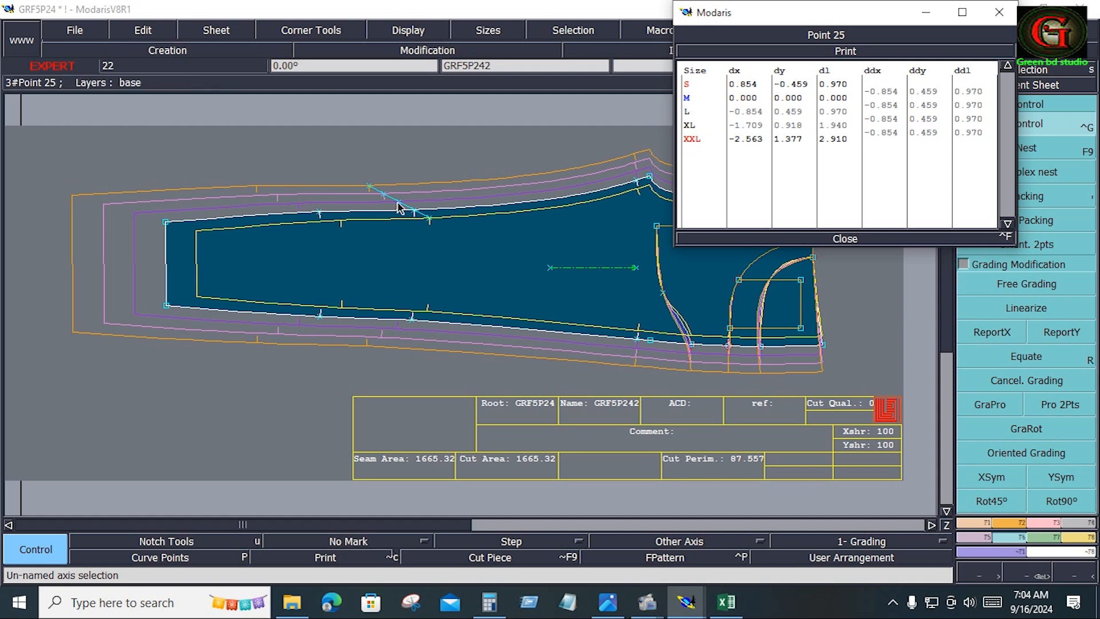
pyautogui.click(848, 238)
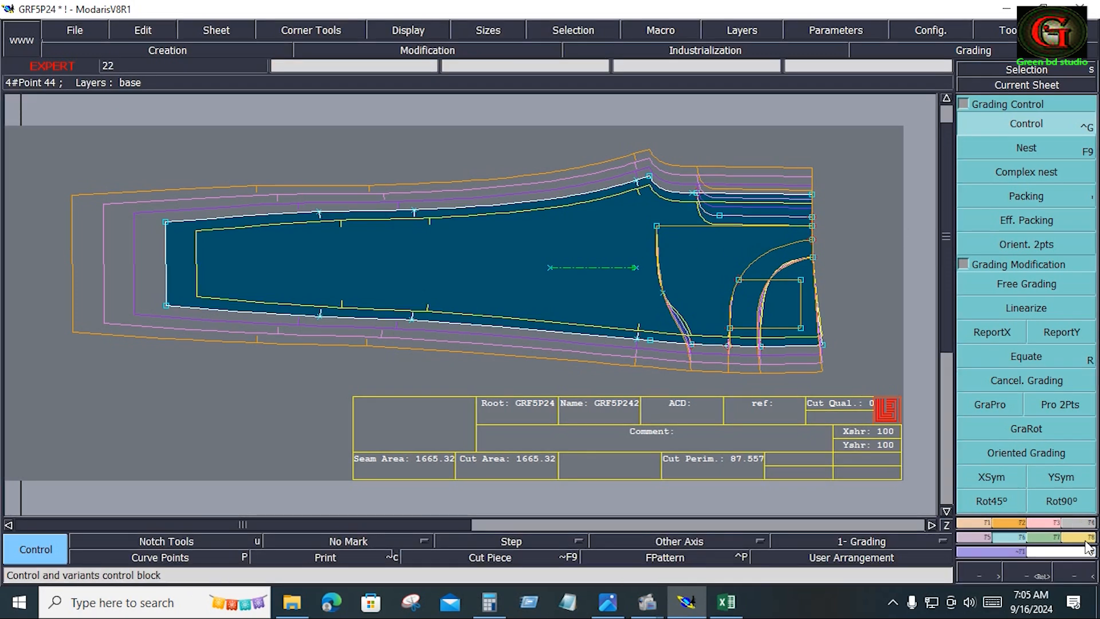
# Open the measurement spreadsheet, select sizes S to XXL, and measure the inseam length from crotch point to hem.
pyautogui.press('F1')
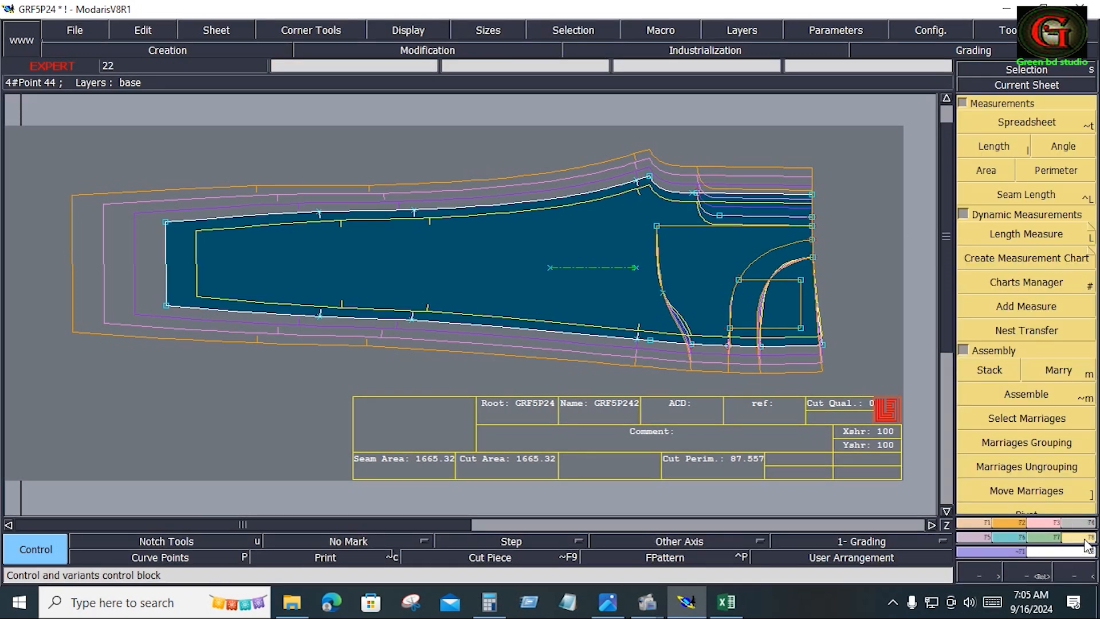
pyautogui.click(1030, 121)
pyautogui.moveTo(630, 152); pyautogui.dragTo(628, 410)
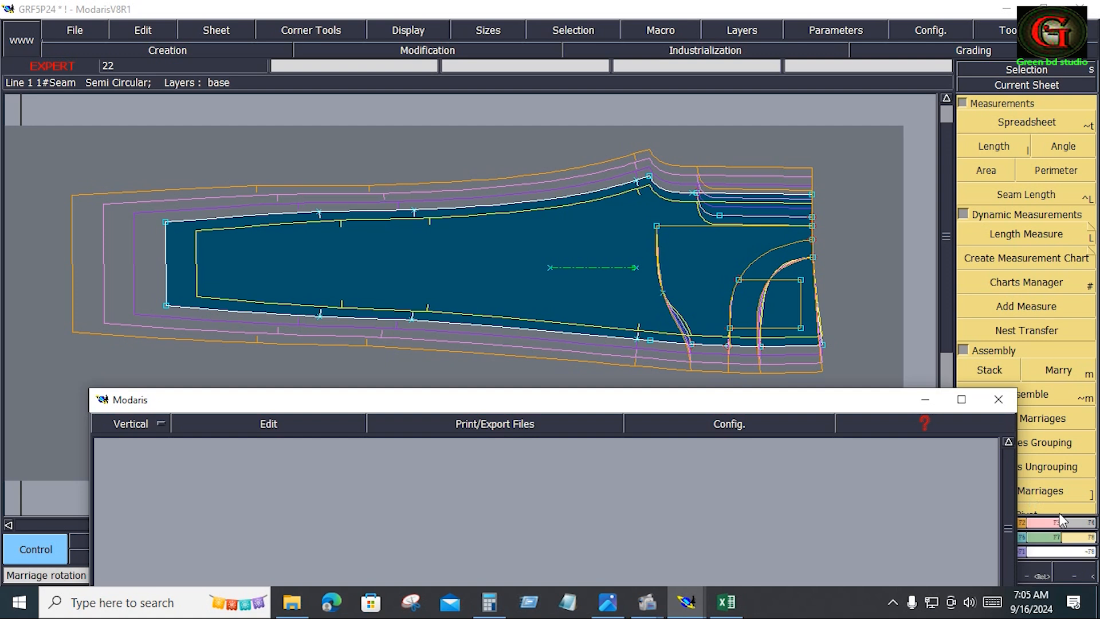
pyautogui.click(1080, 539)
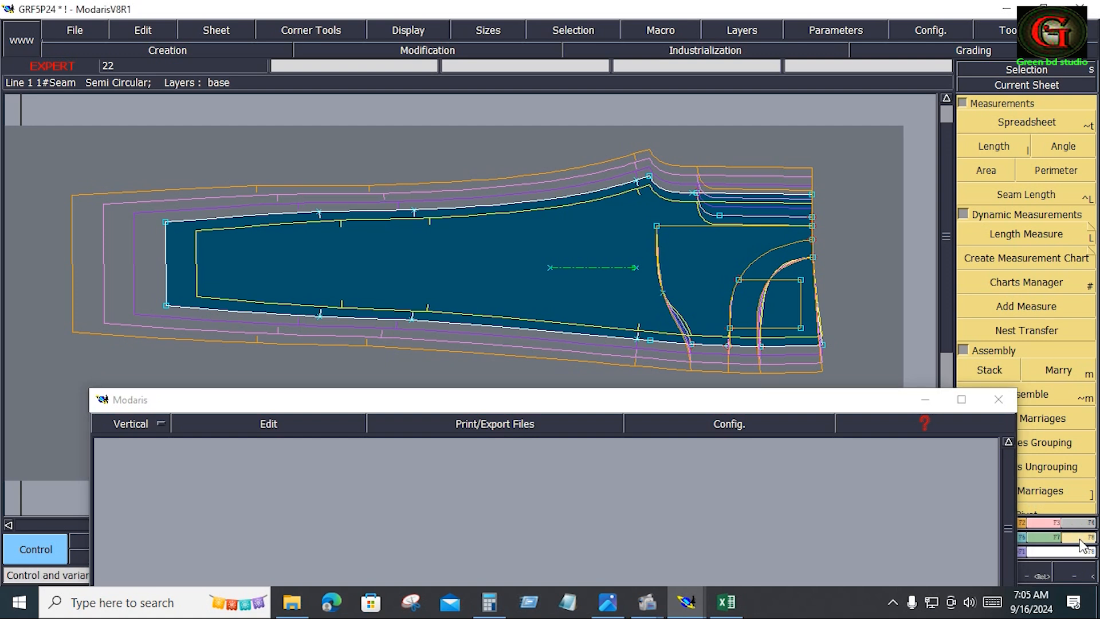
pyautogui.click(1005, 148)
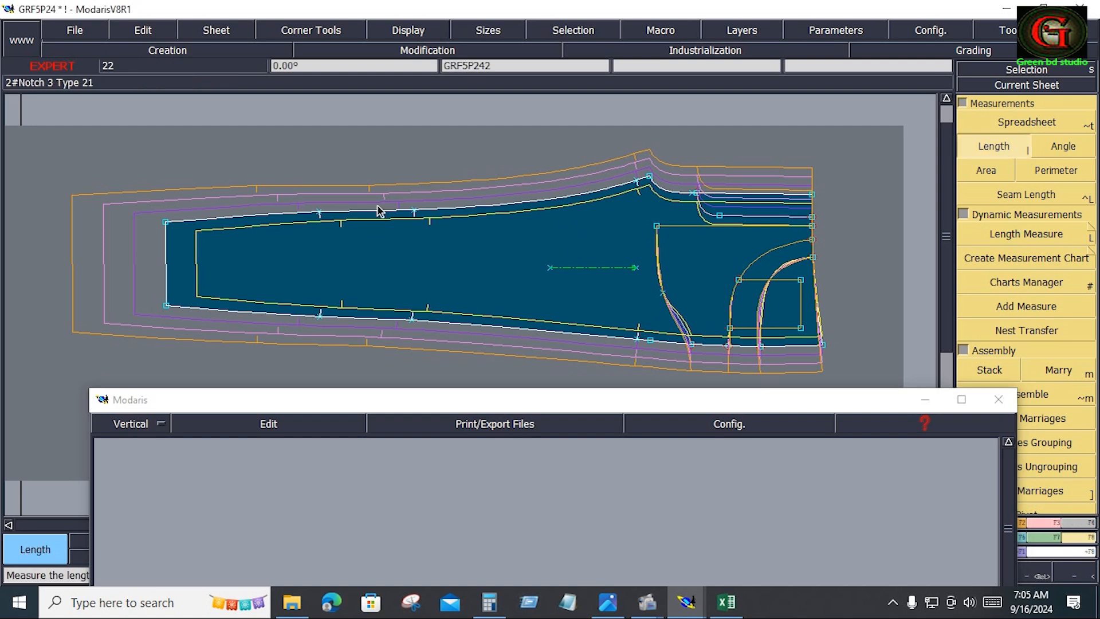
pyautogui.press('Home')
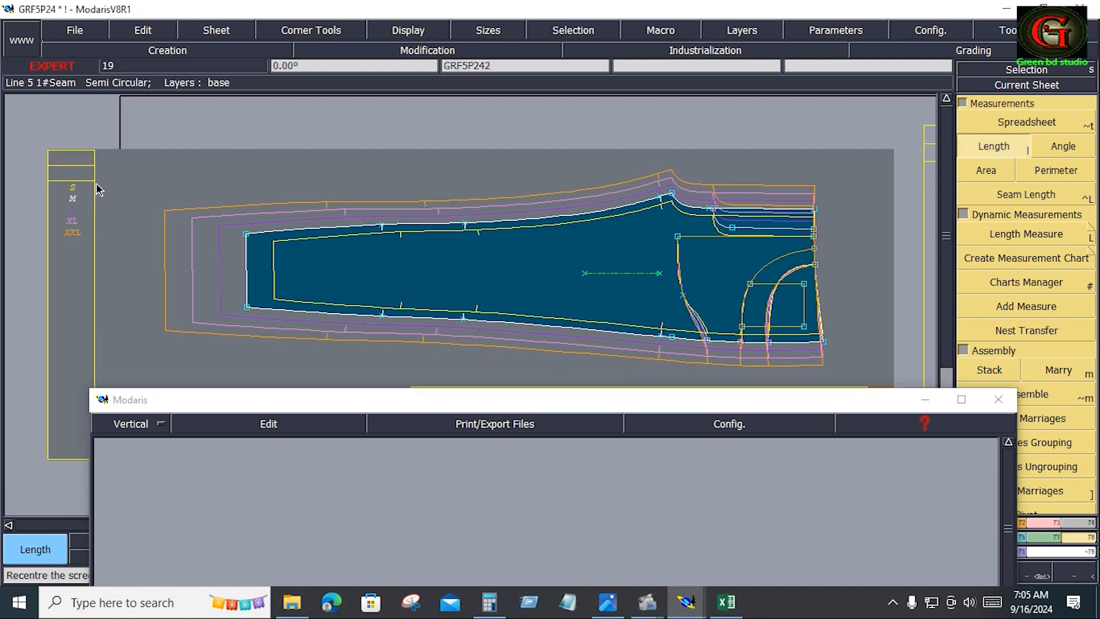
pyautogui.moveTo(67, 189); pyautogui.dragTo(72, 232)
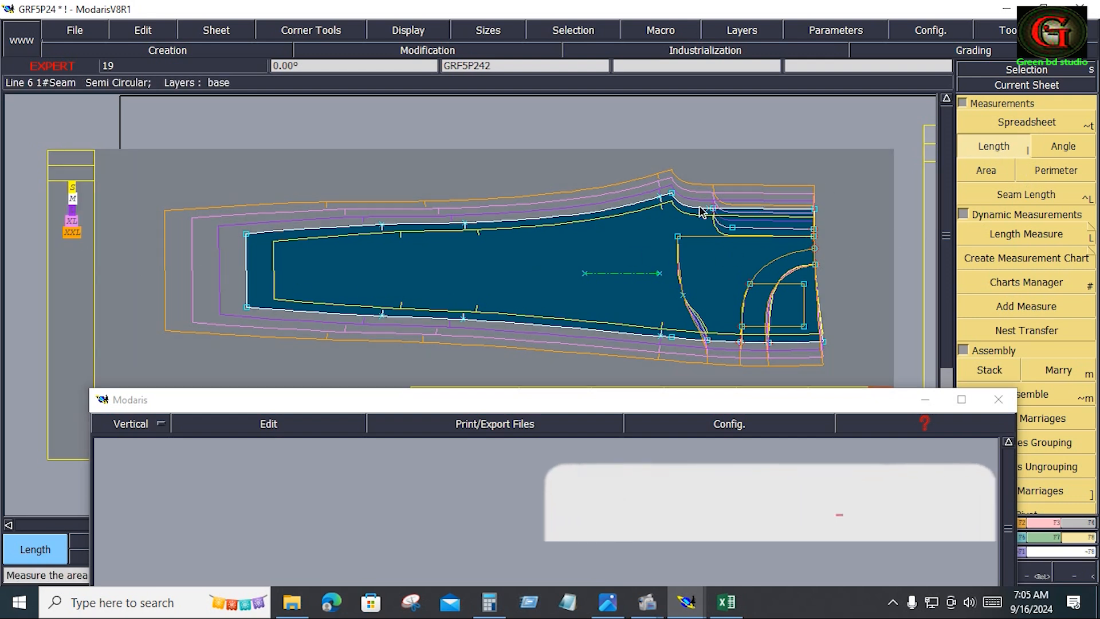
pyautogui.click(674, 200)
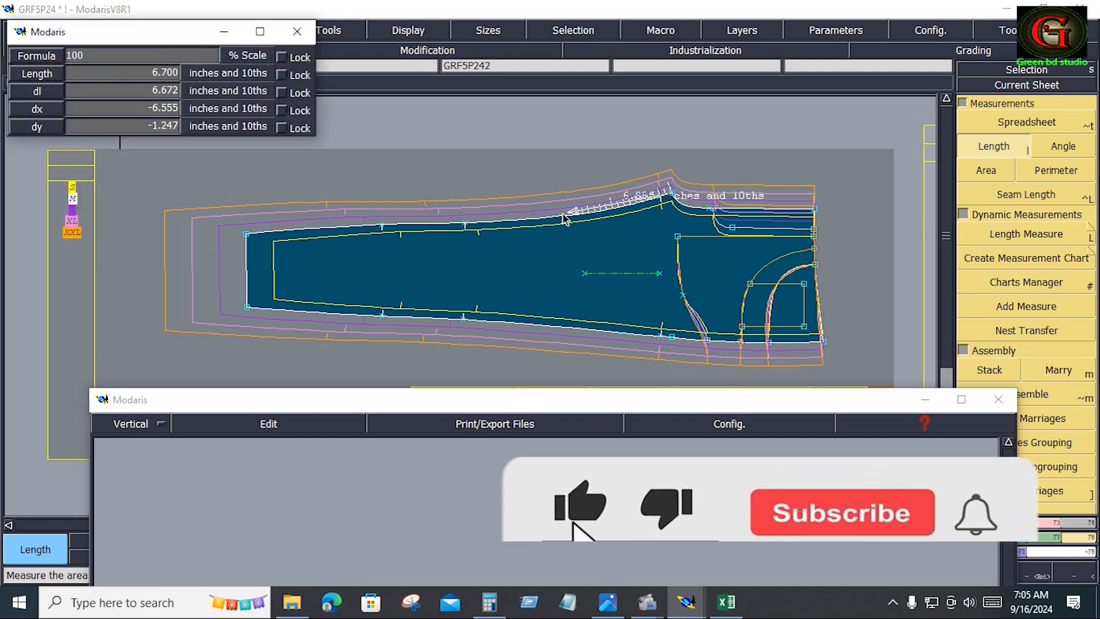
pyautogui.click(247, 235)
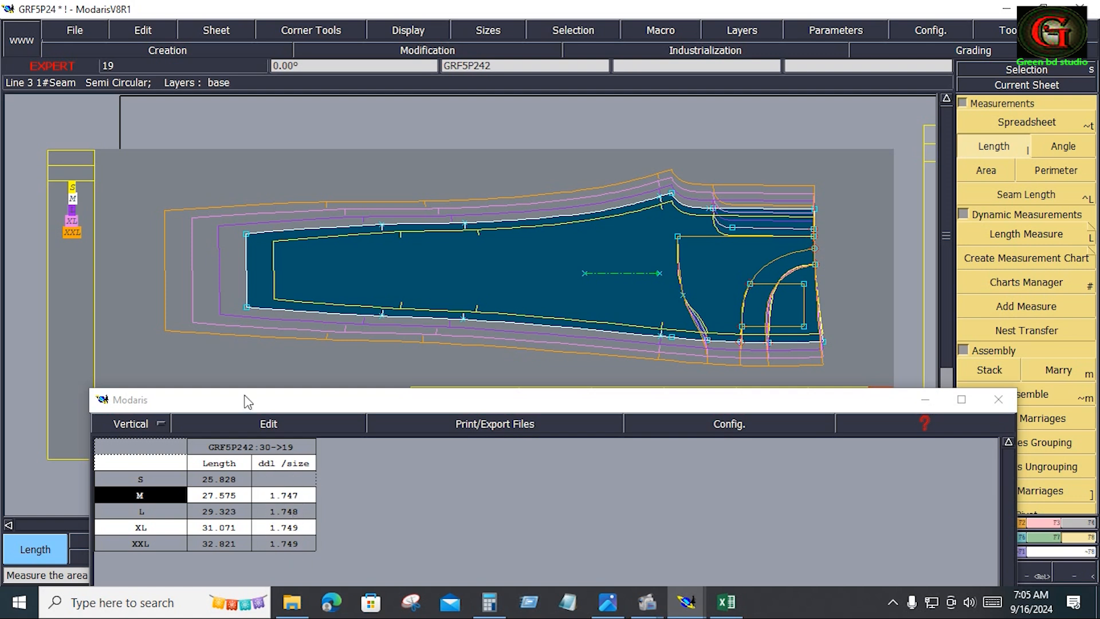
# Clear the inseam measurement from the spreadsheet and move its window away from the front rise.
pyautogui.click(1020, 147)
pyautogui.click(273, 422)
pyautogui.click(223, 502)
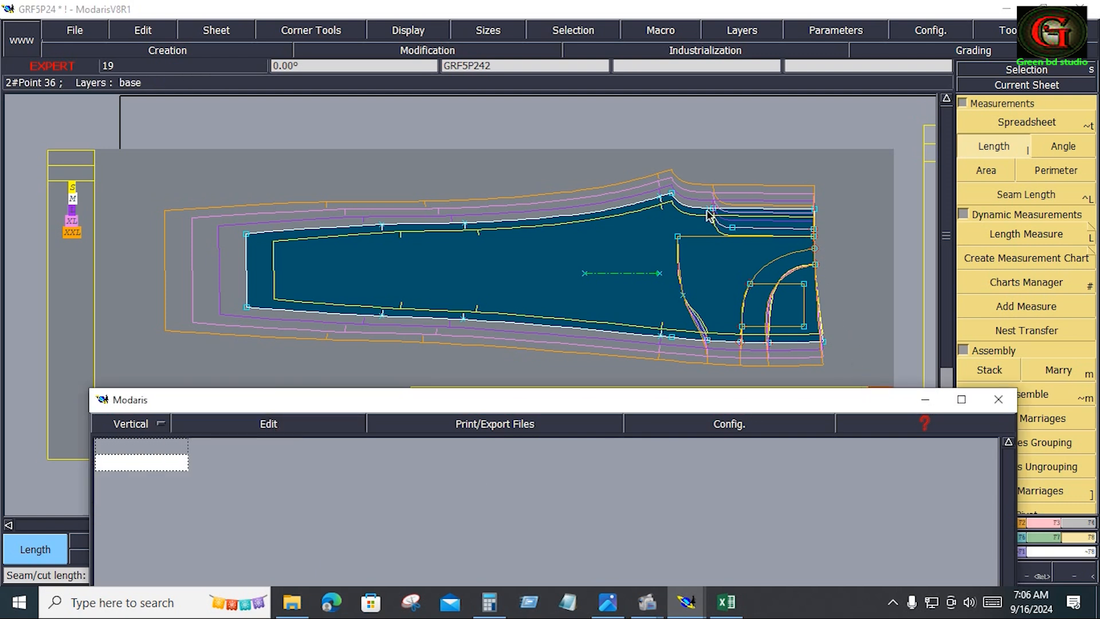
pyautogui.press('Return')
pyautogui.moveTo(638, 155); pyautogui.dragTo(823, 243)
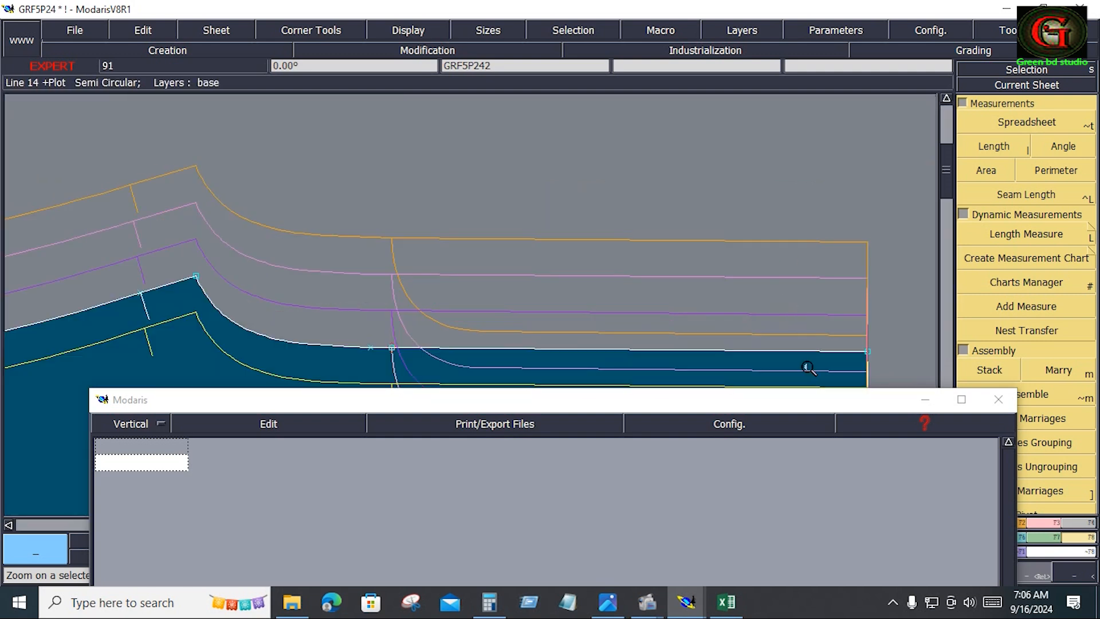
pyautogui.moveTo(800, 409); pyautogui.dragTo(793, 437)
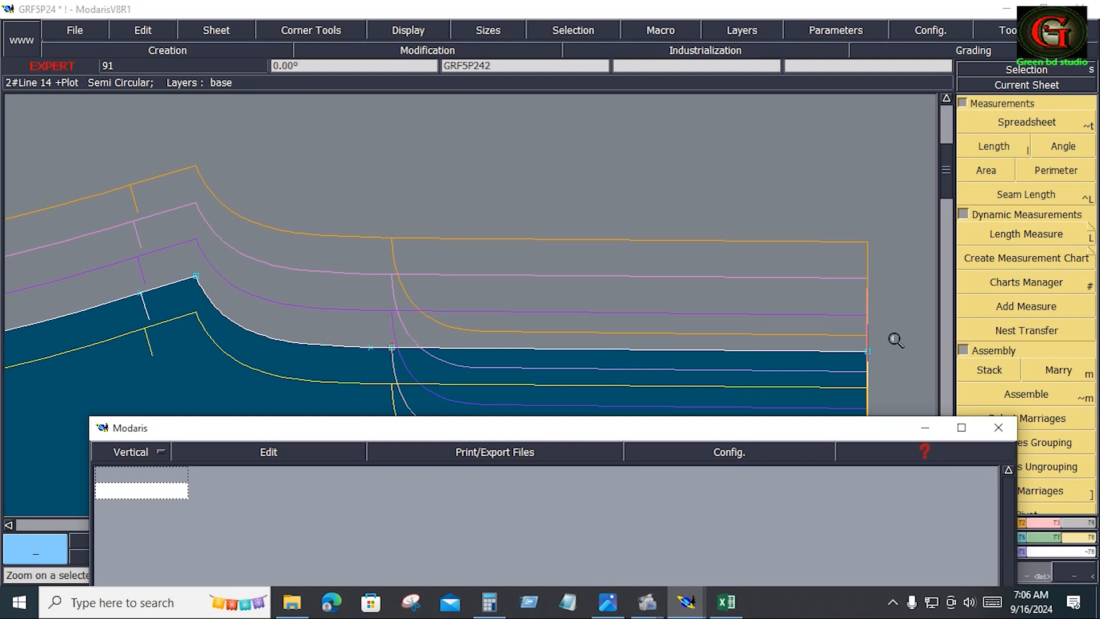
# Switch to Excel and fill the FRONT RISE INCLUDE W/B row of the measurement chart with blue.
pyautogui.click(728, 603)
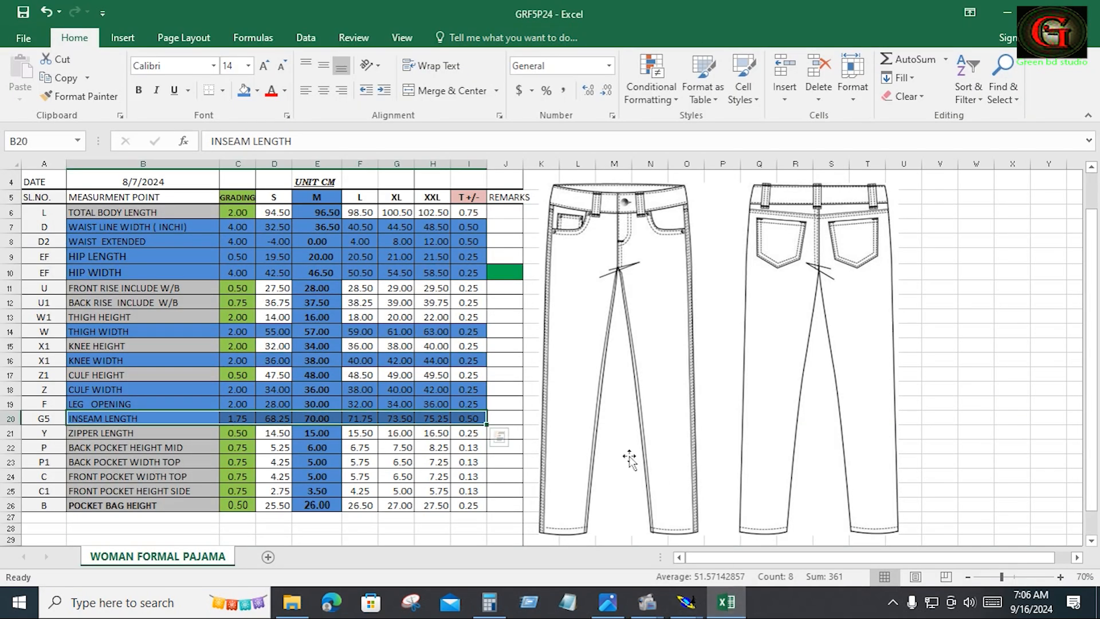
pyautogui.moveTo(76, 288); pyautogui.dragTo(470, 288)
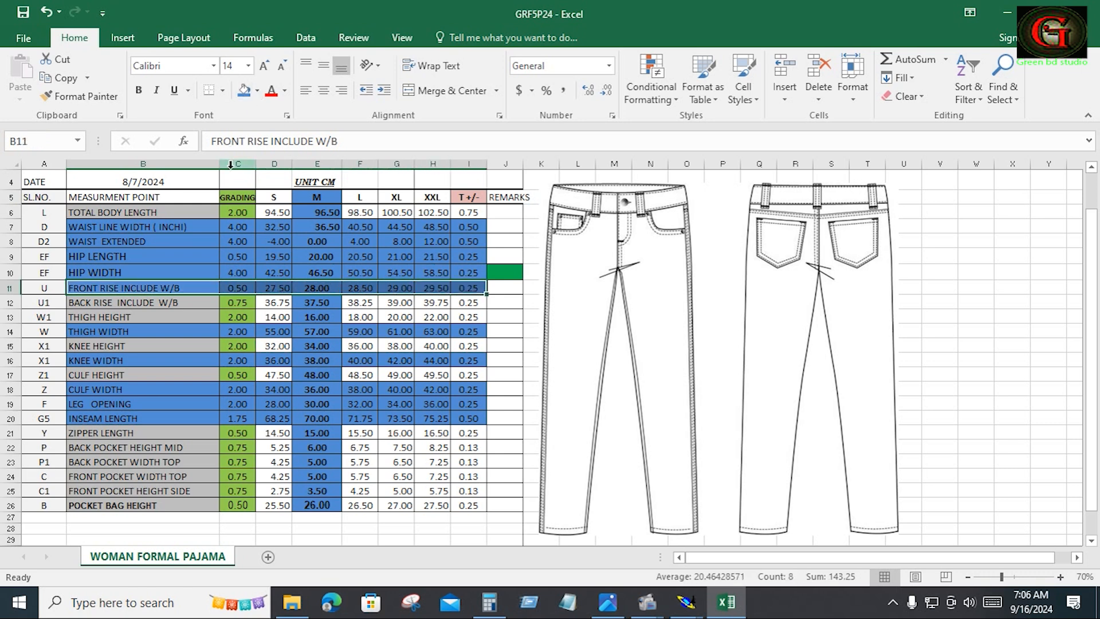
pyautogui.hotkey('ctrl', 'c')
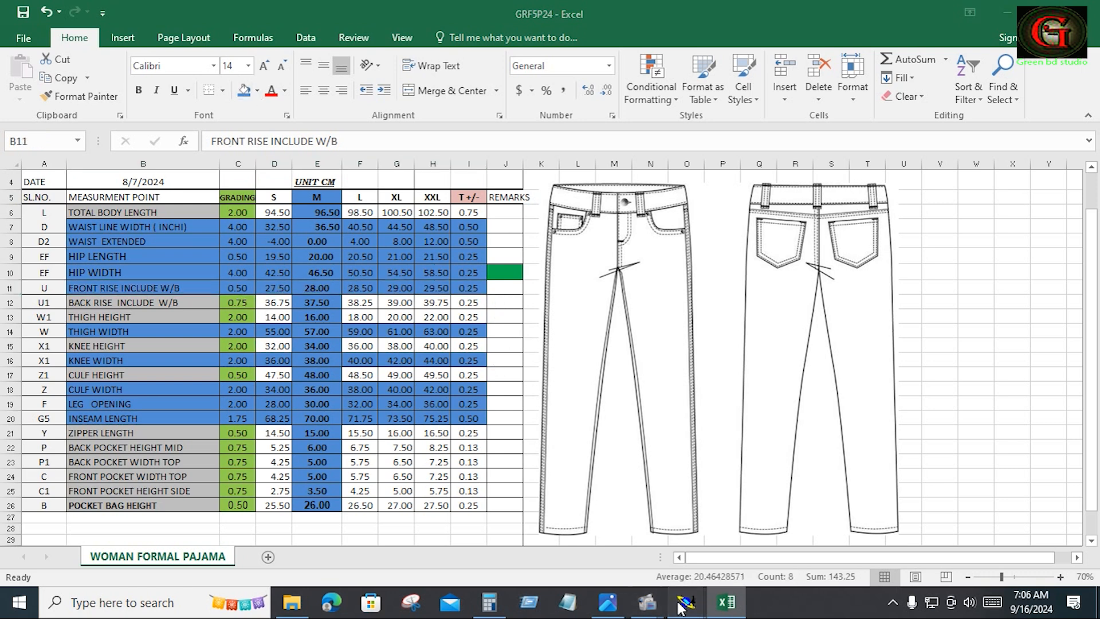
# In Modaris, set ddx to 0.5 for all sizes at the front panel's fly-side waist corner.
pyautogui.click(686, 602)
pyautogui.click(1054, 122)
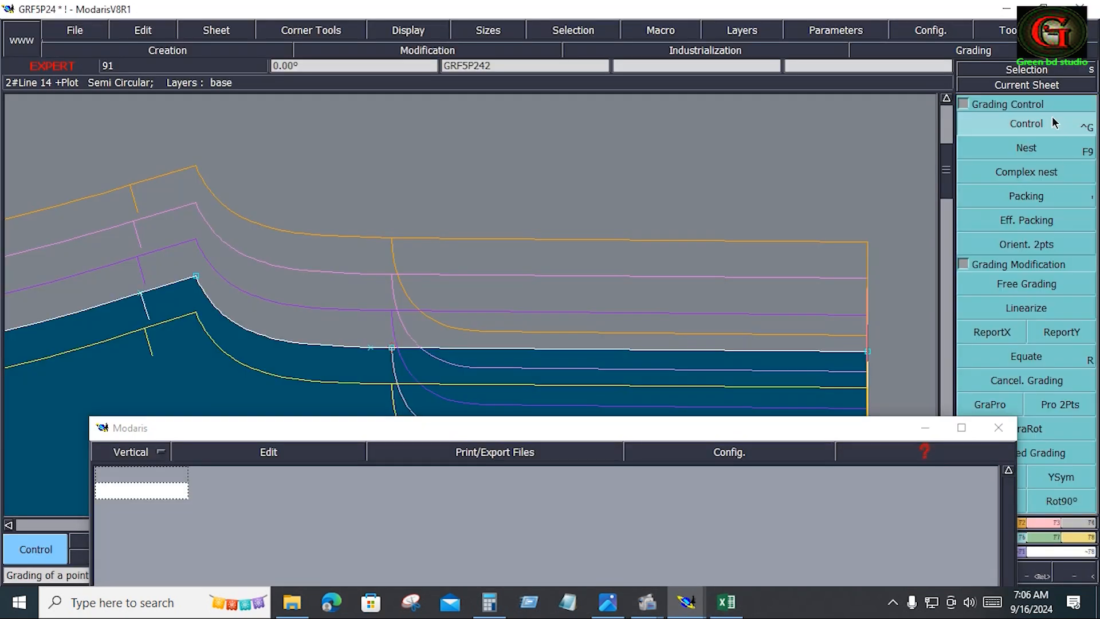
pyautogui.click(869, 353)
pyautogui.moveTo(876, 92); pyautogui.dragTo(888, 133)
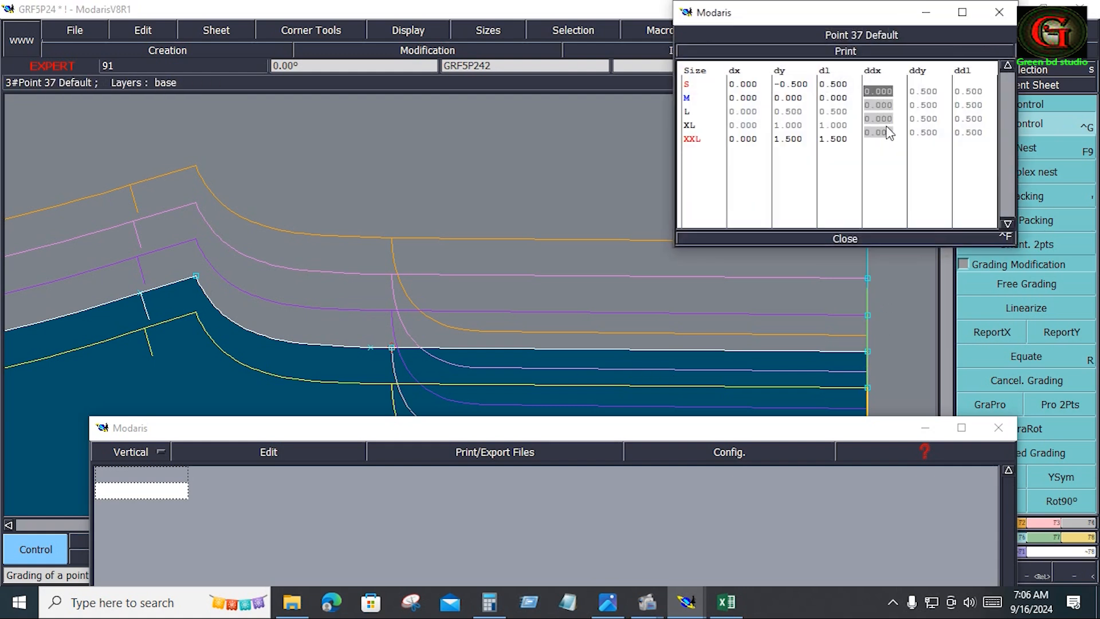
pyautogui.write('-.5')
pyautogui.press('Return')
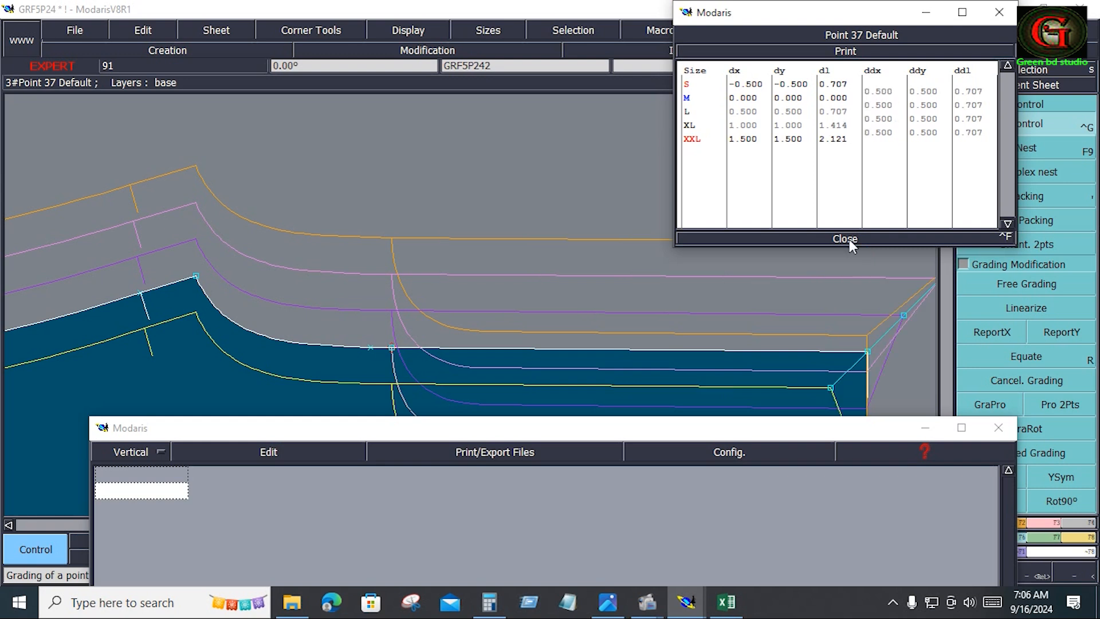
pyautogui.click(852, 238)
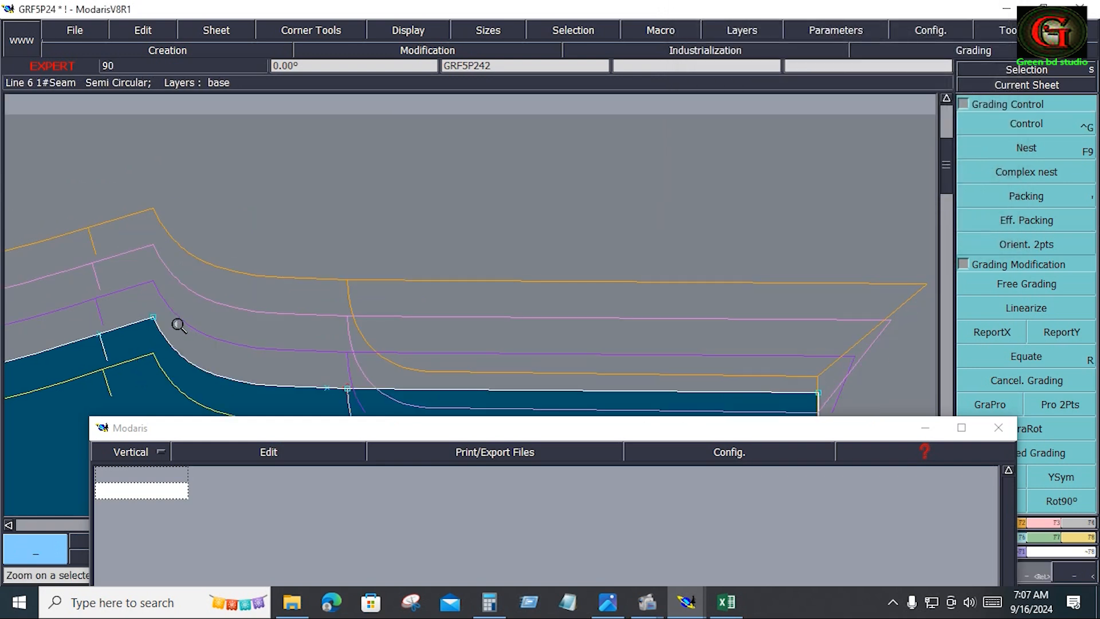
# Select the waistline and pocket-top points and copy the fly-side waist corner's X grading to them with ReportX.
pyautogui.press('Home')
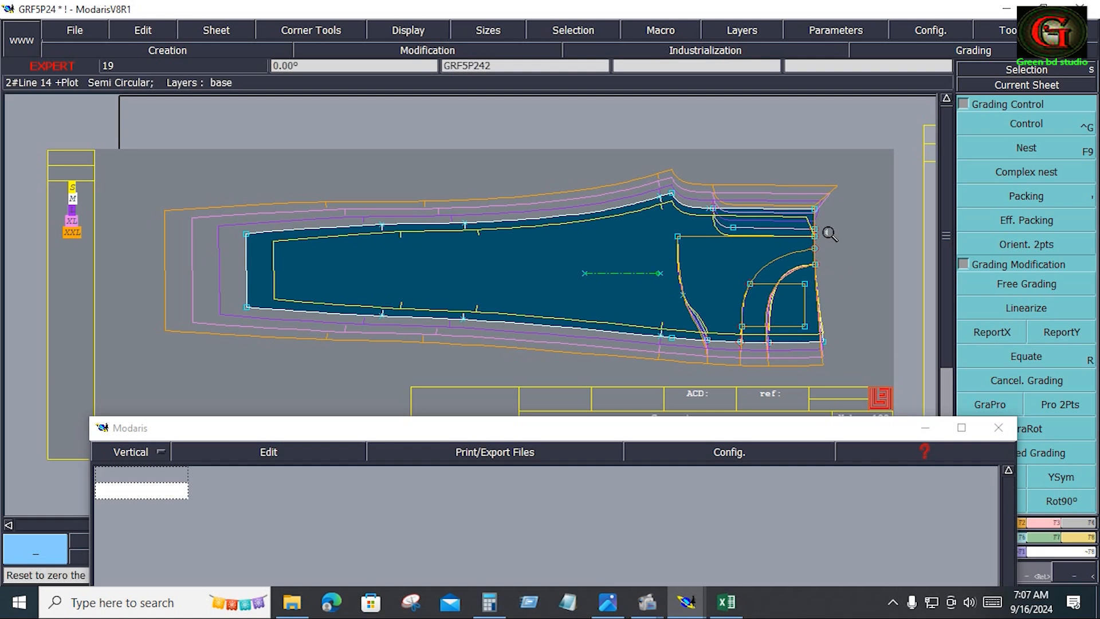
pyautogui.moveTo(770, 165); pyautogui.dragTo(877, 370)
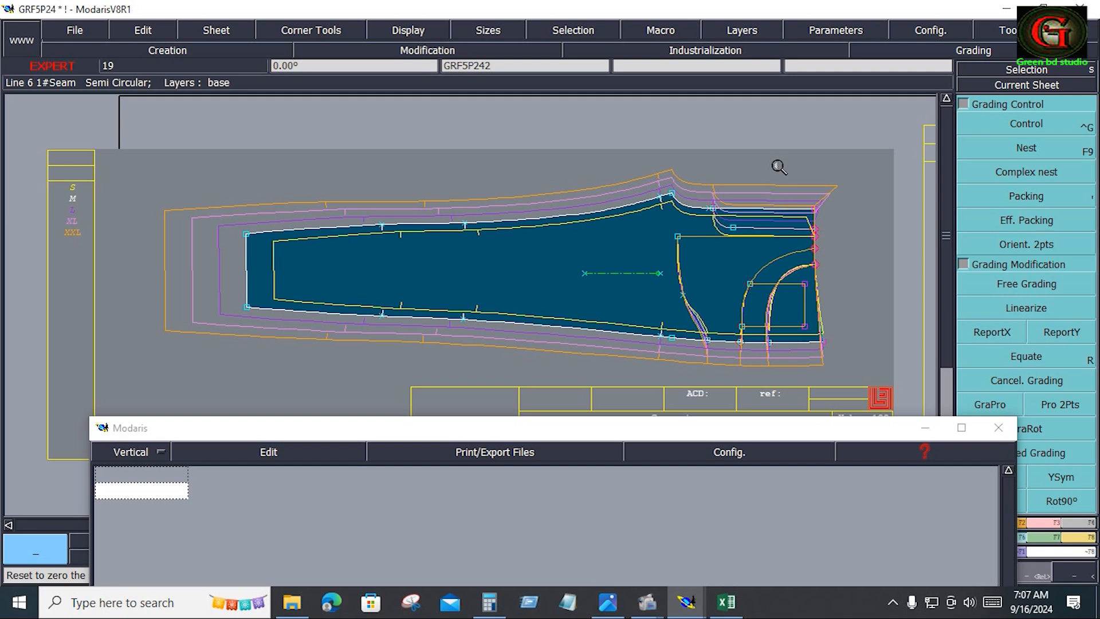
pyautogui.moveTo(783, 170); pyautogui.dragTo(875, 385)
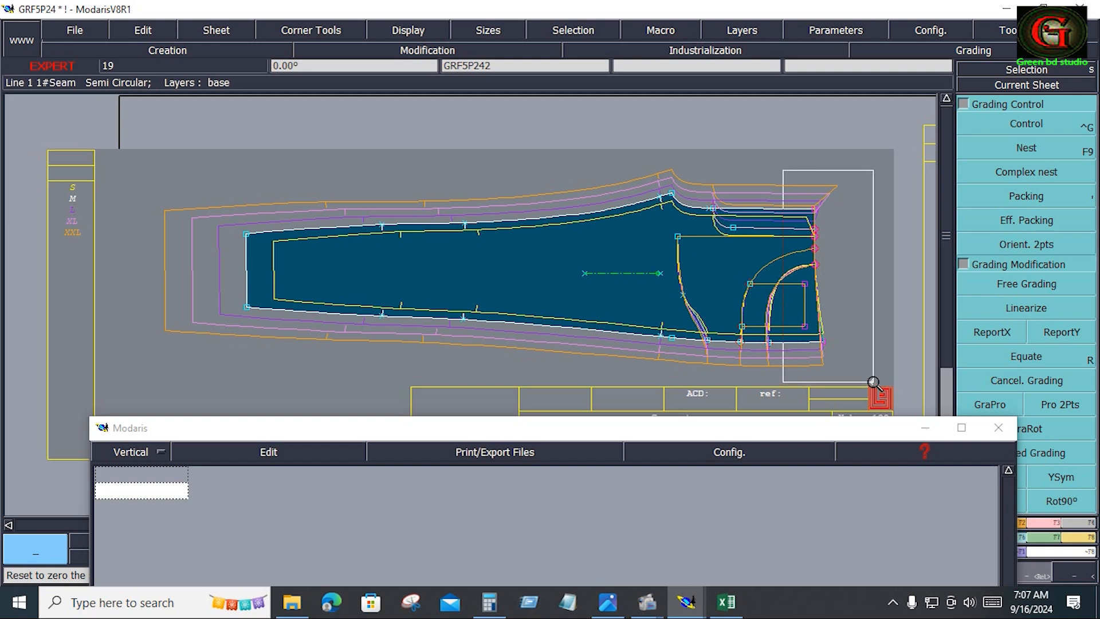
pyautogui.click(997, 335)
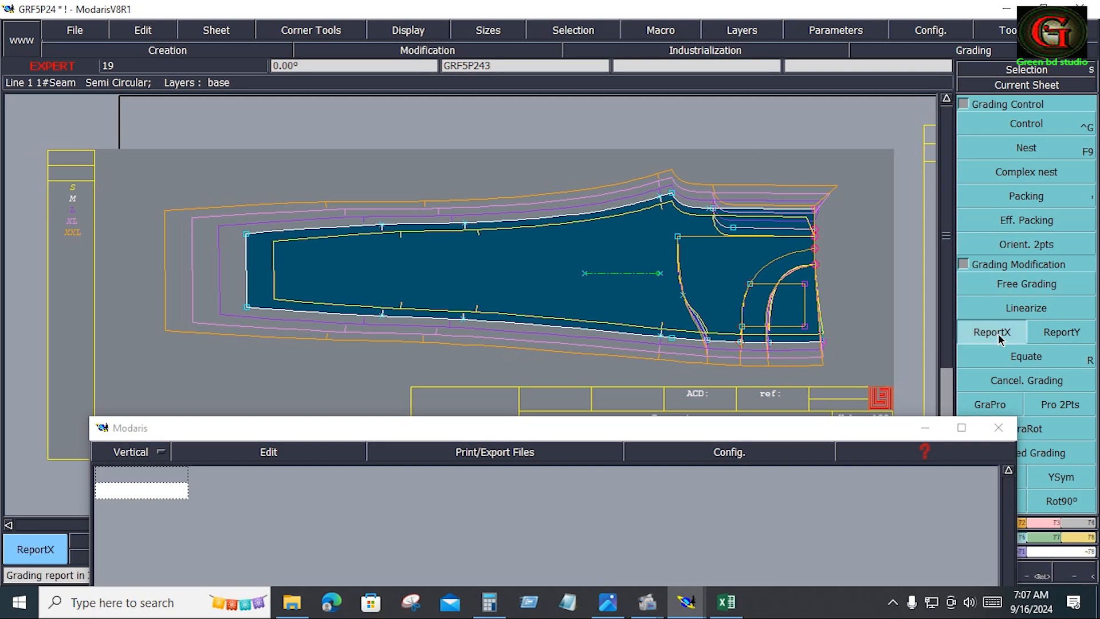
pyautogui.click(815, 214)
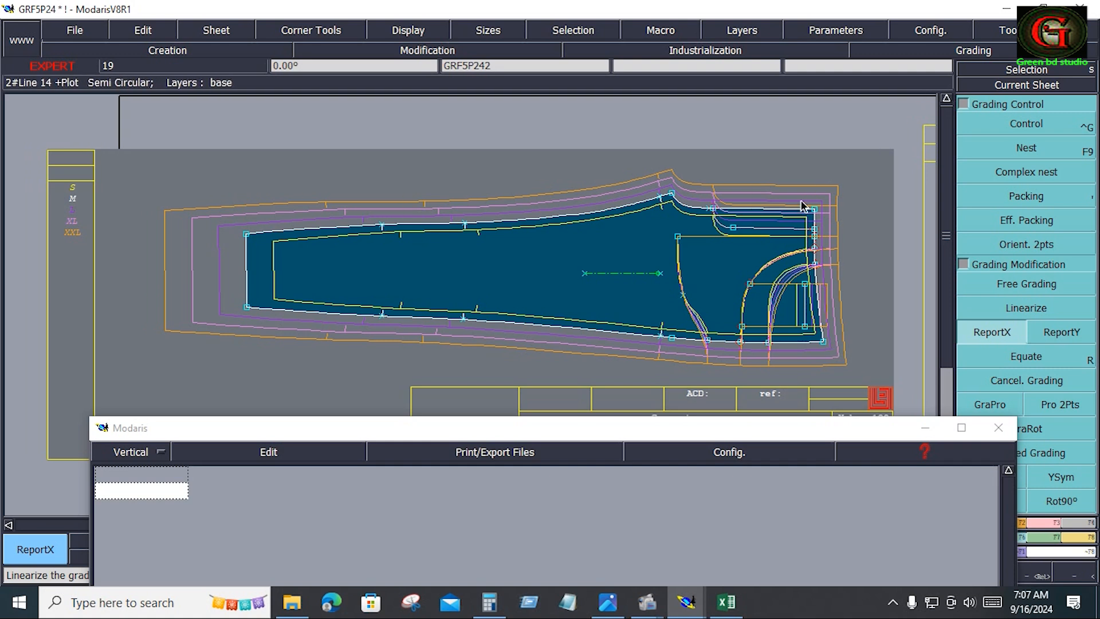
# Set ddx to 0.75 for all sizes at the front panel's side-seam waist corner and clear the point selection.
pyautogui.hotkey('ctrl', 'g')
pyautogui.click(832, 361)
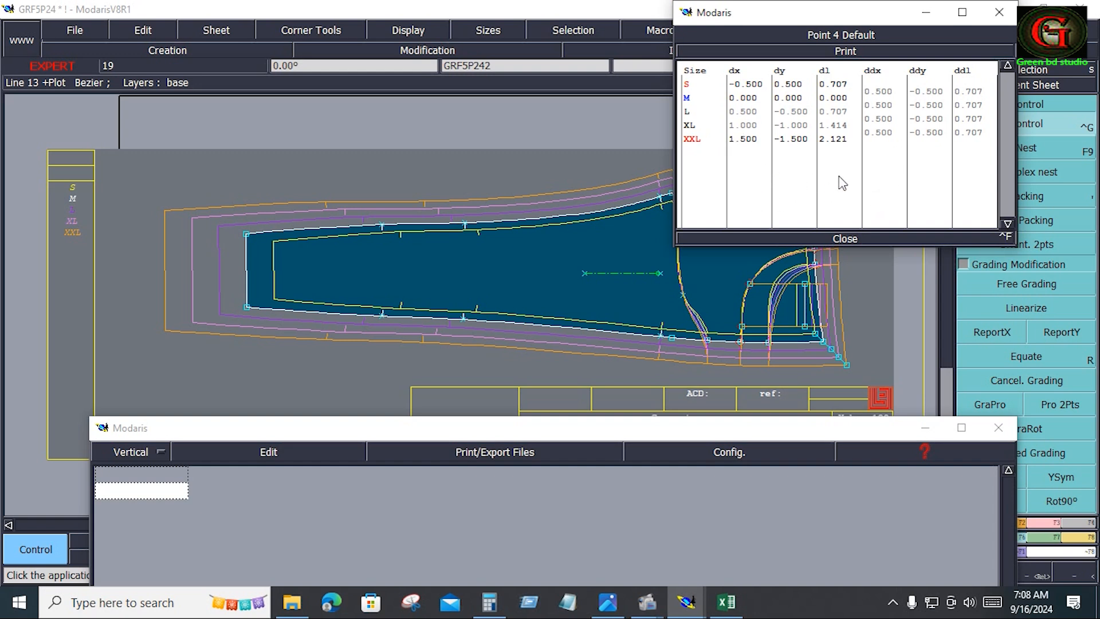
pyautogui.click(880, 91)
pyautogui.moveTo(880, 129); pyautogui.dragTo(882, 131)
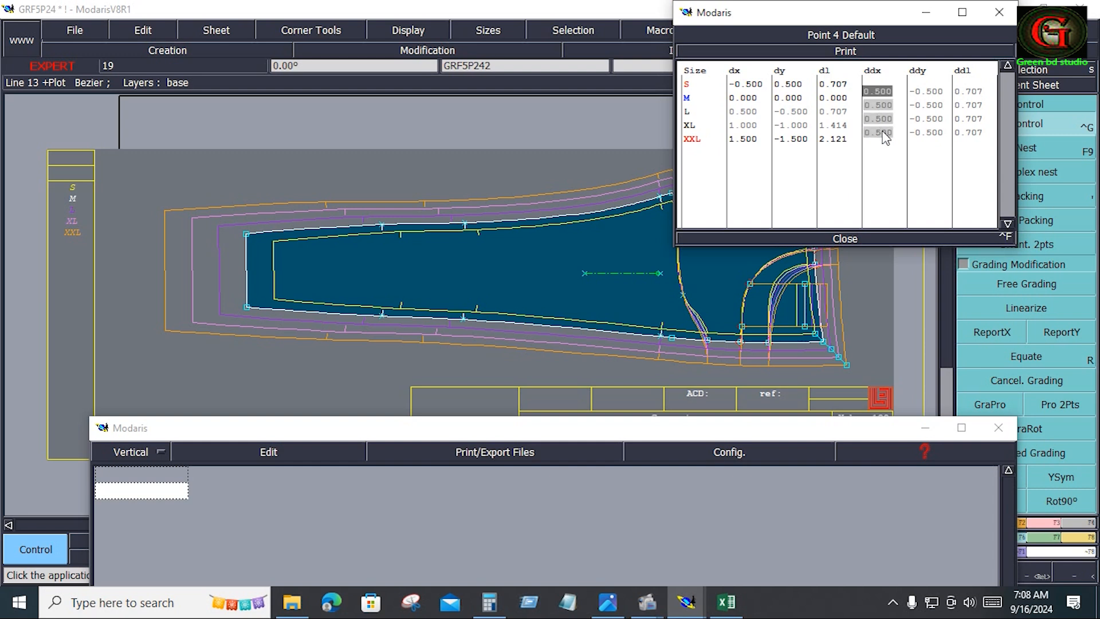
pyautogui.write('.75')
pyautogui.press('Return')
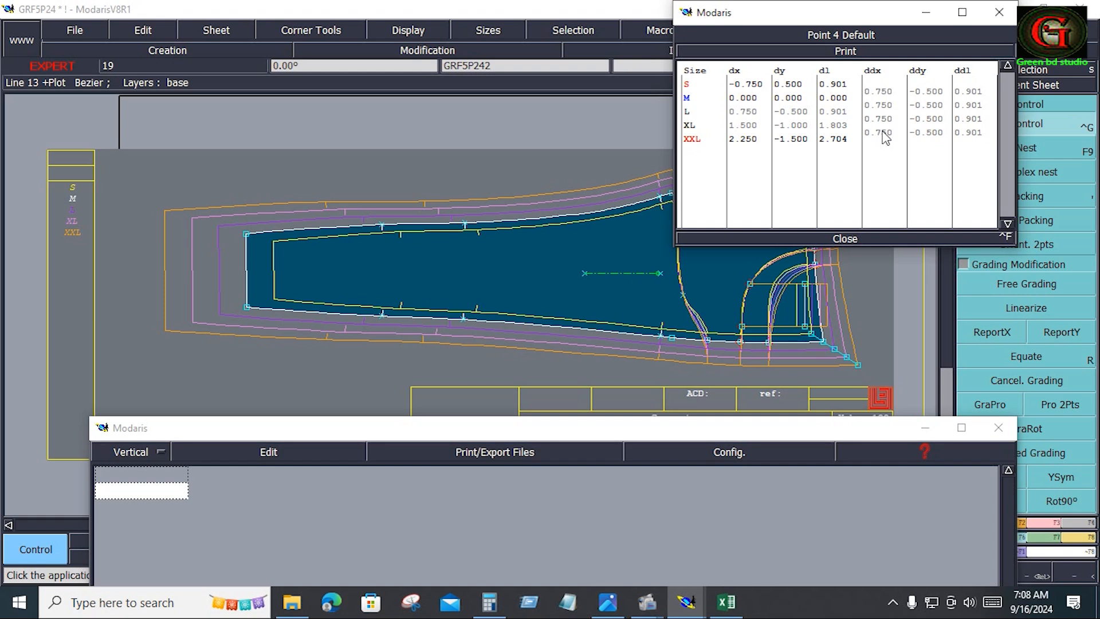
pyautogui.click(848, 238)
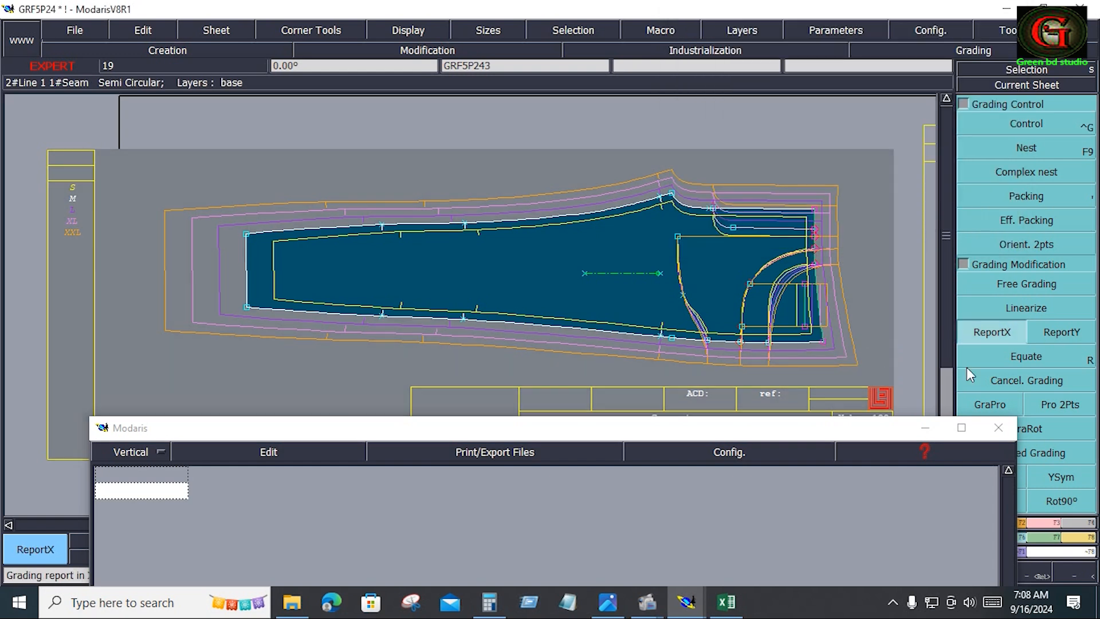
pyautogui.click(889, 303)
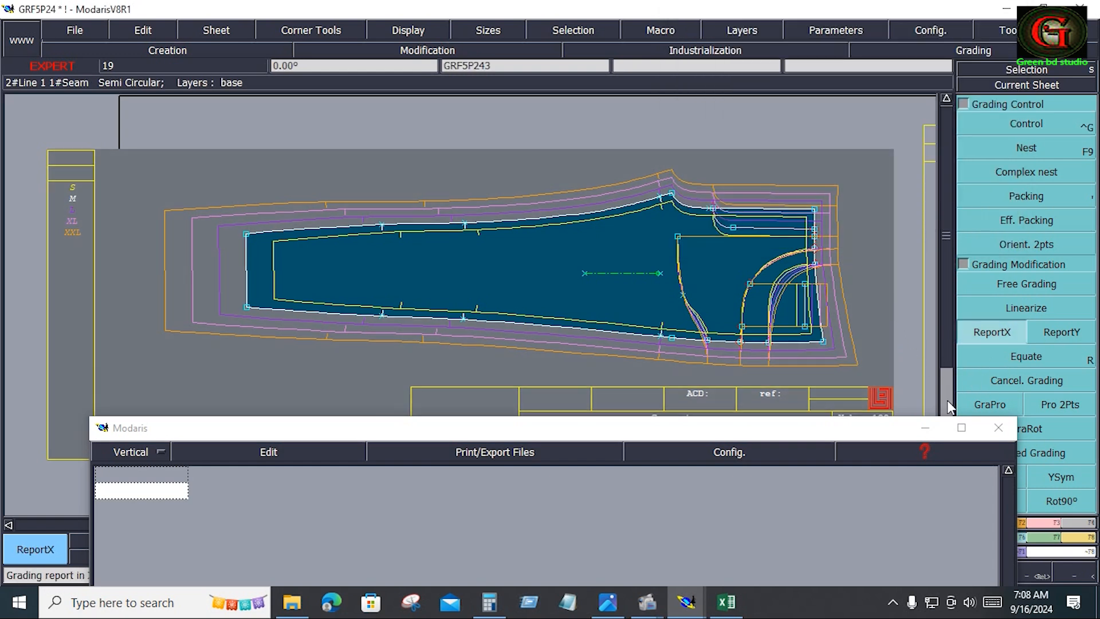
# Grade the front waistline proportionally with GraPro between the side-seam waist corner and the fly-side waist corner.
pyautogui.click(999, 408)
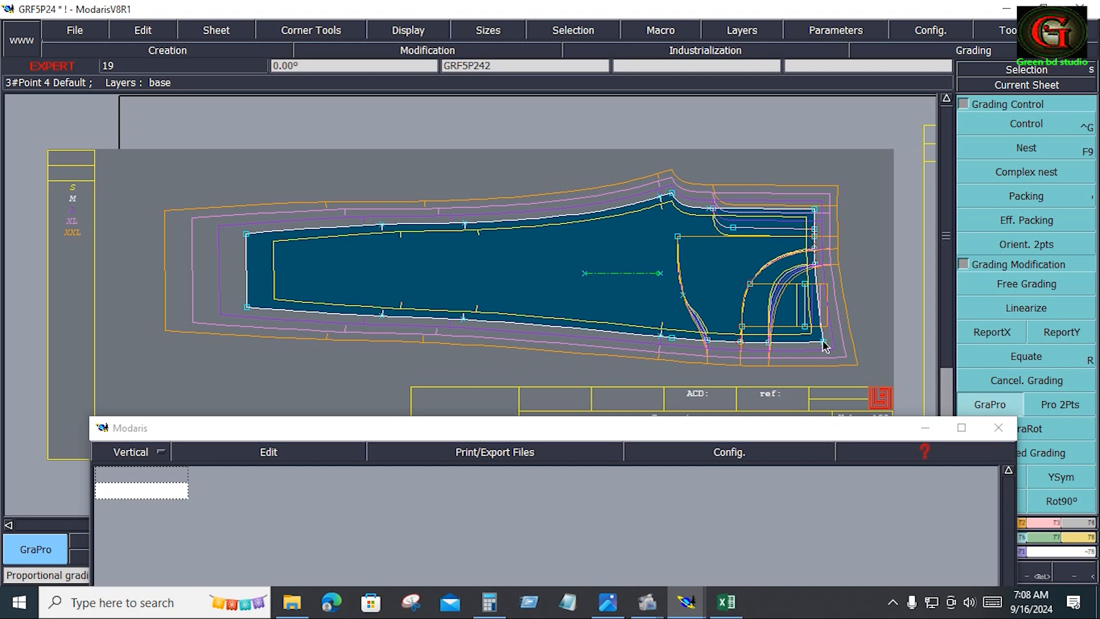
pyautogui.click(824, 342)
pyautogui.click(815, 210)
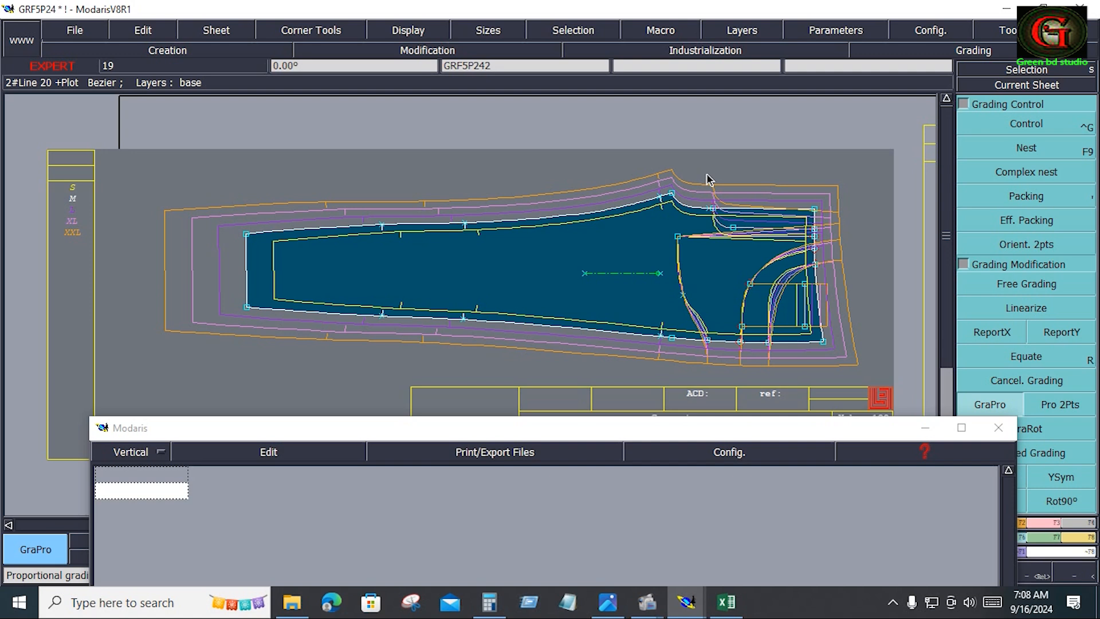
# Select the fly points and use ReportY to level the fly and pocket-bag lines' grading at the waistline, clearing the selection.
pyautogui.moveTo(709, 179); pyautogui.dragTo(836, 238)
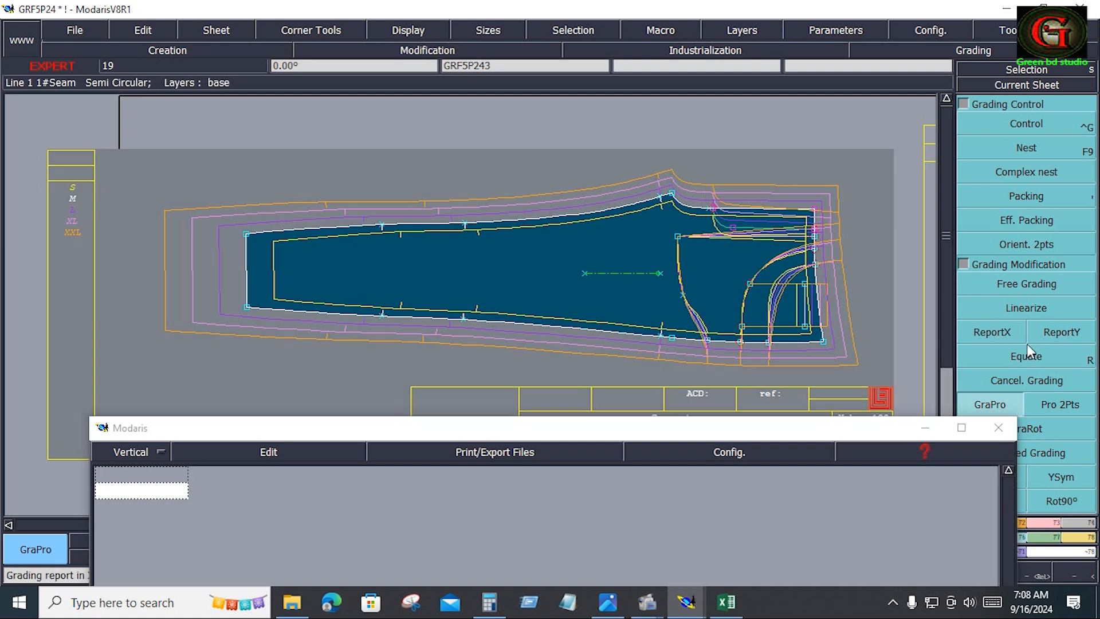
pyautogui.click(1061, 332)
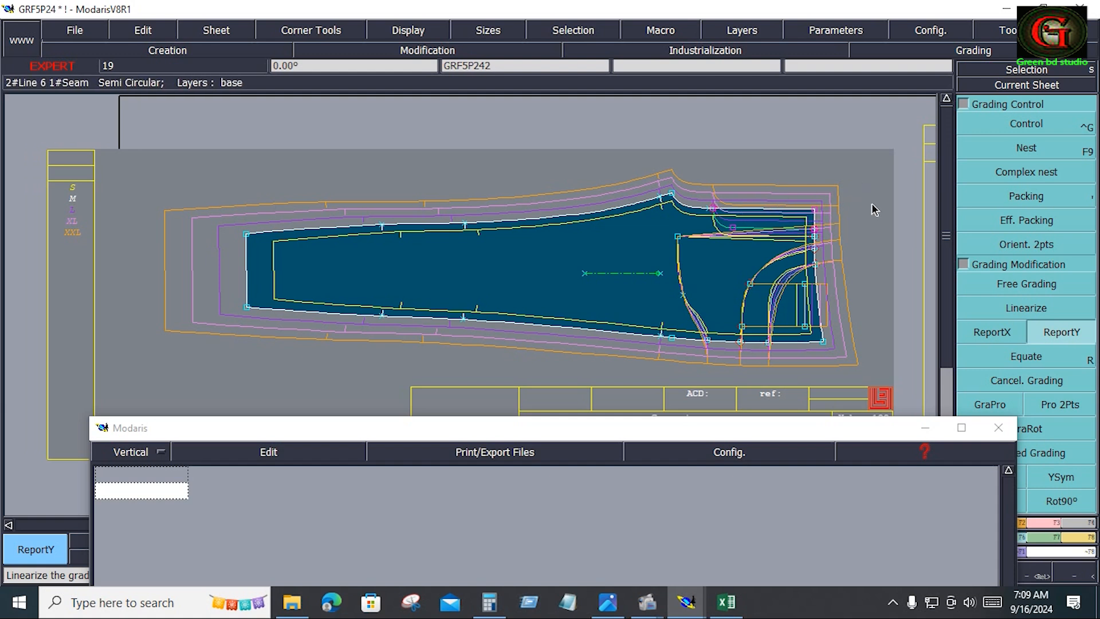
pyautogui.click(872, 287)
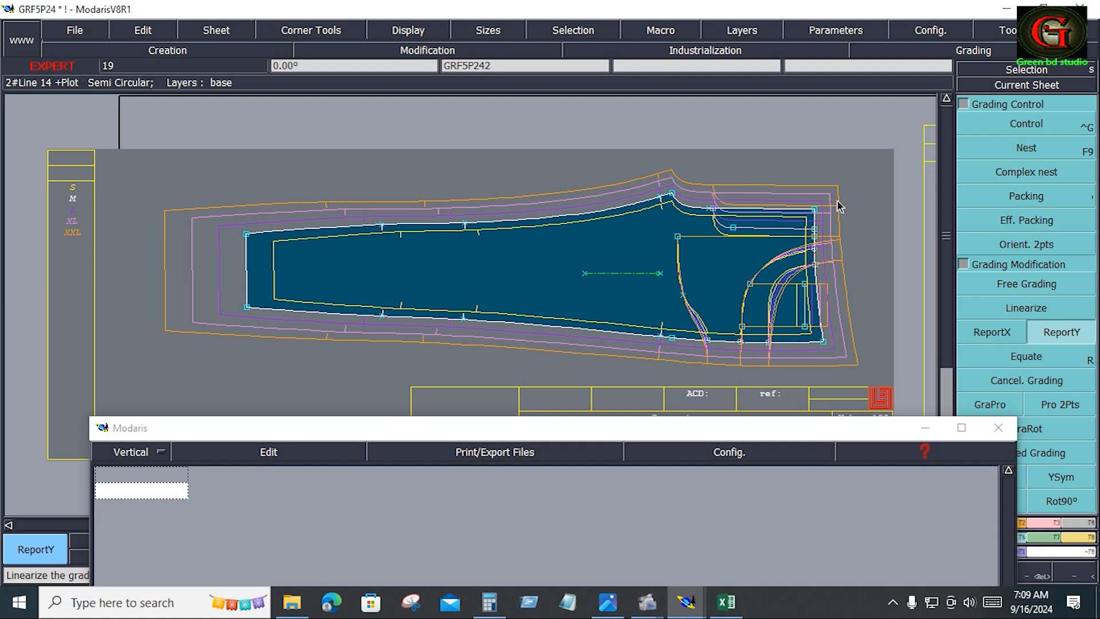
# Measure the front rise curve between the fly-side waist corner and the crotch point for all sizes S to XXL.
pyautogui.click(1082, 543)
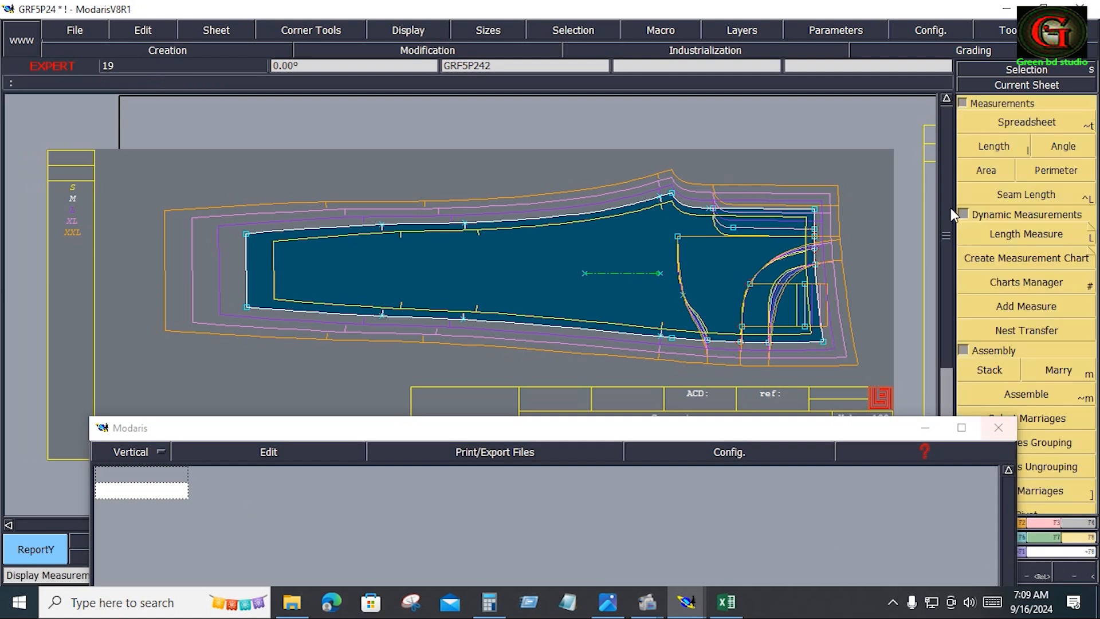
pyautogui.click(1006, 151)
pyautogui.moveTo(28, 147); pyautogui.dragTo(103, 256)
pyautogui.click(814, 209)
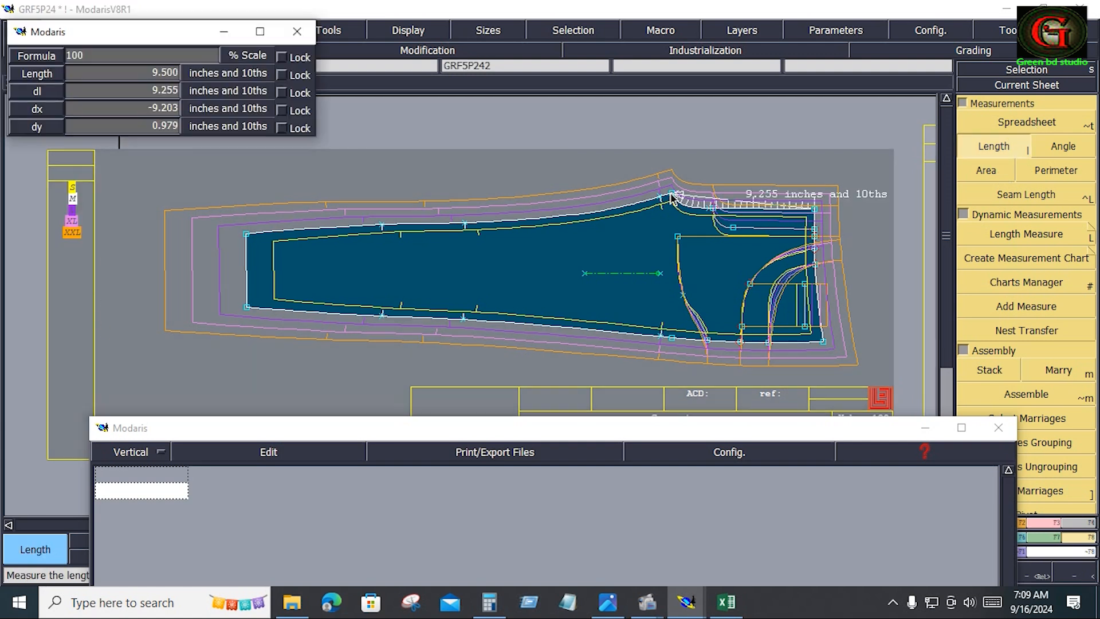
pyautogui.click(672, 195)
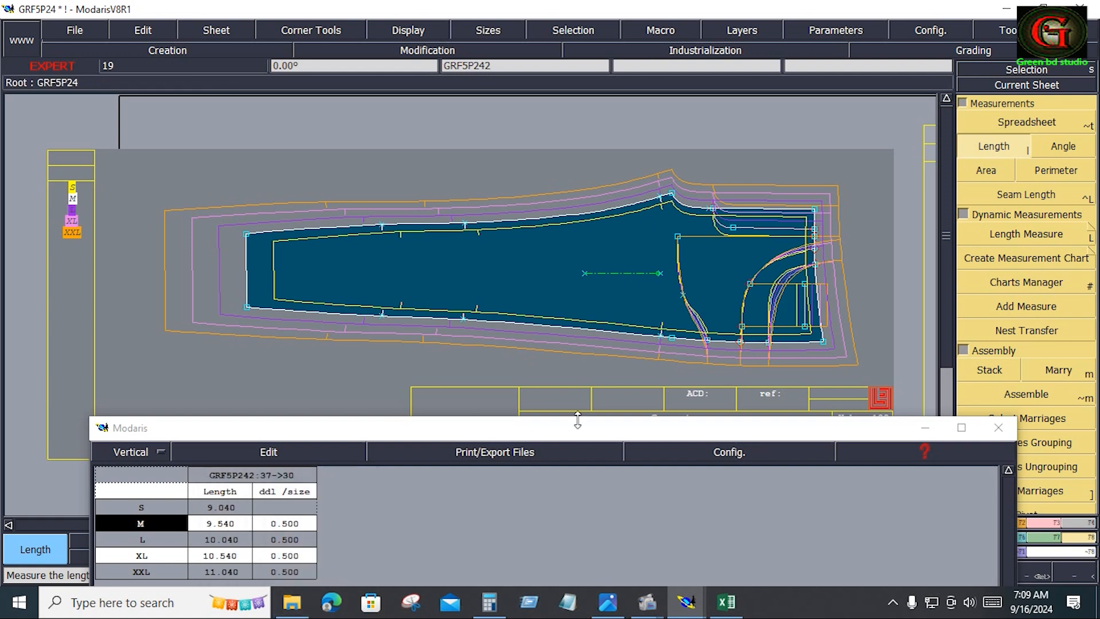
# Save the model over the existing GRF5P24.mdl file, continuing past the anomaly warnings.
pyautogui.click(88, 31)
pyautogui.click(84, 98)
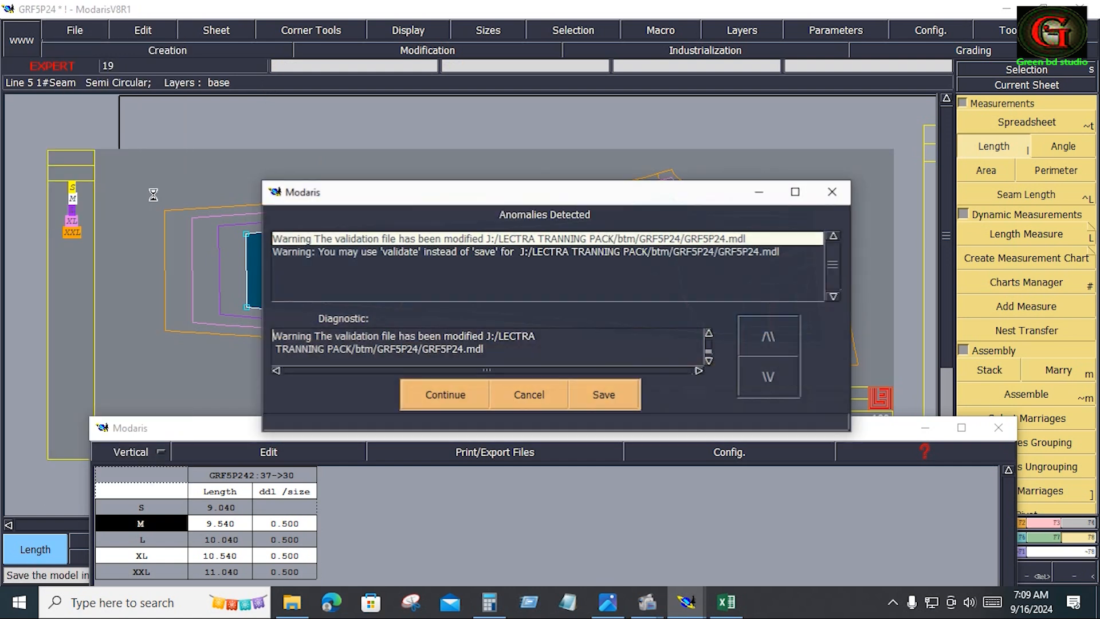
pyautogui.click(445, 396)
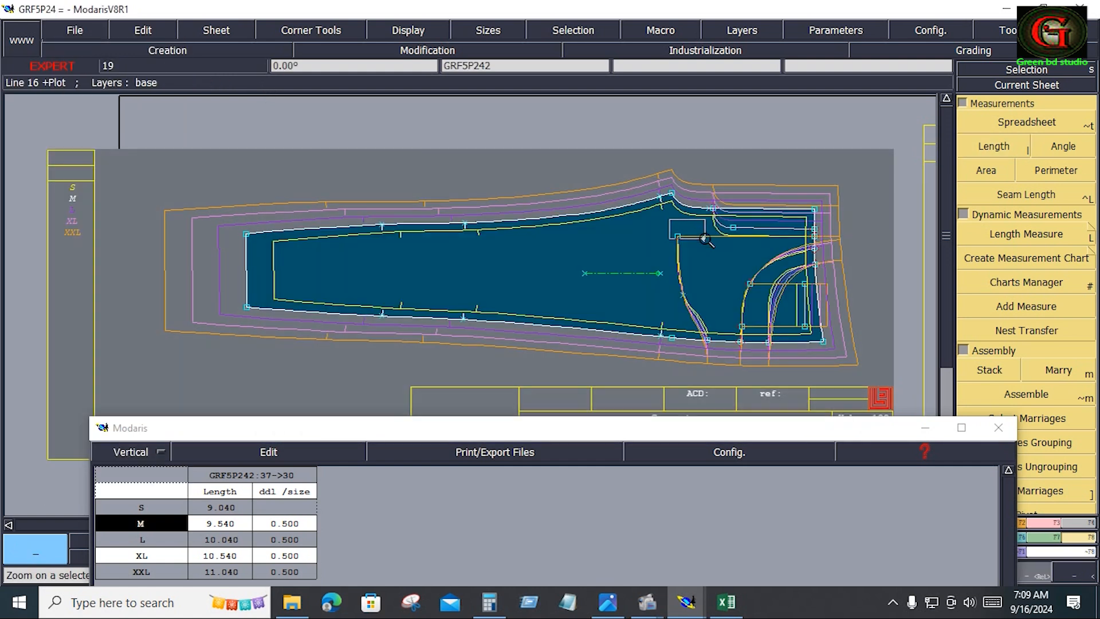
pyautogui.moveTo(820, 349); pyautogui.dragTo(839, 369)
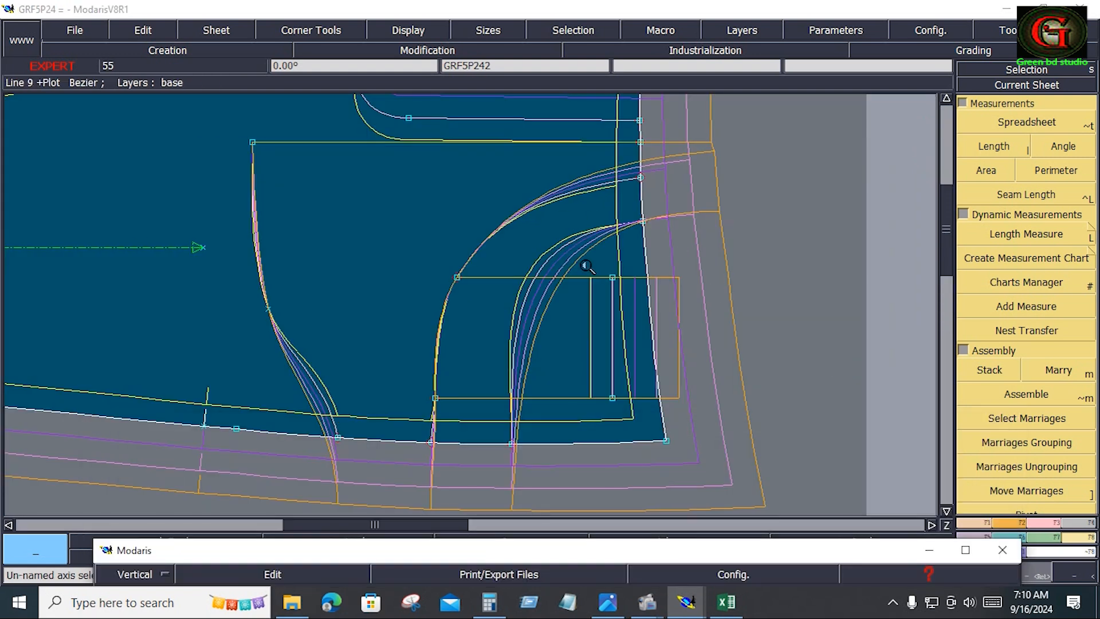
pyautogui.click(587, 267)
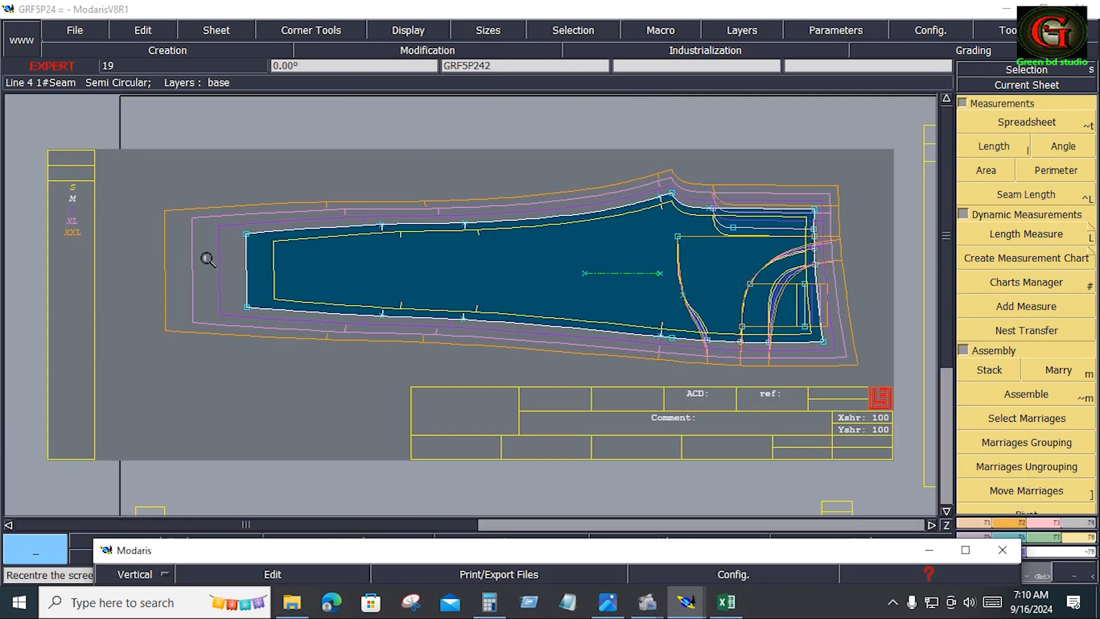
pyautogui.click(93, 35)
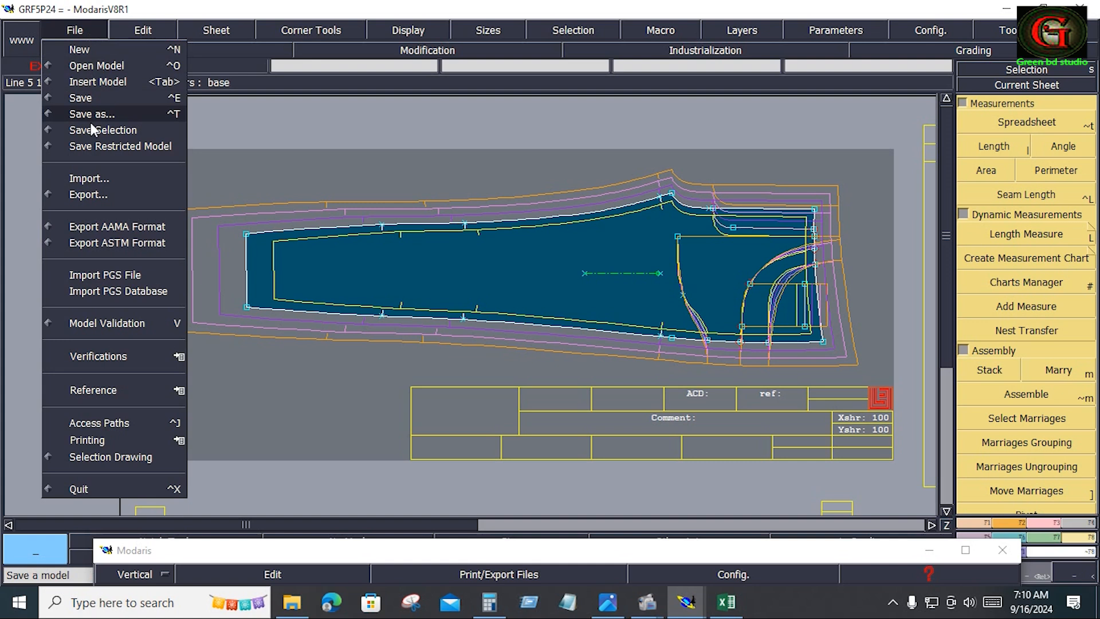
pyautogui.click(93, 98)
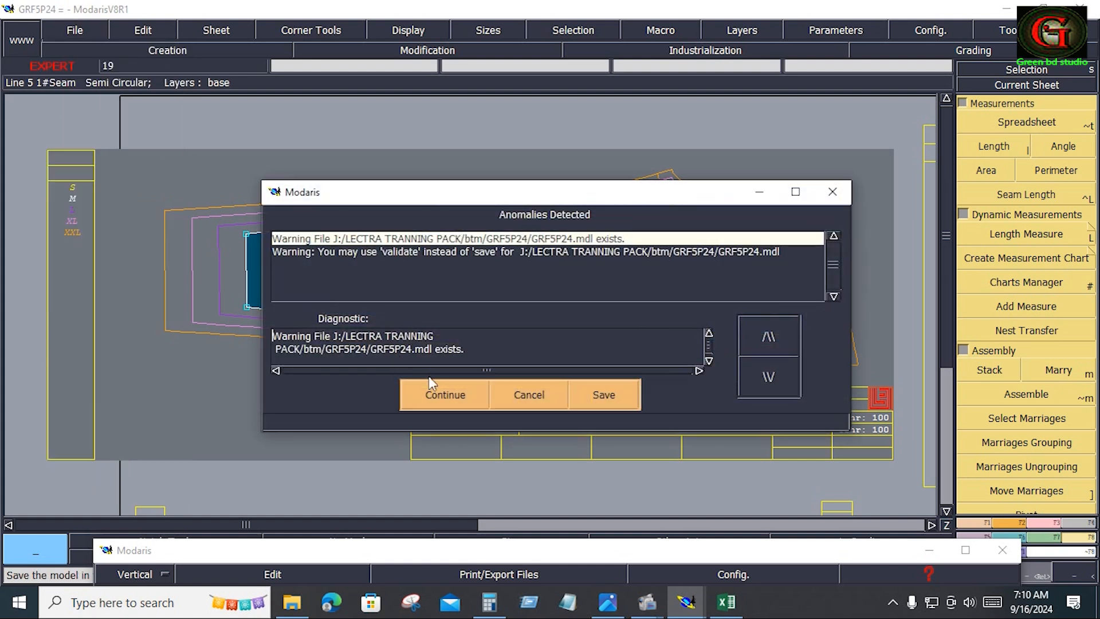
pyautogui.click(447, 395)
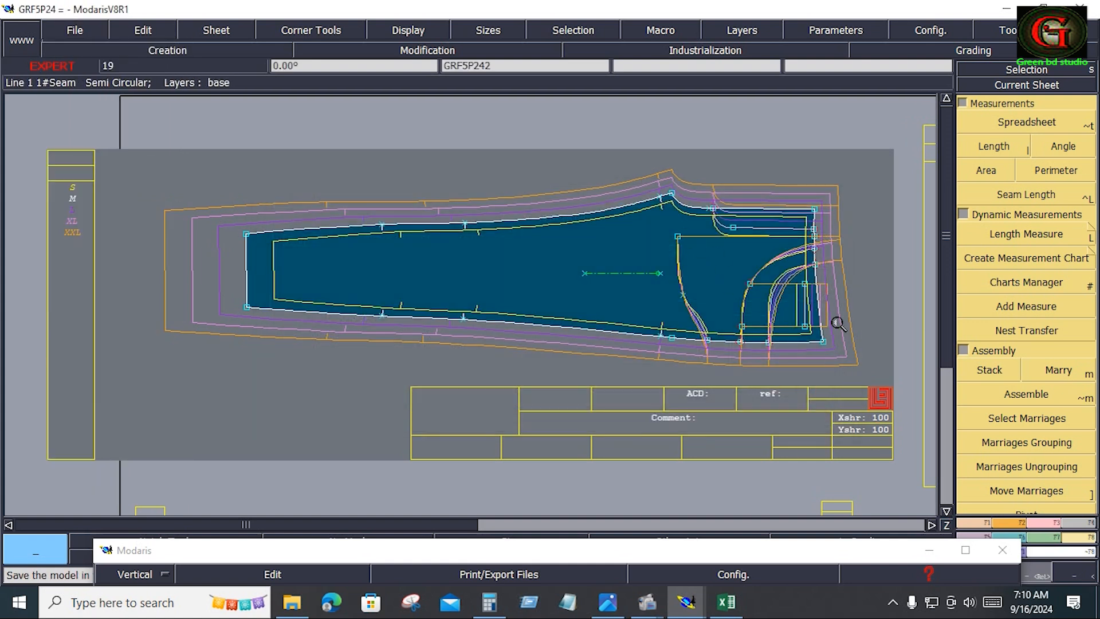
# Switch to Excel to check the FRONT POCKET WIDTH TOP and FRONT POCKET HEIGHT SIDE rows, and return to Modaris.
pyautogui.moveTo(654, 223); pyautogui.dragTo(871, 378)
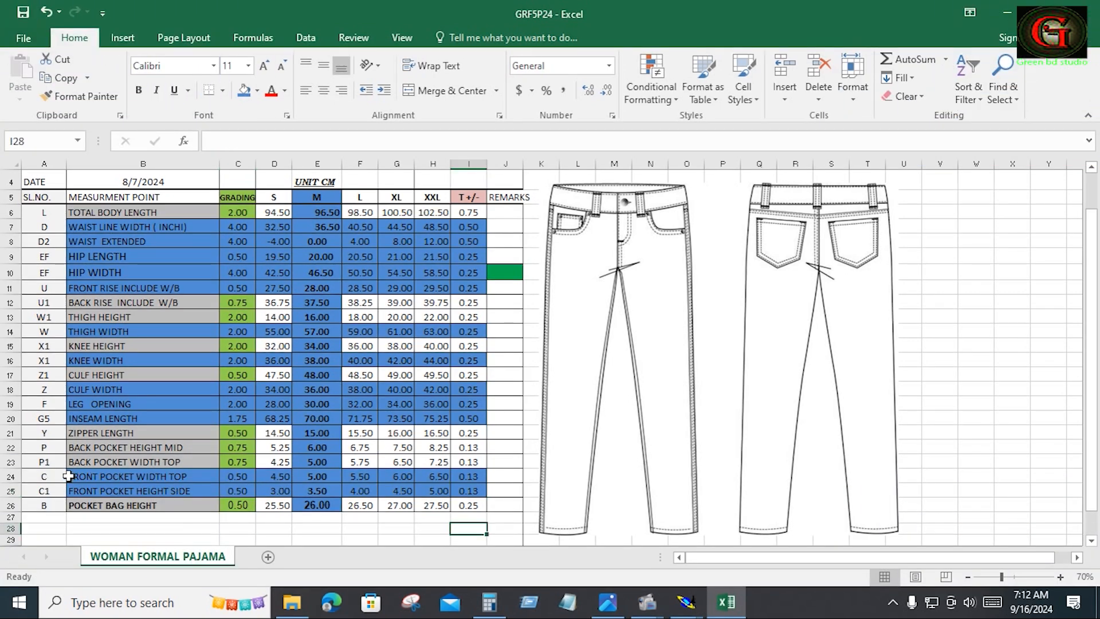
pyautogui.moveTo(68, 476); pyautogui.dragTo(462, 485)
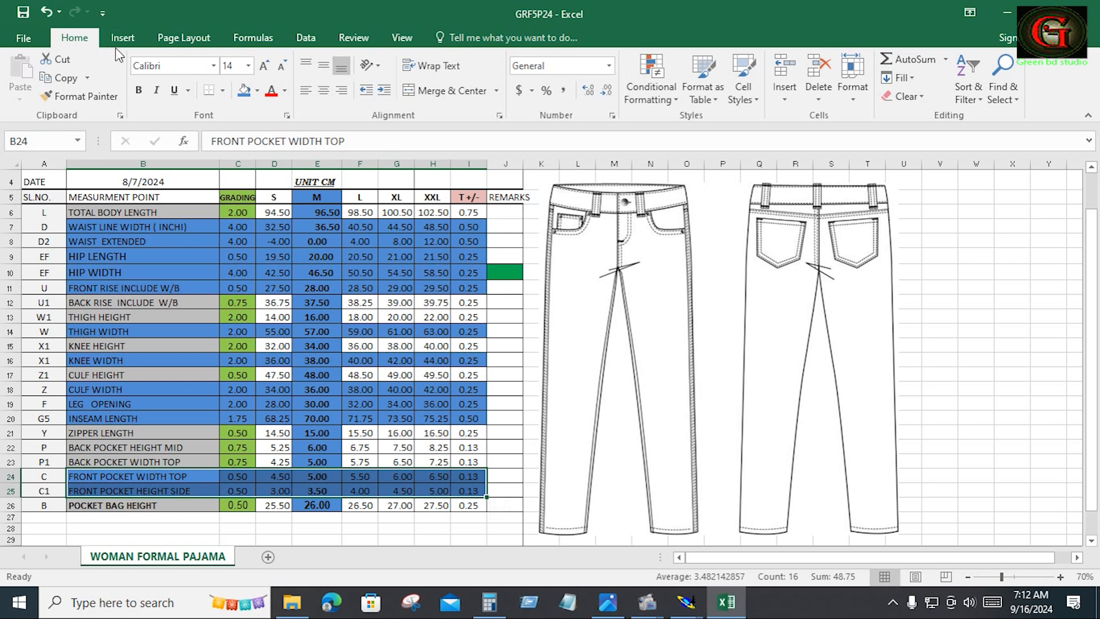
pyautogui.hotkey('alt', 'Tab')
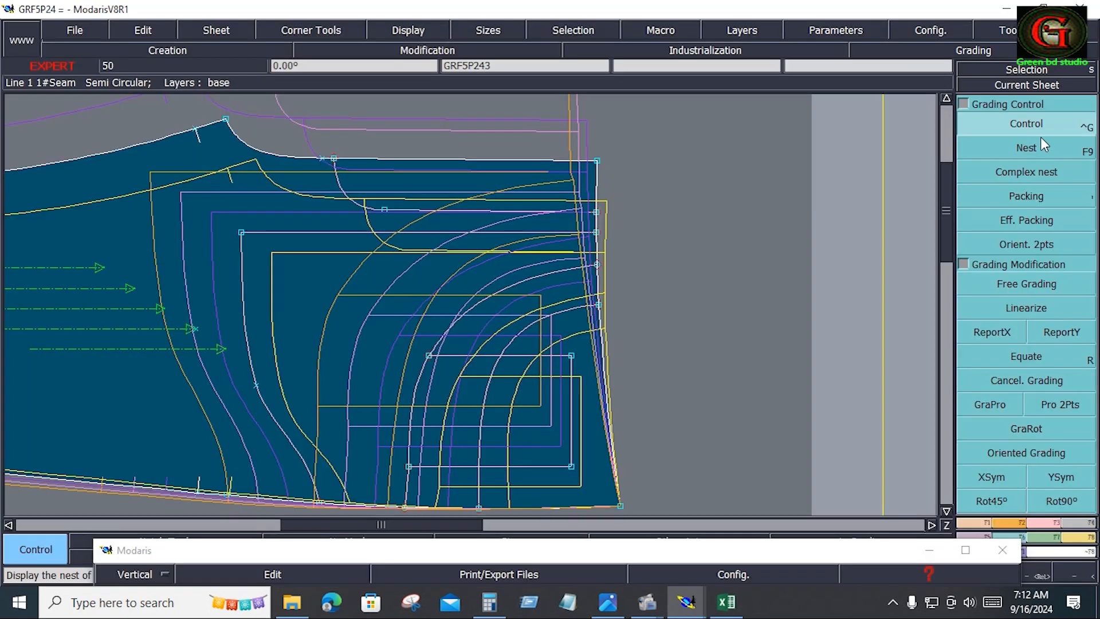
# Change the ddy grading for all sizes at the front pocket opening's waistline point.
pyautogui.click(601, 310)
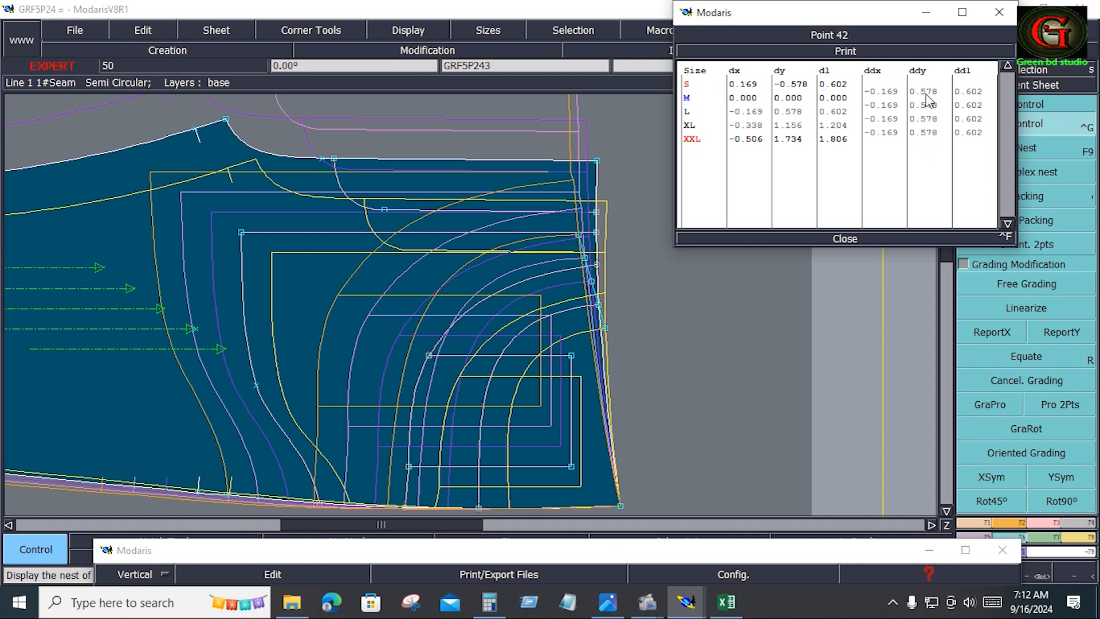
pyautogui.moveTo(925, 93); pyautogui.dragTo(929, 132)
pyautogui.click(927, 127)
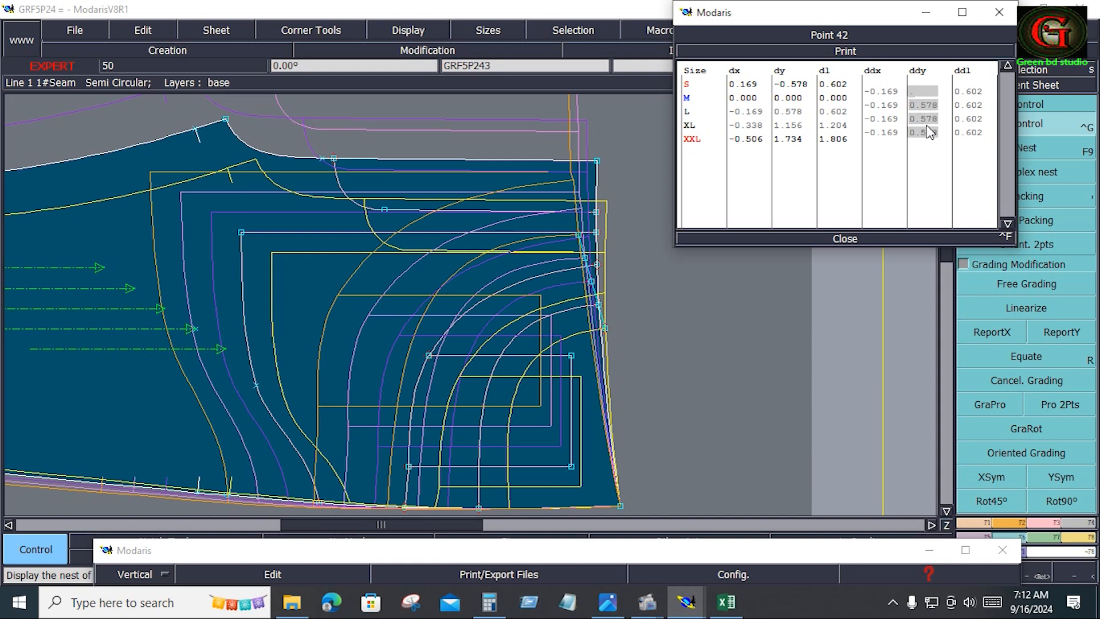
pyautogui.press('Return')
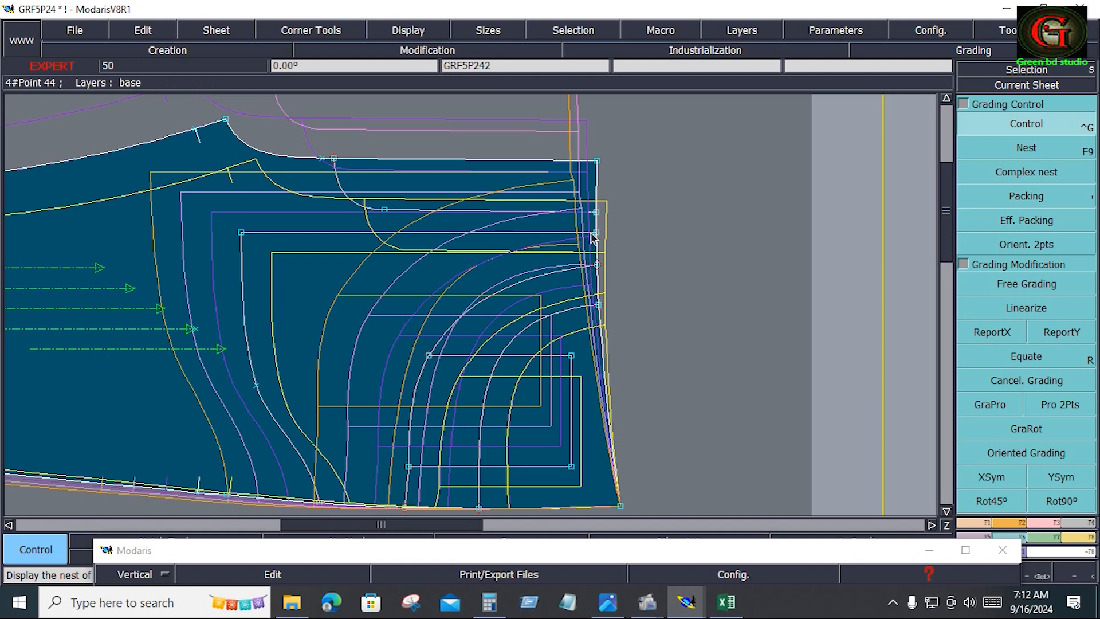
# Copy the Y grading of the pocket opening's waistline point to the pocket facing's waistline point with ReportY.
pyautogui.moveTo(579, 225); pyautogui.dragTo(613, 283)
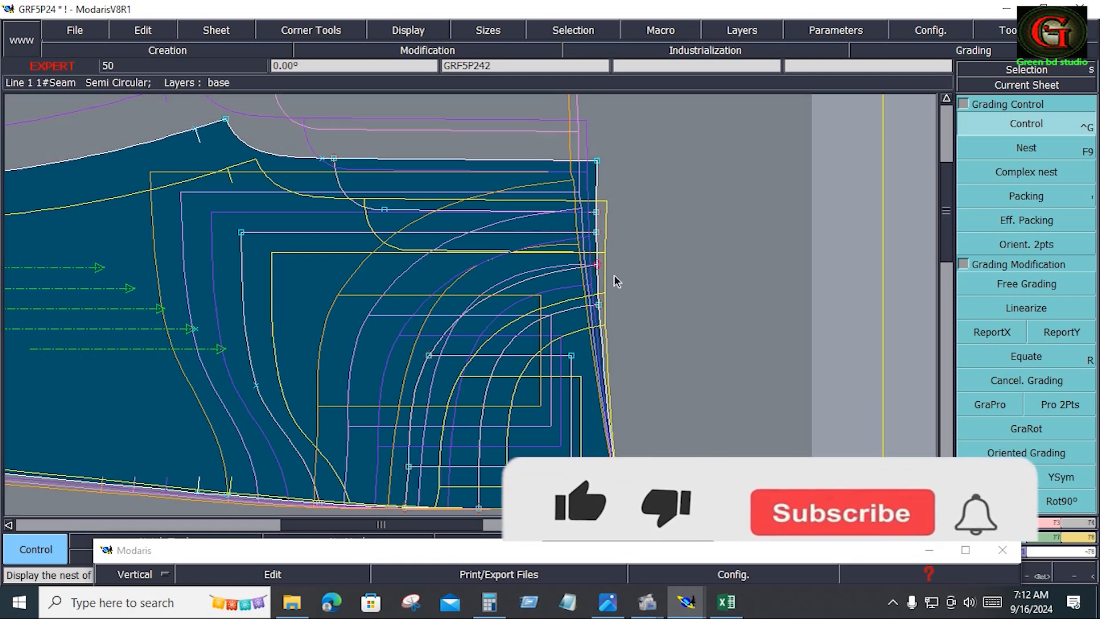
pyautogui.click(657, 285)
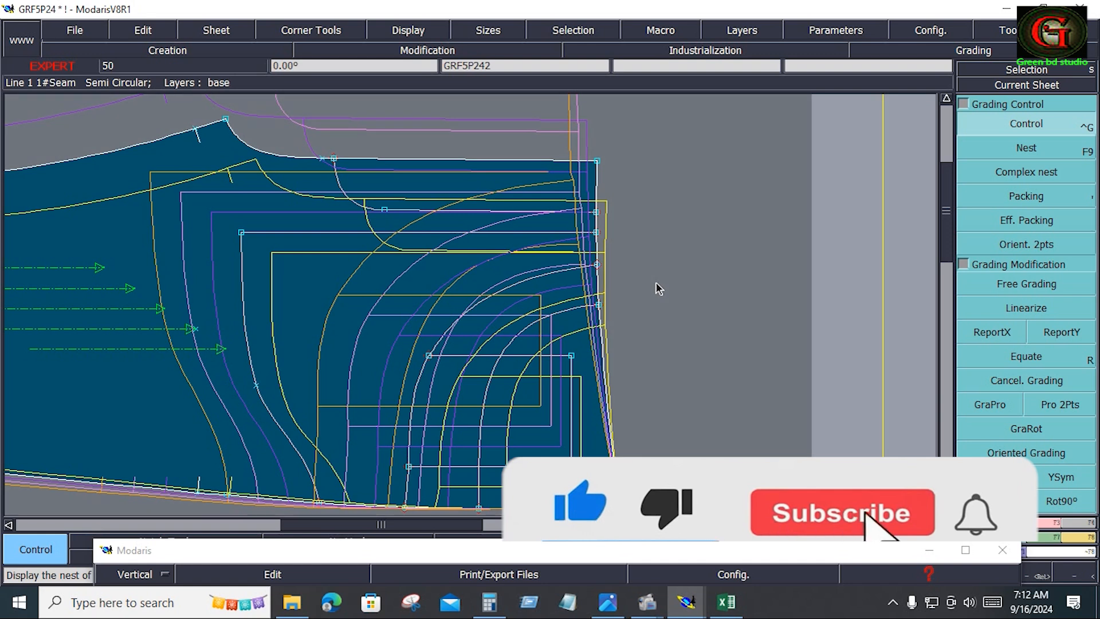
pyautogui.press('F9')
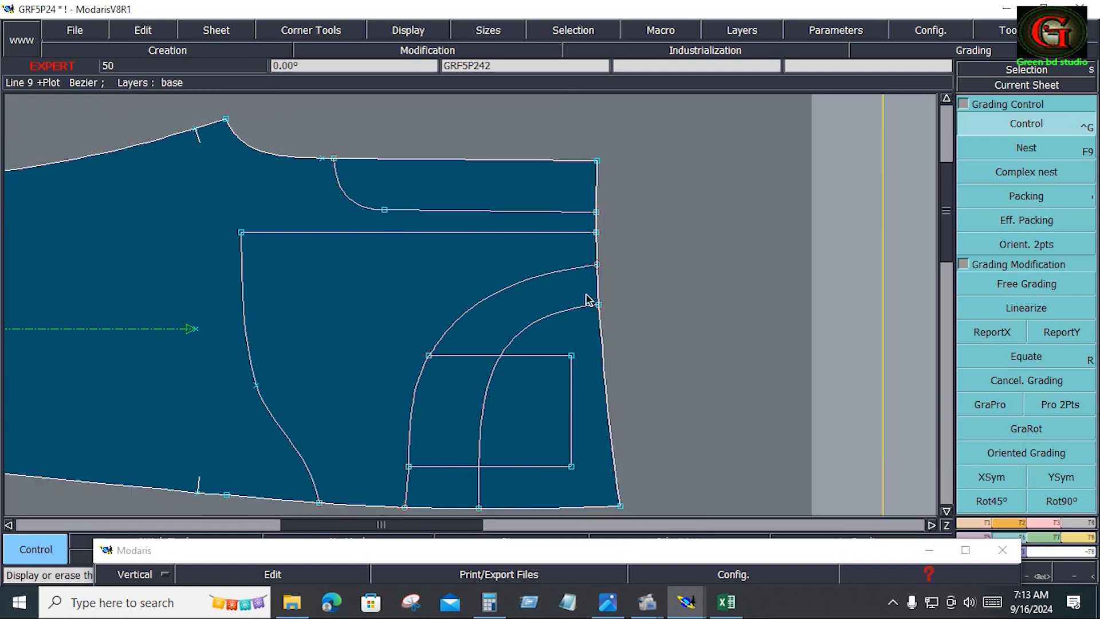
pyautogui.click(596, 265)
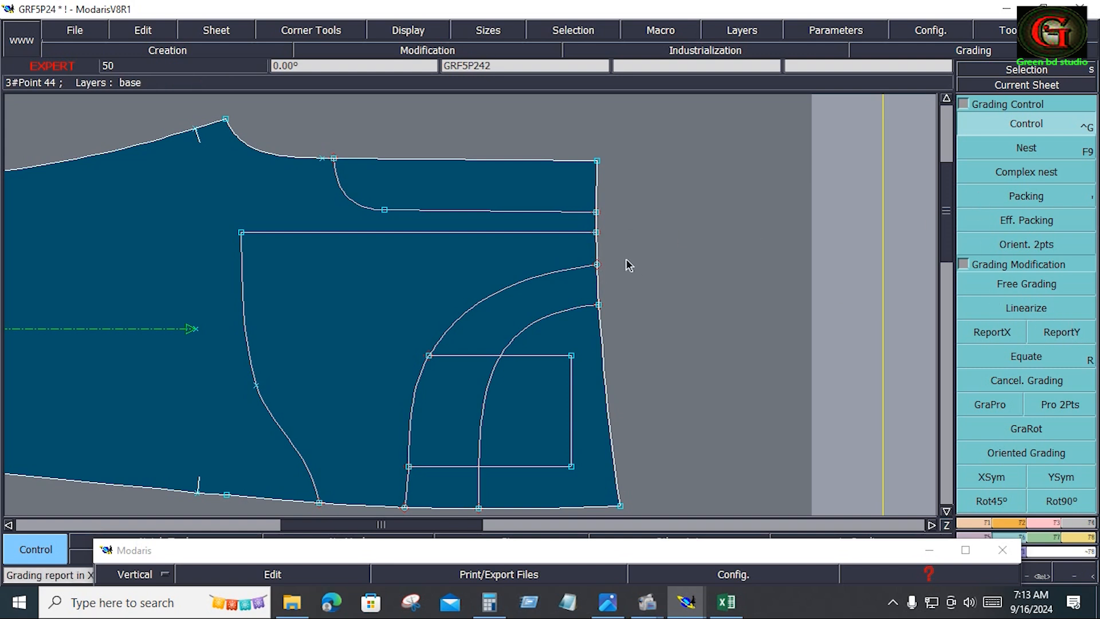
pyautogui.press('F9')
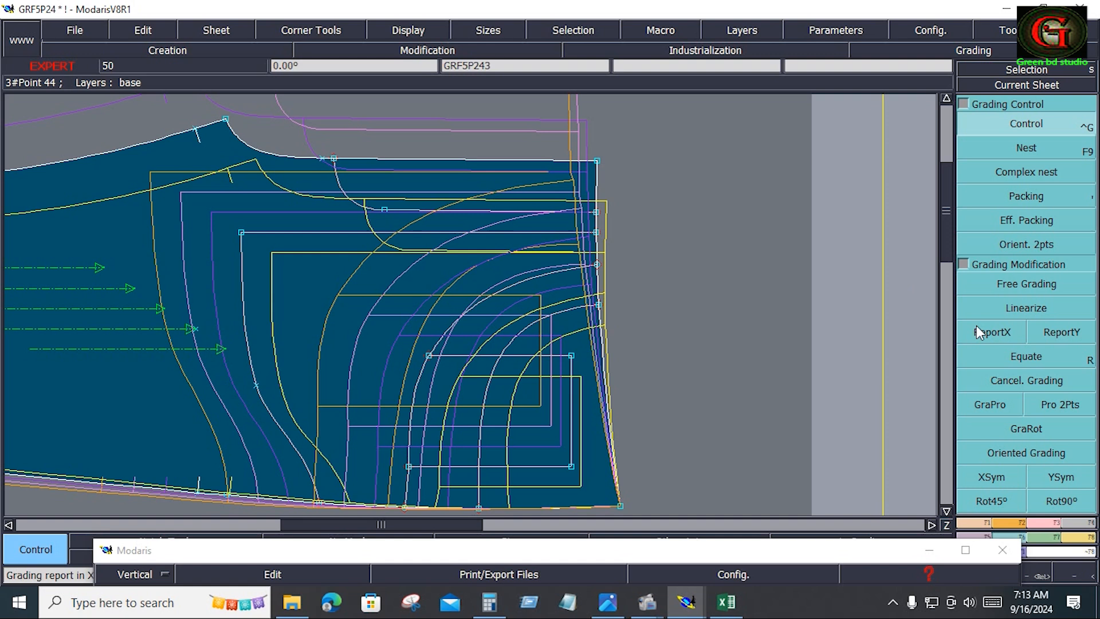
pyautogui.click(1063, 334)
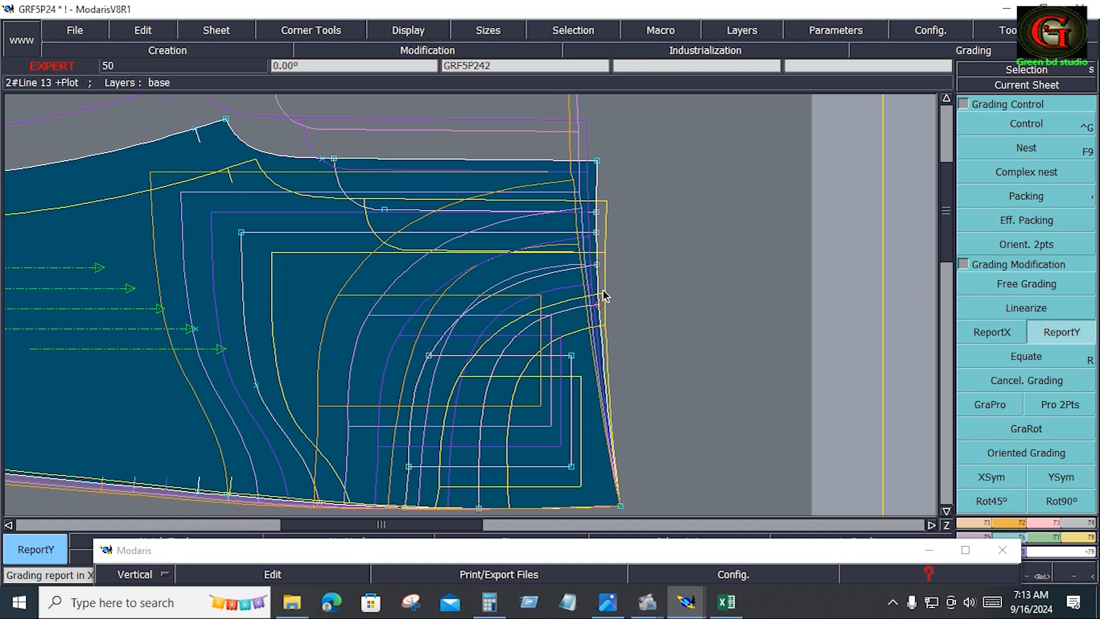
pyautogui.click(597, 264)
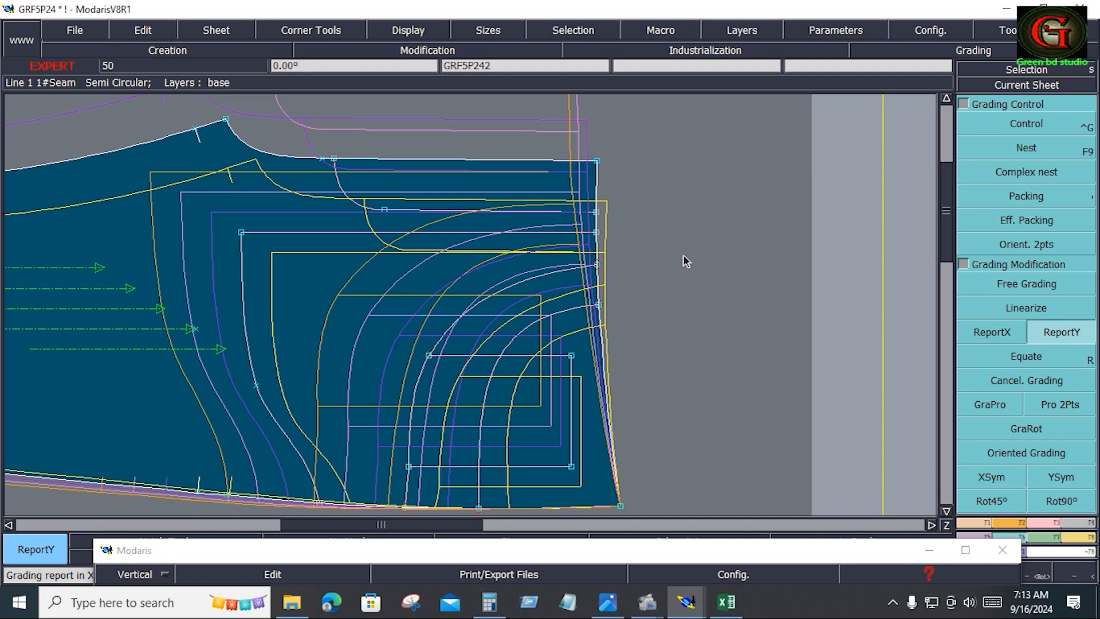
# Set ddy to 0.75 for the S–M and M–L intervals at the pocket bag's waistline point.
pyautogui.press('Home')
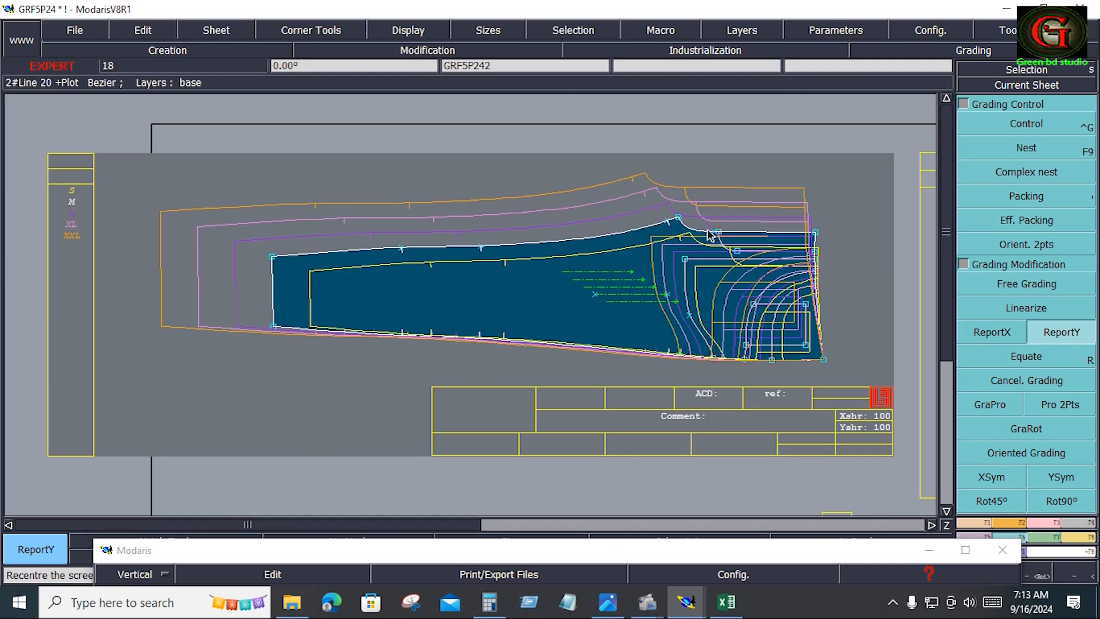
pyautogui.press('Return')
pyautogui.moveTo(653, 193); pyautogui.dragTo(837, 299)
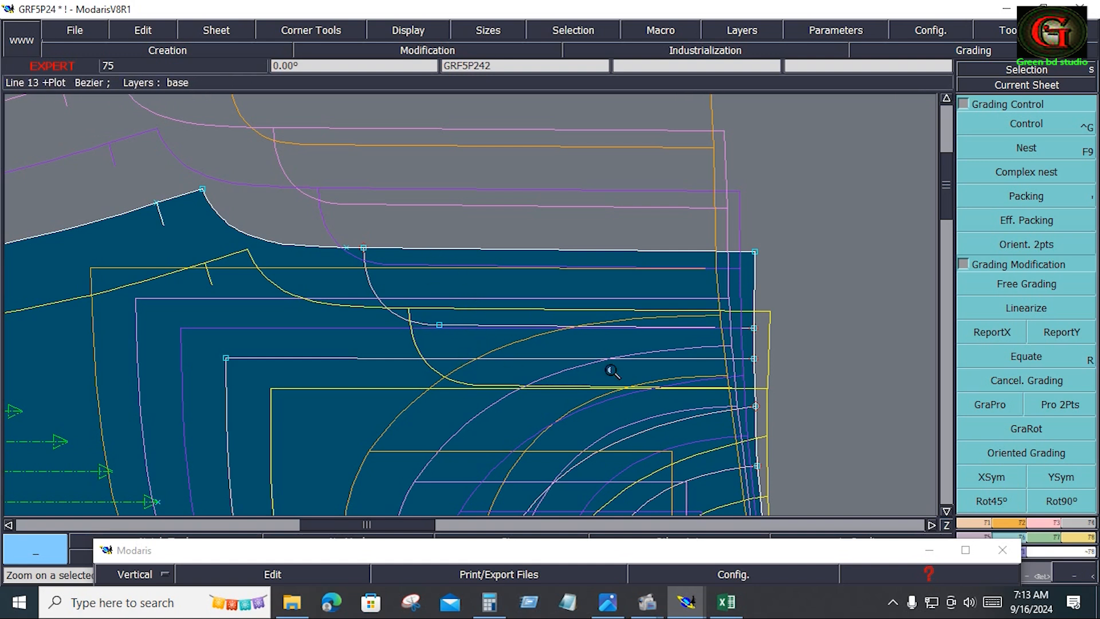
pyautogui.click(1032, 122)
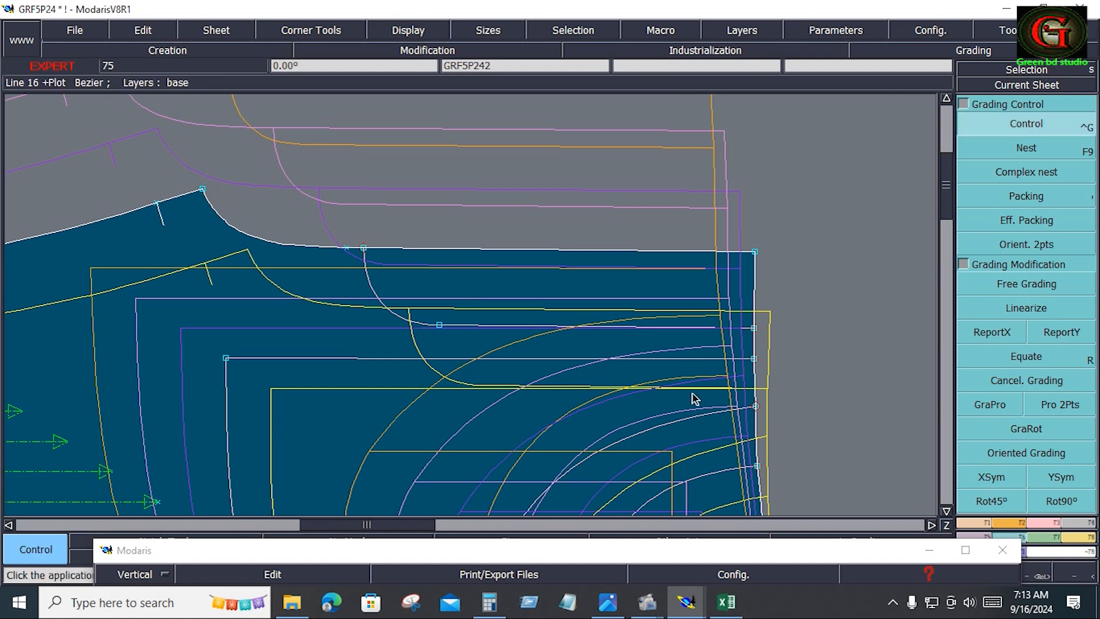
pyautogui.click(754, 359)
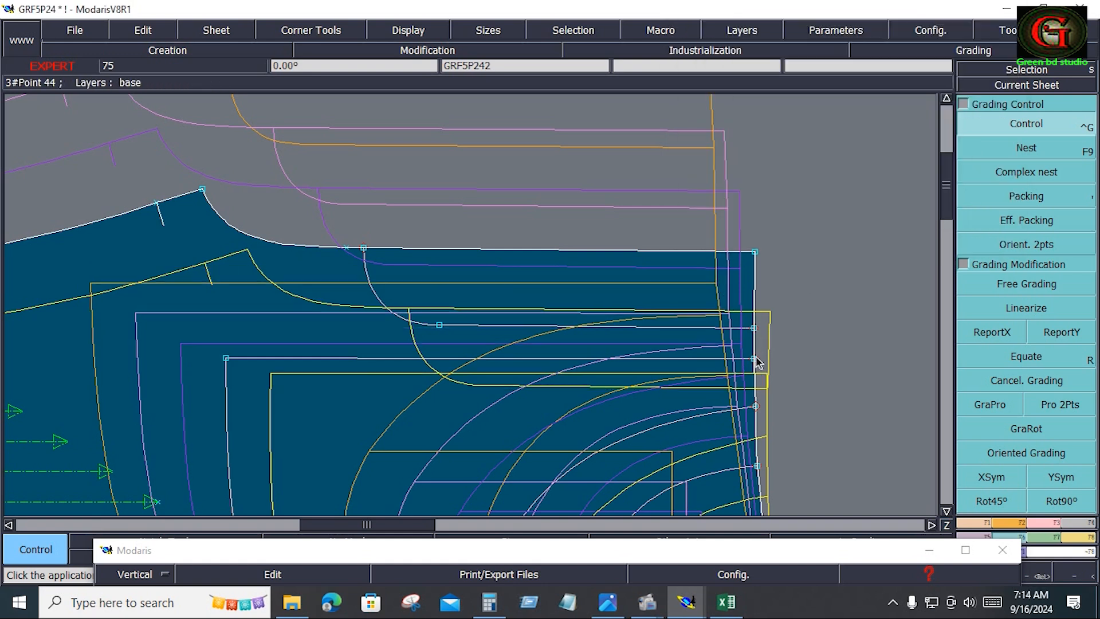
pyautogui.click(755, 359)
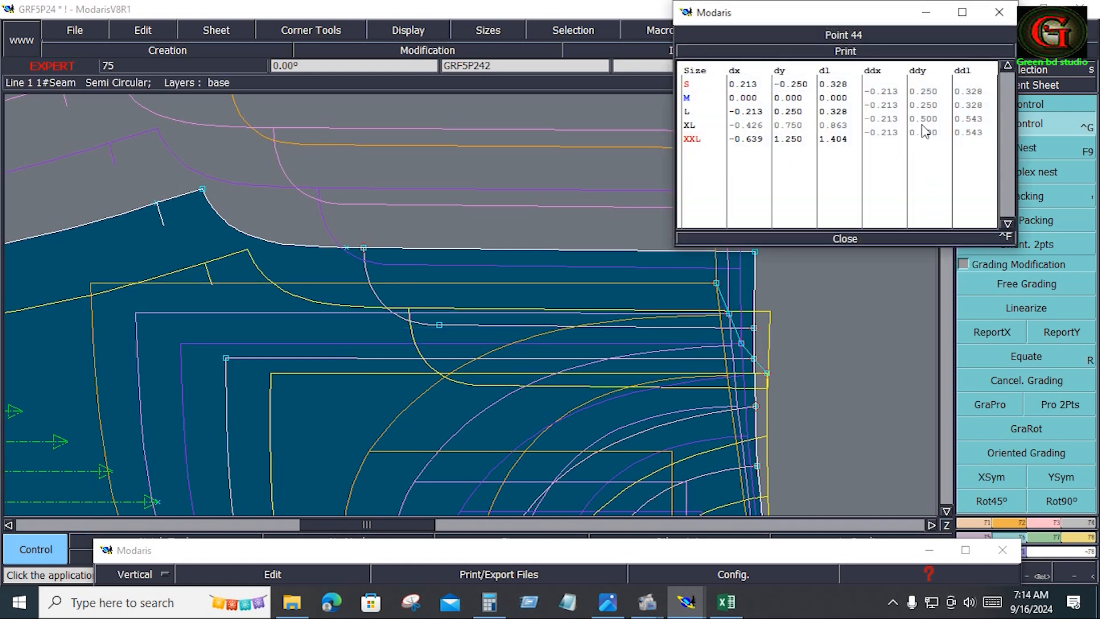
pyautogui.moveTo(930, 95); pyautogui.dragTo(934, 109)
pyautogui.write('.75')
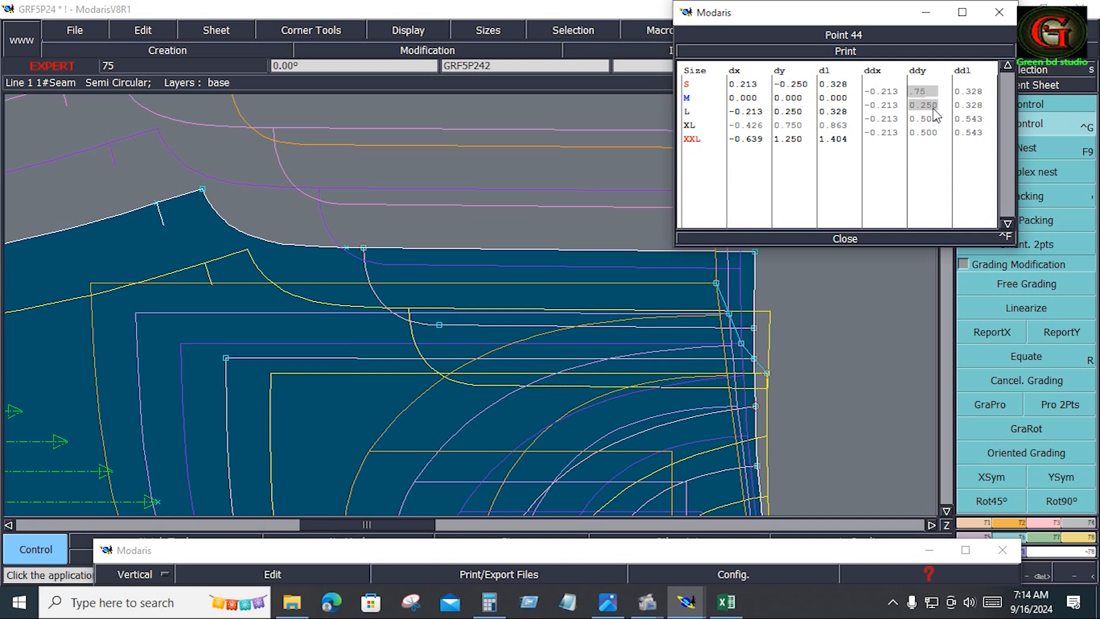
pyautogui.click(845, 238)
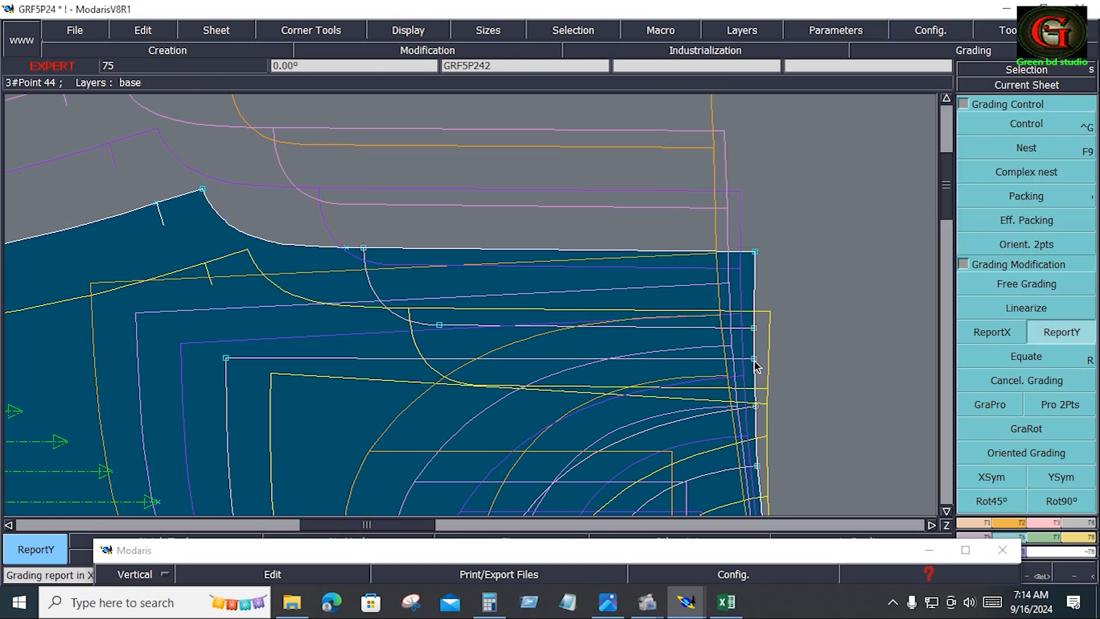
# Copy the Y grading of the pocket bag's waistline point to the bag's inner bottom corner with ReportY.
pyautogui.click(226, 361)
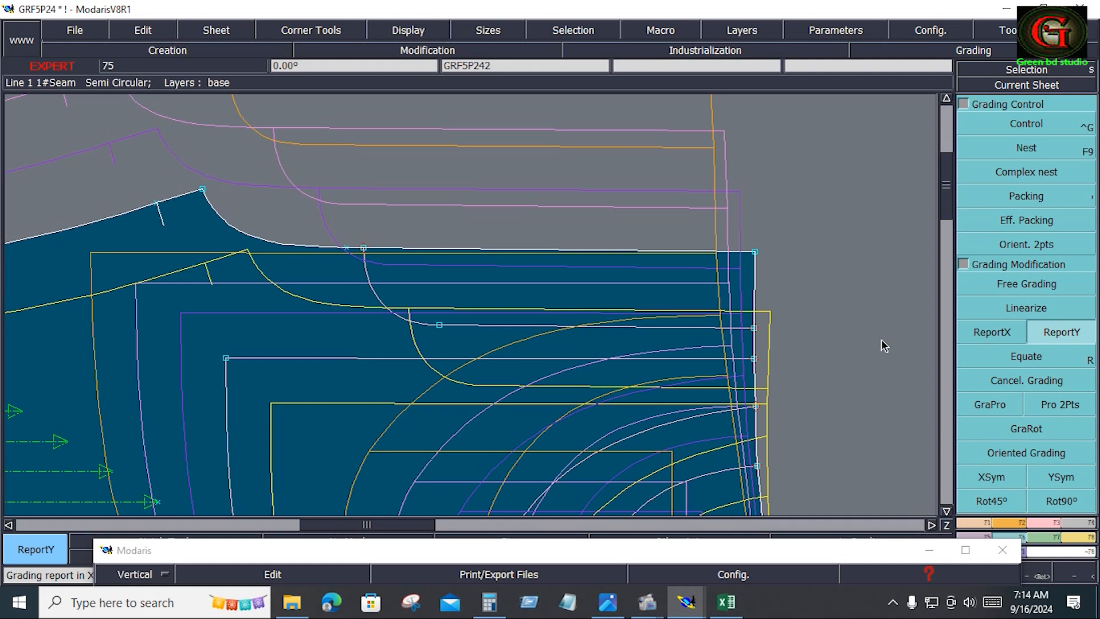
pyautogui.press('Home')
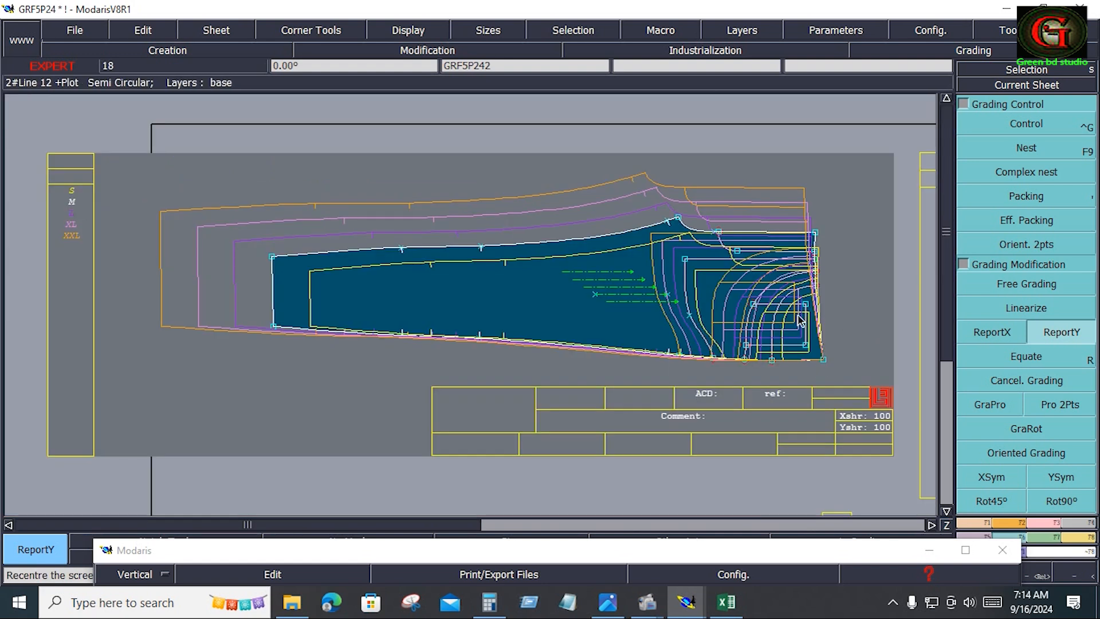
# Cancel the grading of the coin pocket's two waist-side corner points.
pyautogui.press('Return')
pyautogui.moveTo(856, 251); pyautogui.dragTo(659, 379)
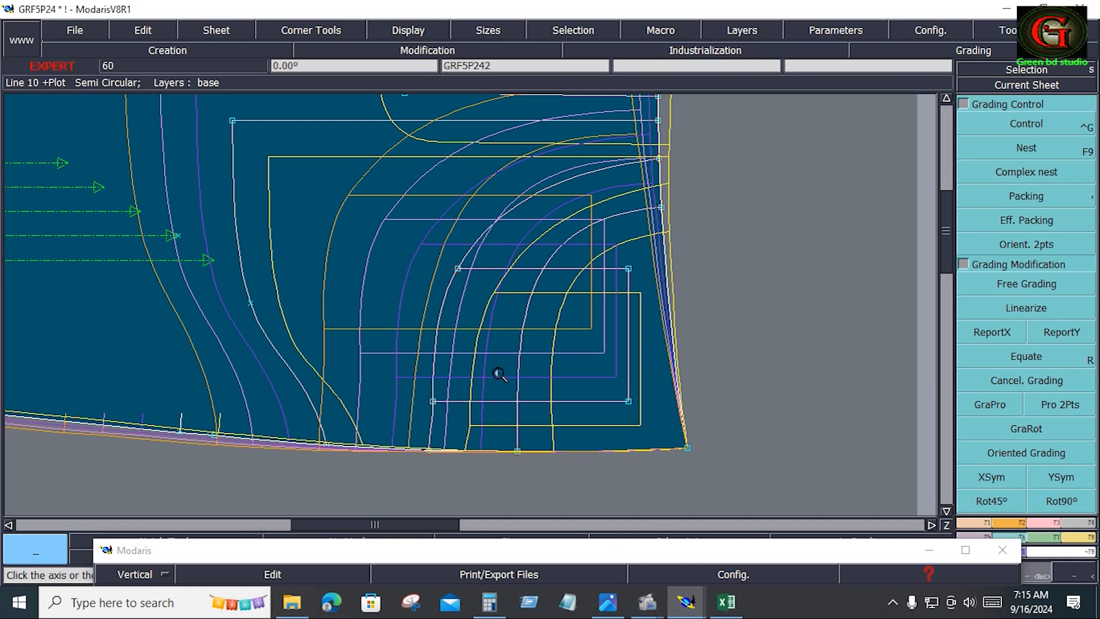
pyautogui.moveTo(423, 253); pyautogui.dragTo(634, 351)
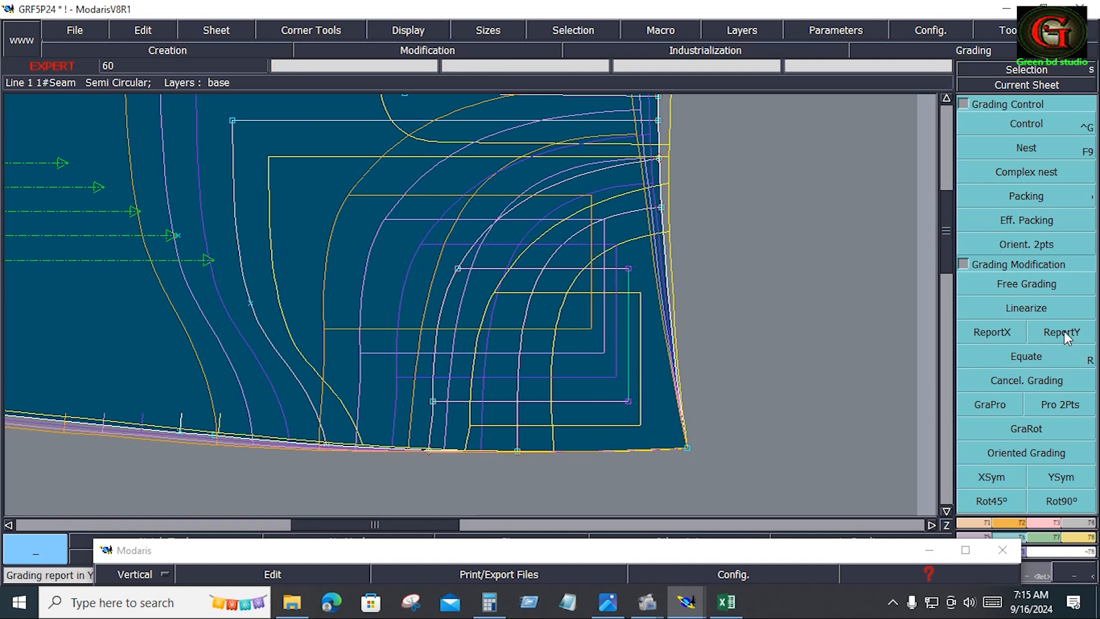
pyautogui.click(1028, 378)
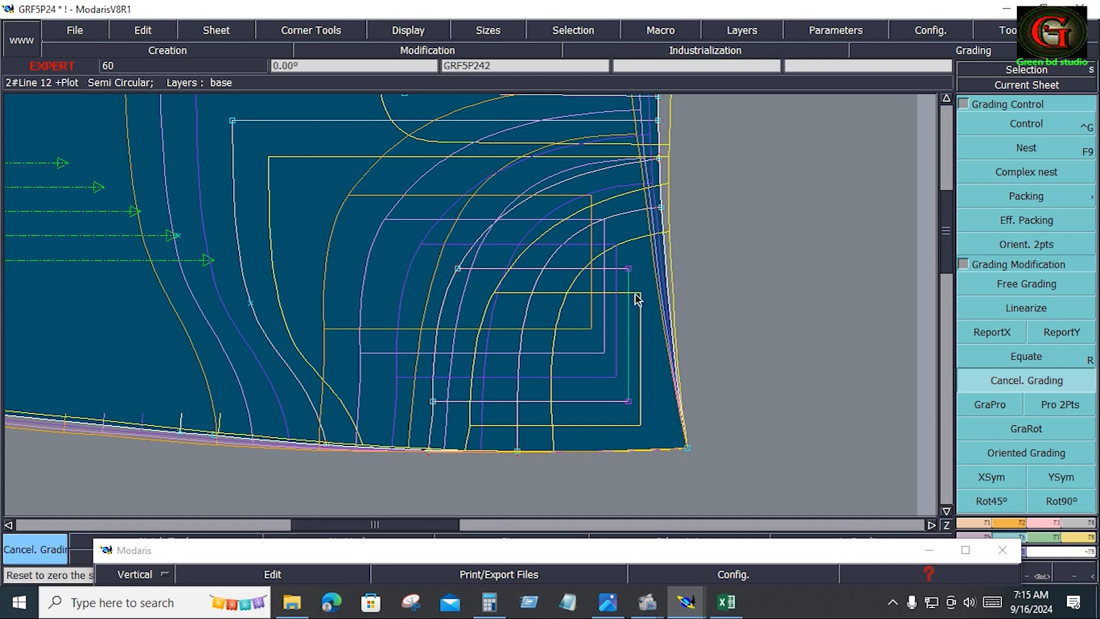
pyautogui.click(631, 273)
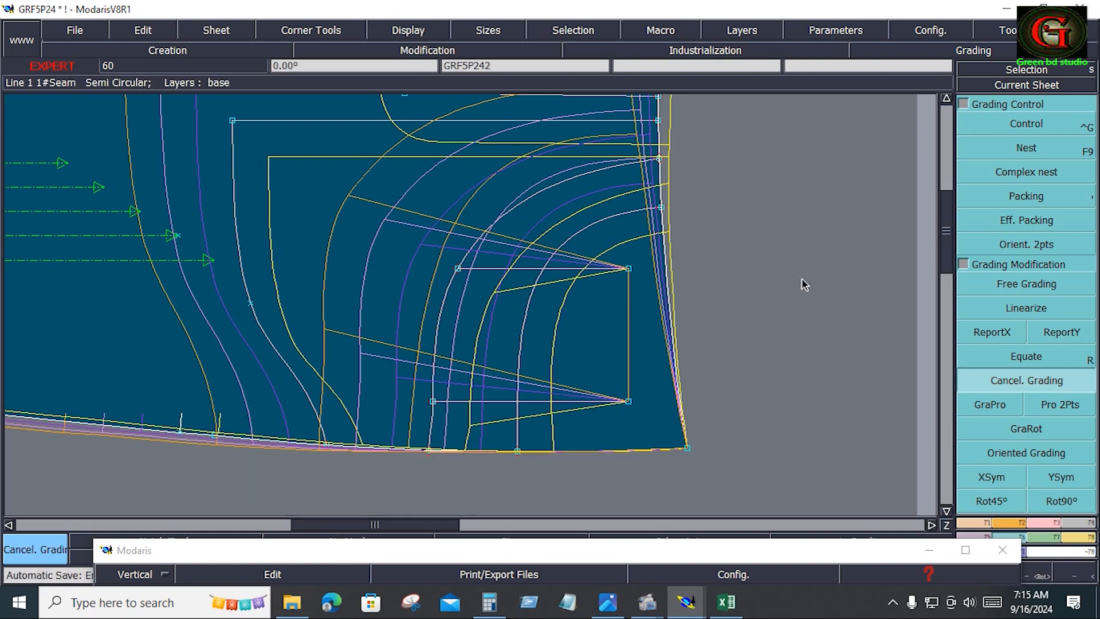
# Set ddy to 0.5 for M–L and XL–XXL and 0 for S–M and L–XL at the coin pocket's waist-side corner nearer the side seam.
pyautogui.click(1041, 126)
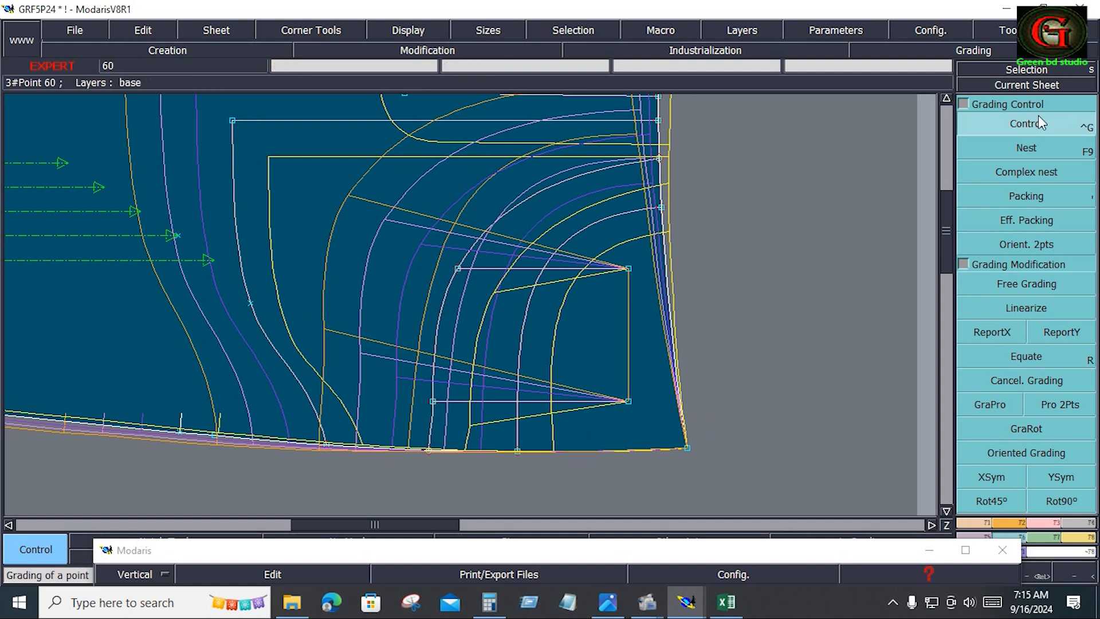
pyautogui.click(630, 402)
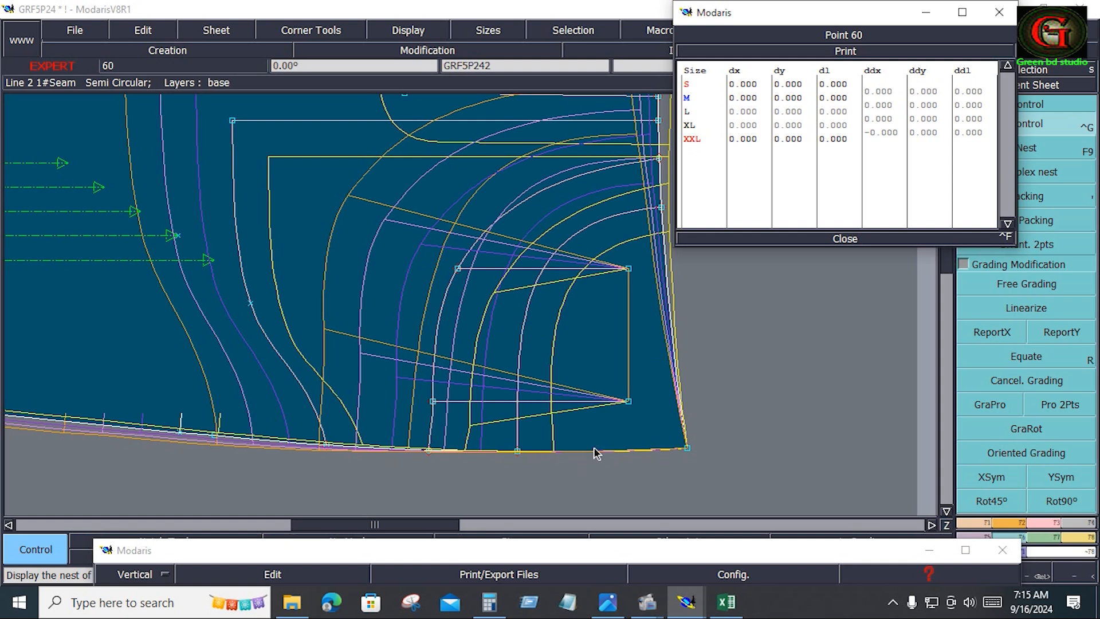
pyautogui.moveTo(925, 91); pyautogui.dragTo(936, 136)
pyautogui.write('.5')
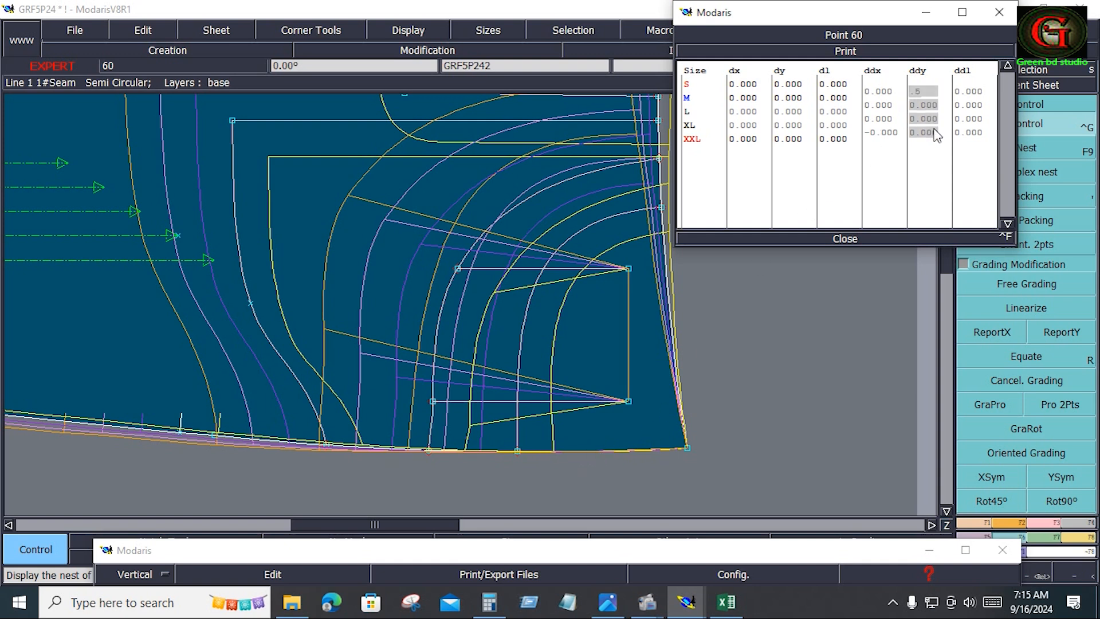
pyautogui.press('Return')
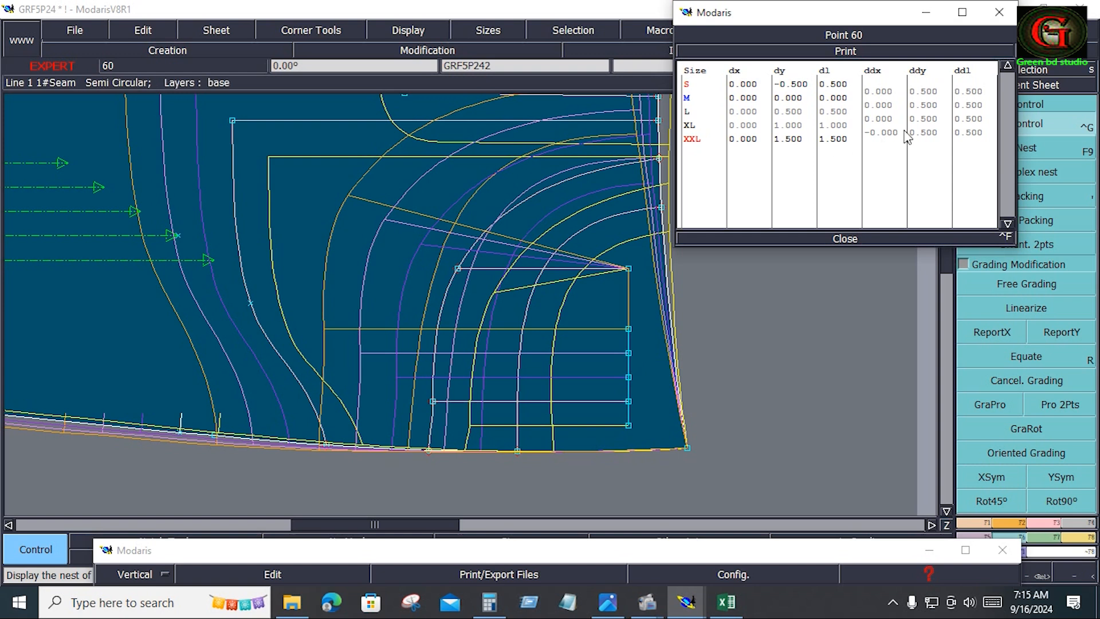
pyautogui.click(933, 94)
pyautogui.write('0')
pyautogui.press('Return')
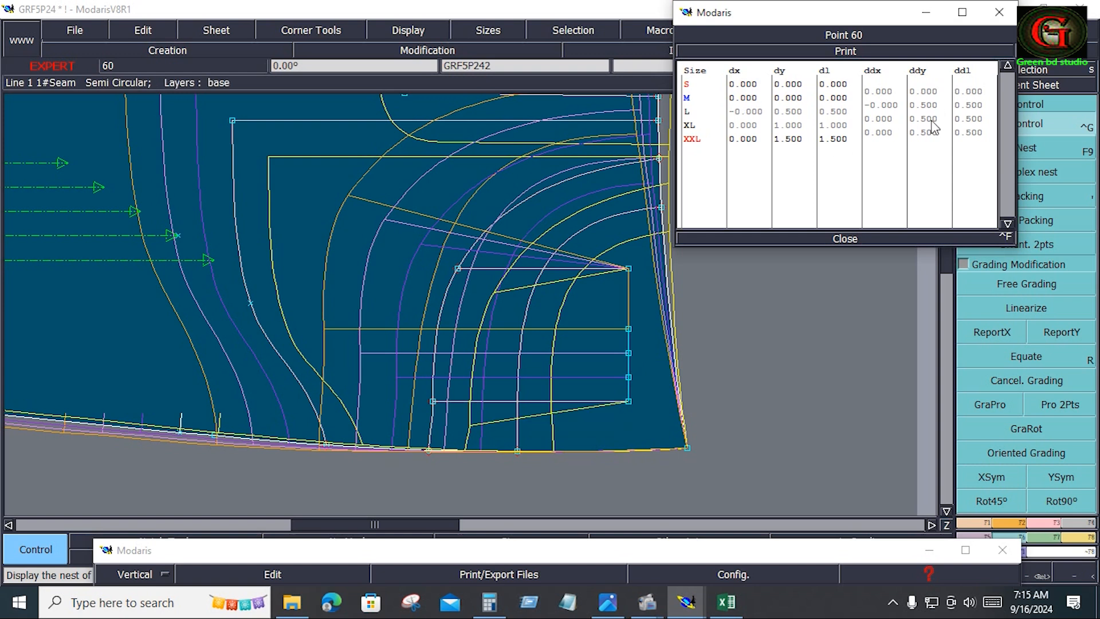
pyautogui.click(933, 120)
pyautogui.write('0')
pyautogui.press('Return')
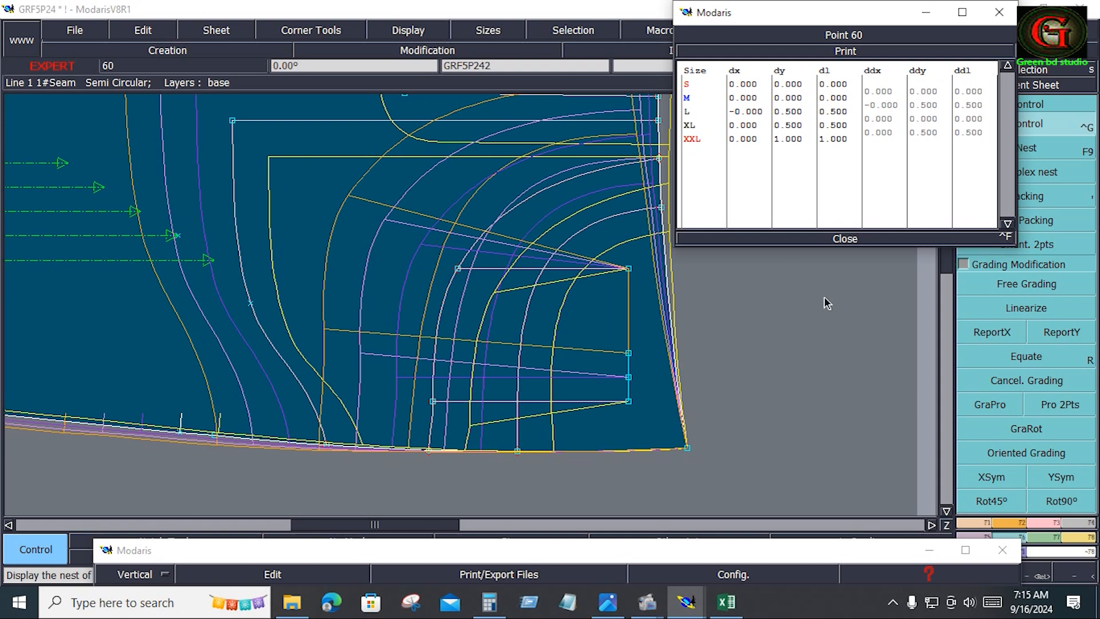
pyautogui.click(845, 238)
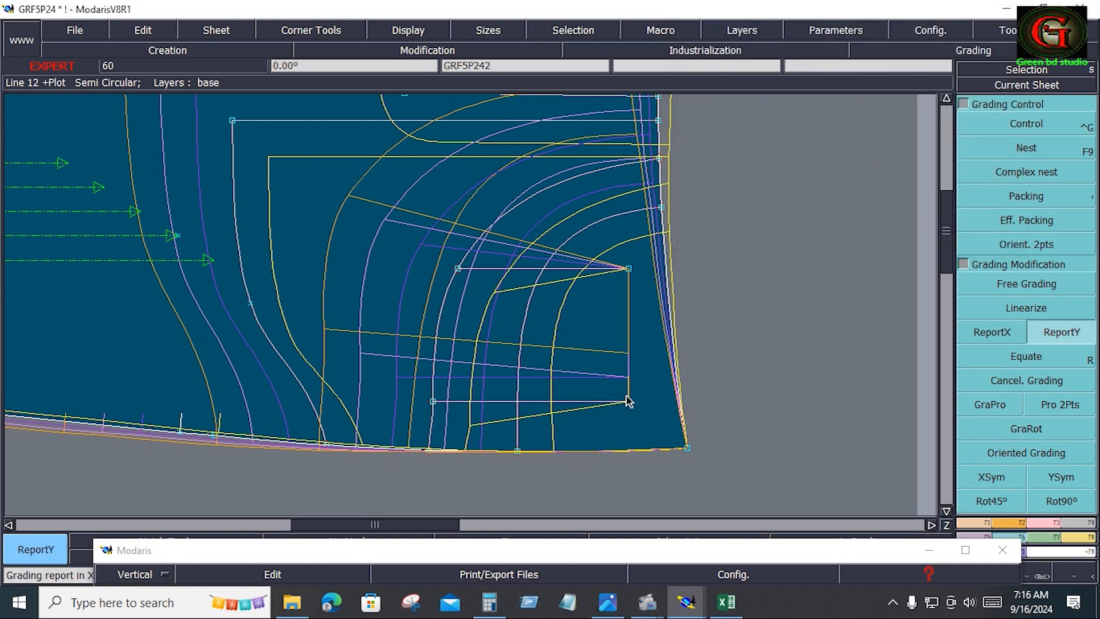
# Copy that corner's Y grading to the other end of the same coin pocket edge with ReportY, and pack the nest on the corner.
pyautogui.click(434, 403)
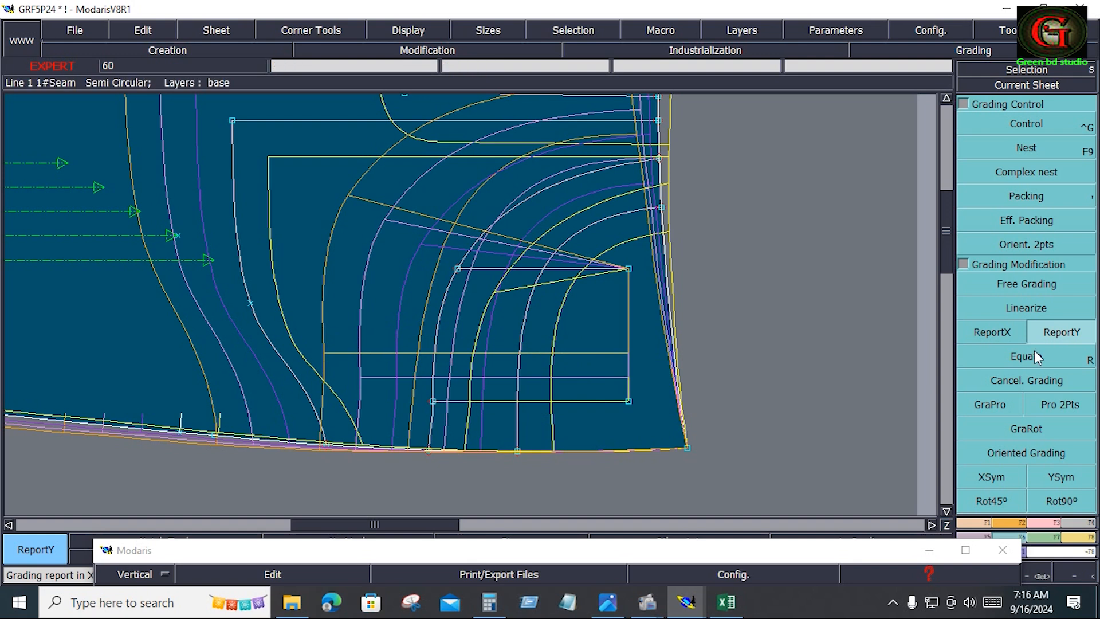
pyautogui.click(1029, 198)
pyautogui.click(628, 402)
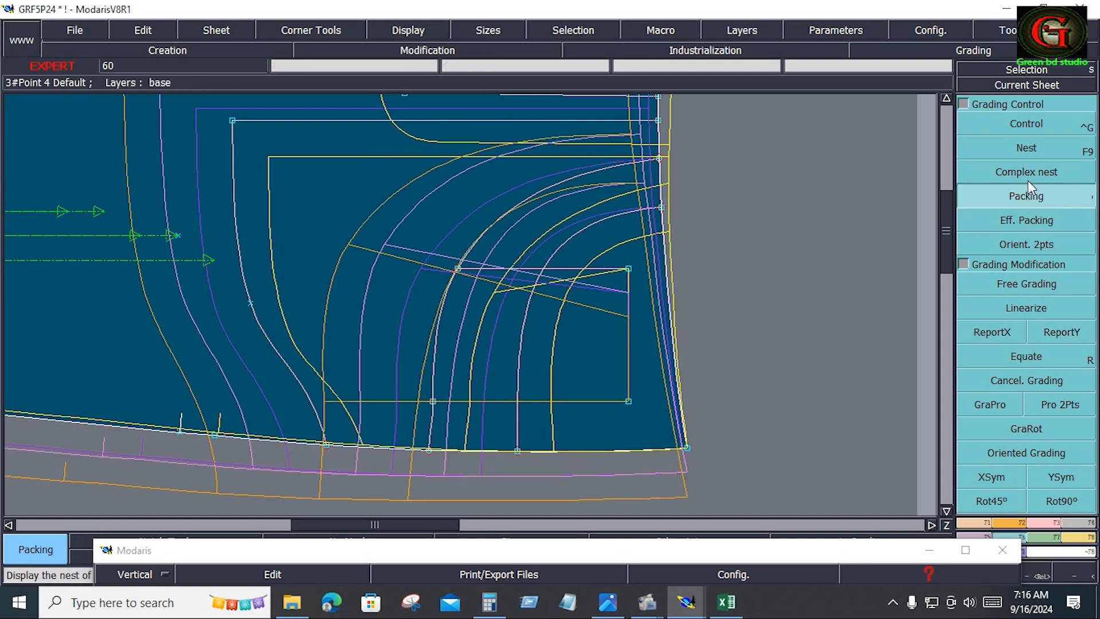
# Cancel the grading of the coin pocket's waist-side corner farther from the side seam and set its ddy to 0.5 for M–L and XL–XXL.
pyautogui.click(1022, 379)
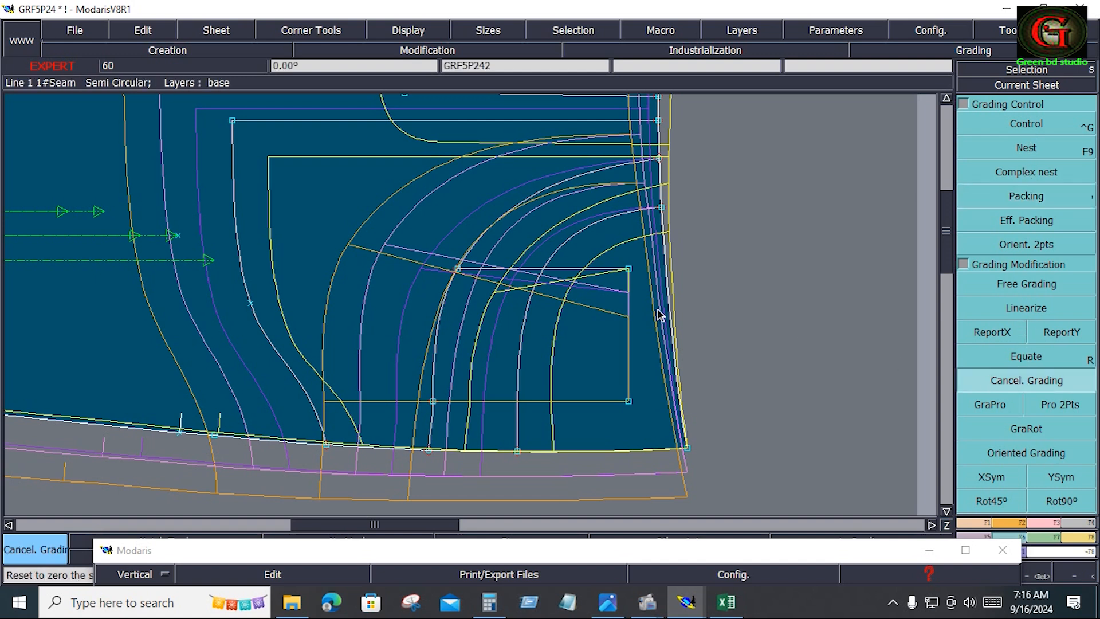
pyautogui.click(628, 269)
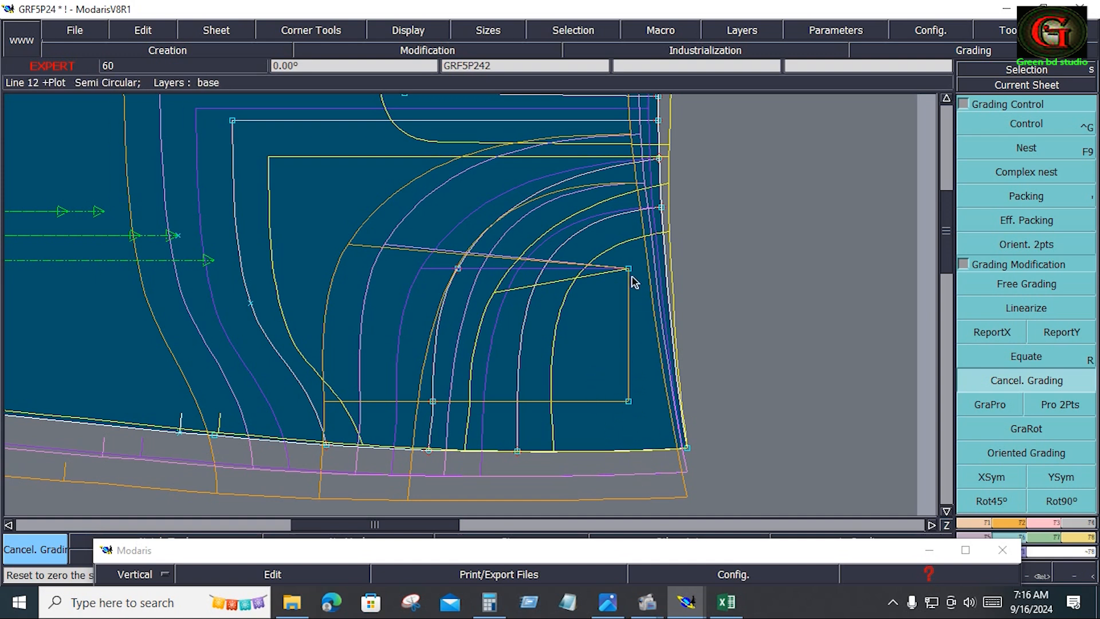
pyautogui.click(1044, 126)
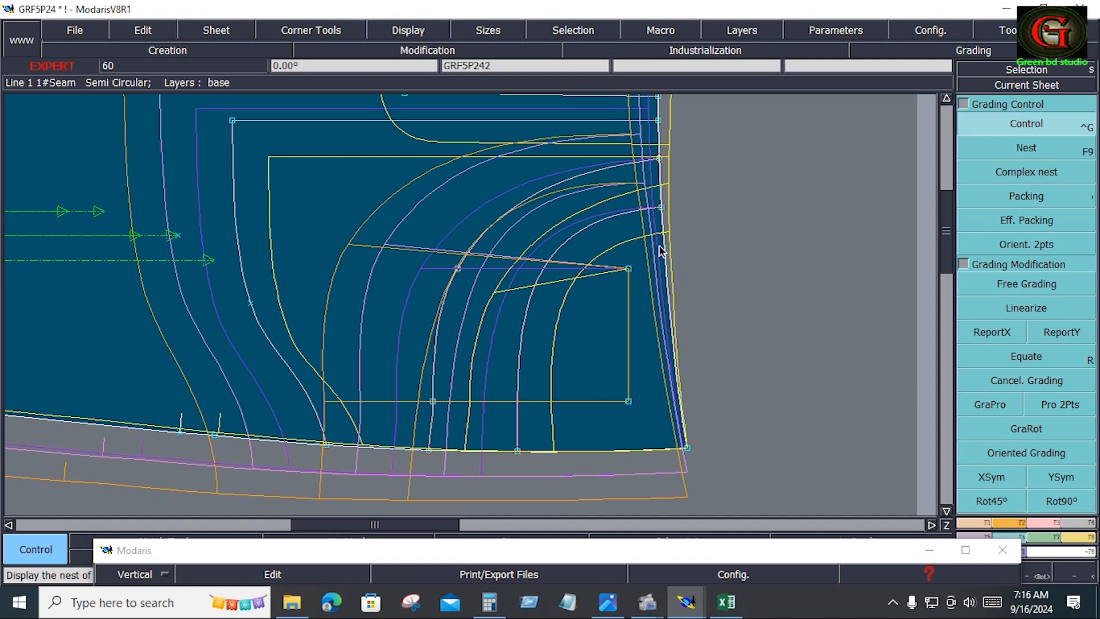
pyautogui.click(631, 270)
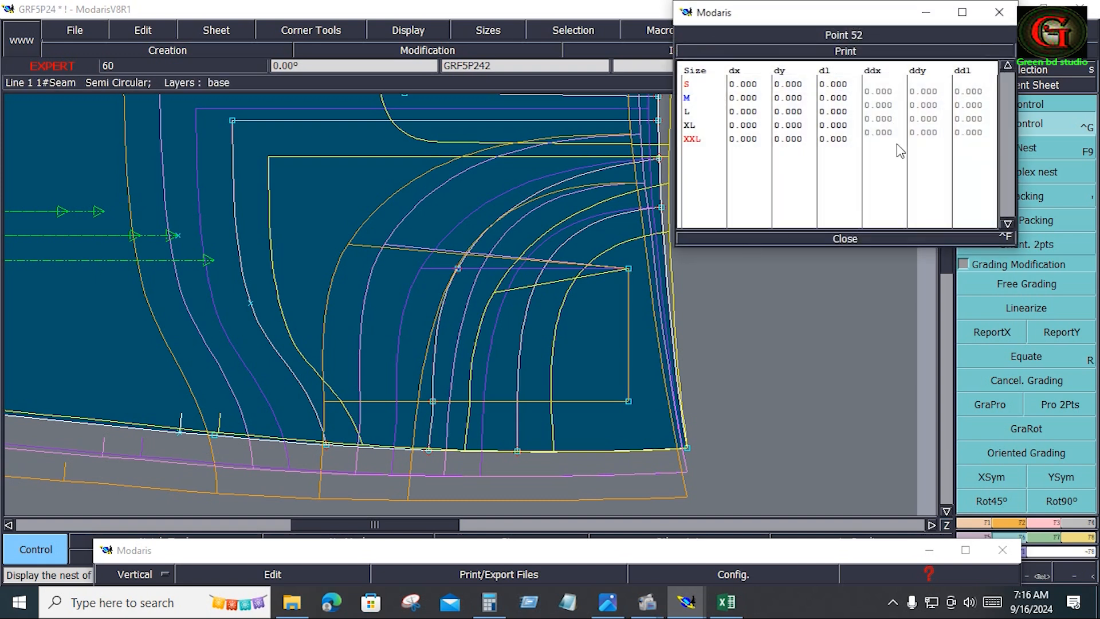
pyautogui.click(932, 109)
pyautogui.write('-')
pyautogui.press('Return')
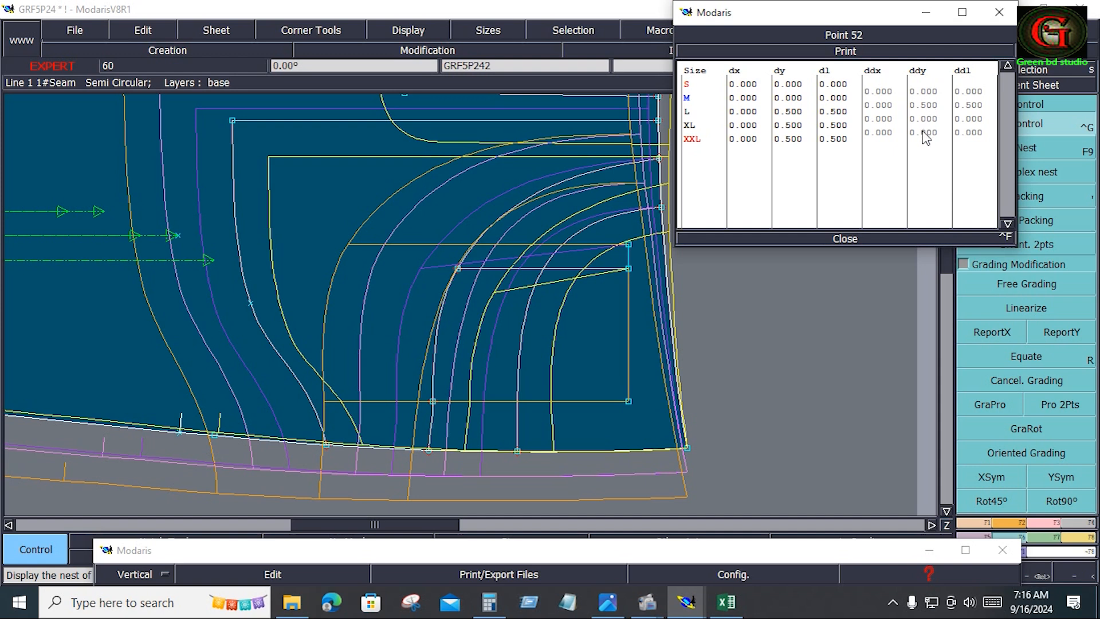
pyautogui.click(928, 134)
pyautogui.write('.5')
pyautogui.press('Return')
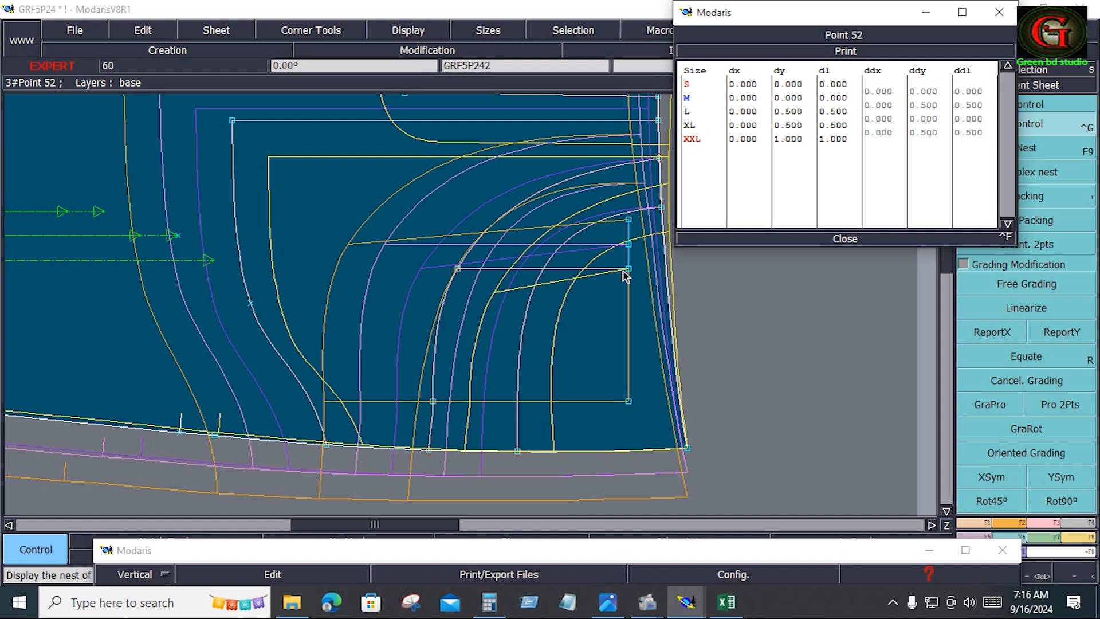
# Copy the Y grading of that corner to the opposite end of its coin pocket edge on the facing curve with ReportY.
pyautogui.click(1054, 333)
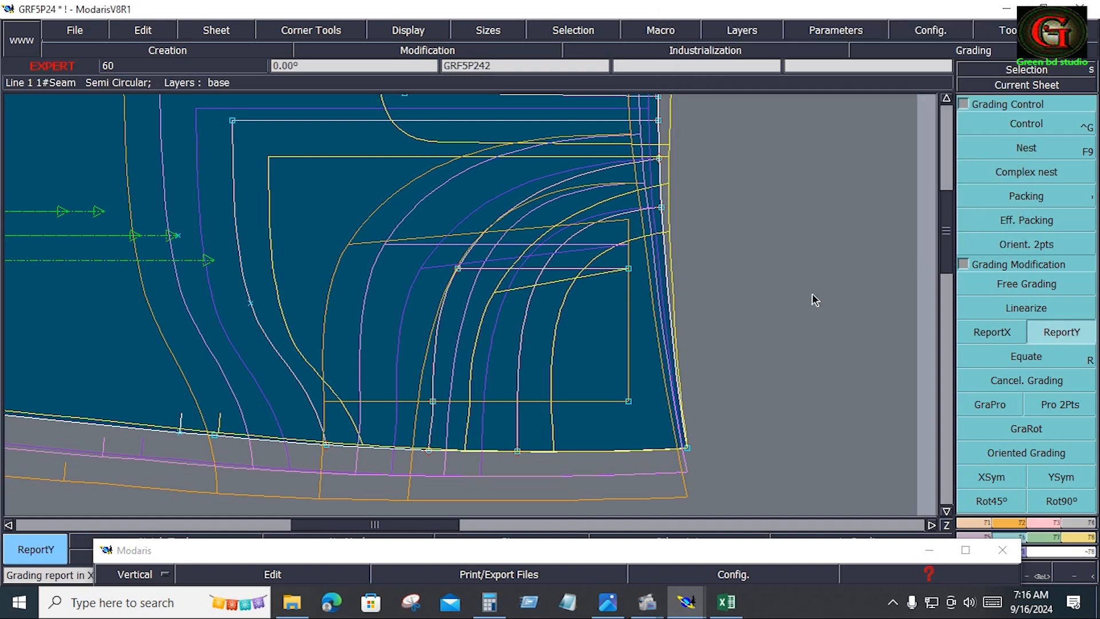
pyautogui.click(628, 269)
pyautogui.click(459, 269)
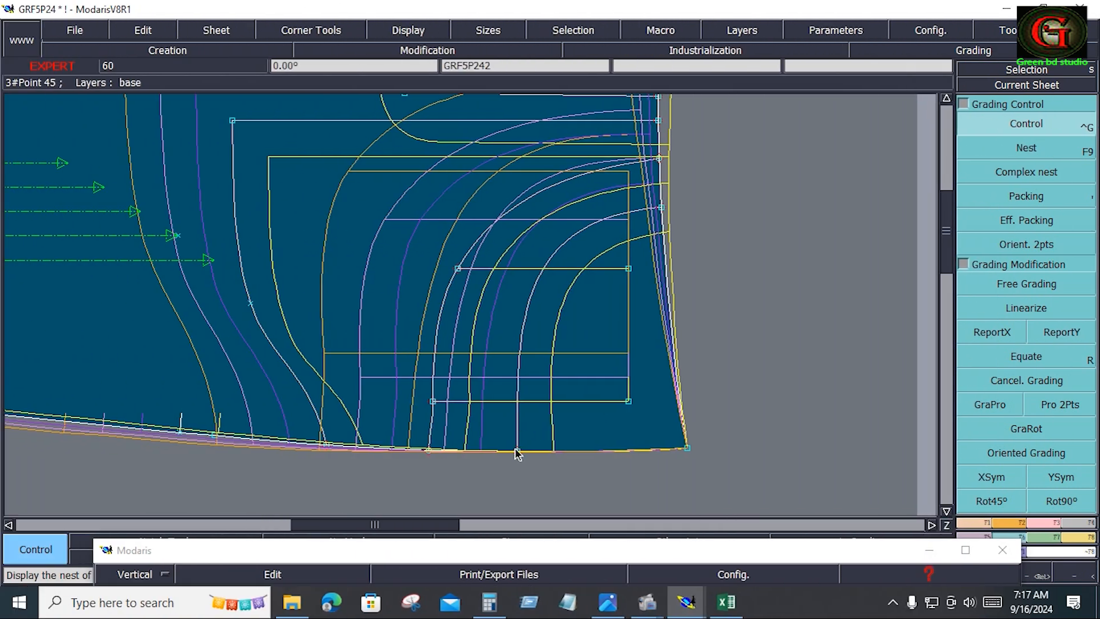
# Set ddx to -0.5 for M–L and XL–XXL and 0 for S–M and L–XL at the pocket opening's side-seam point.
pyautogui.click(517, 452)
pyautogui.moveTo(880, 91); pyautogui.dragTo(894, 132)
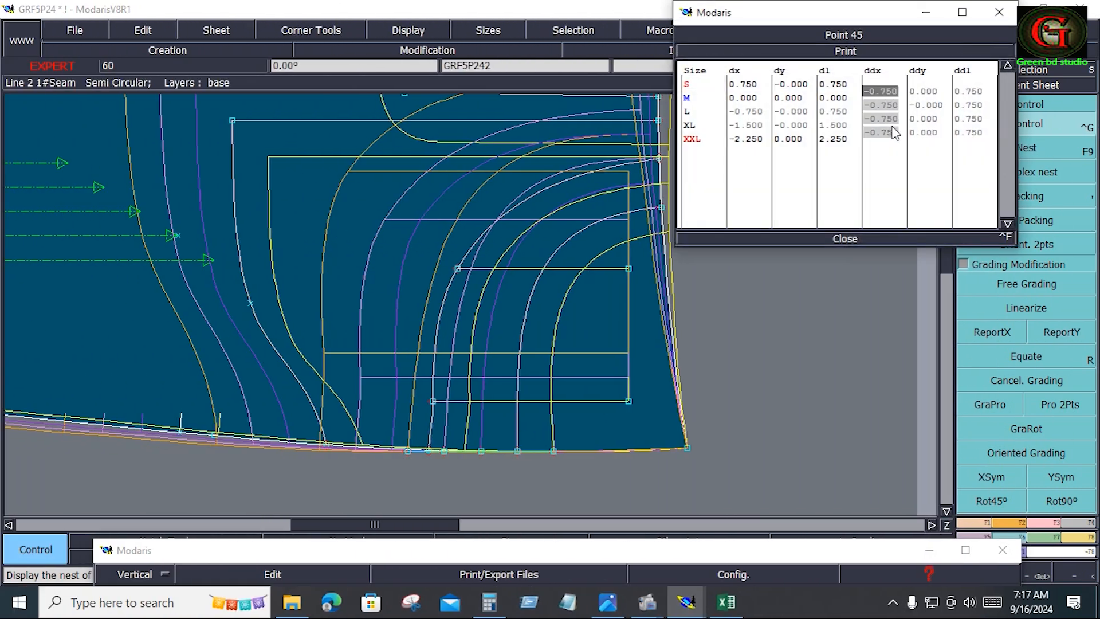
pyautogui.write('-0')
pyautogui.write('.5')
pyautogui.press('Return')
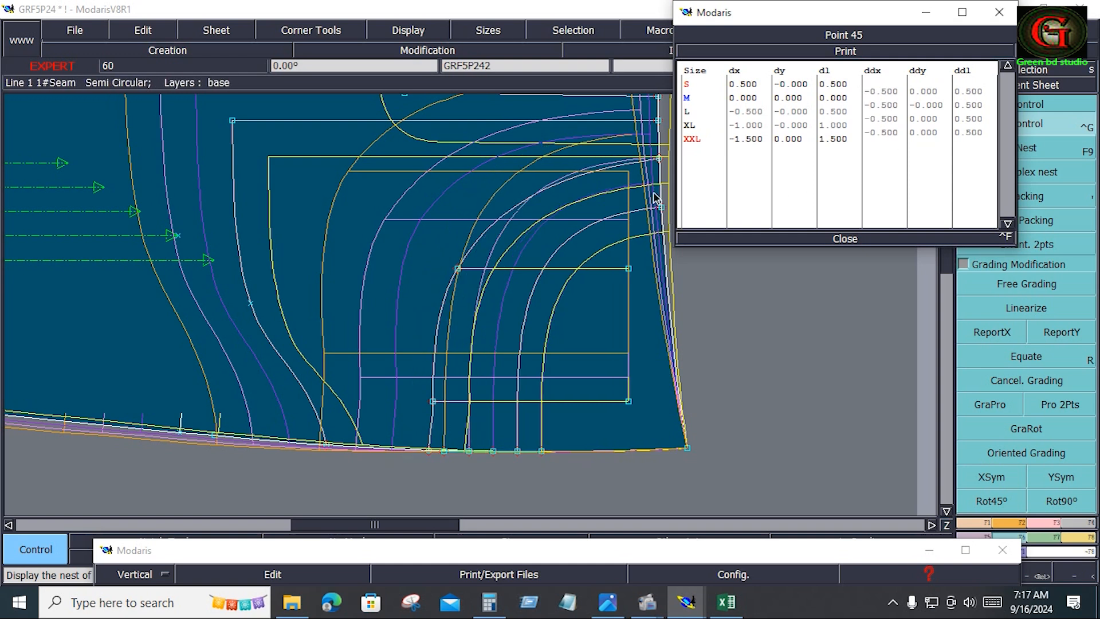
pyautogui.click(888, 92)
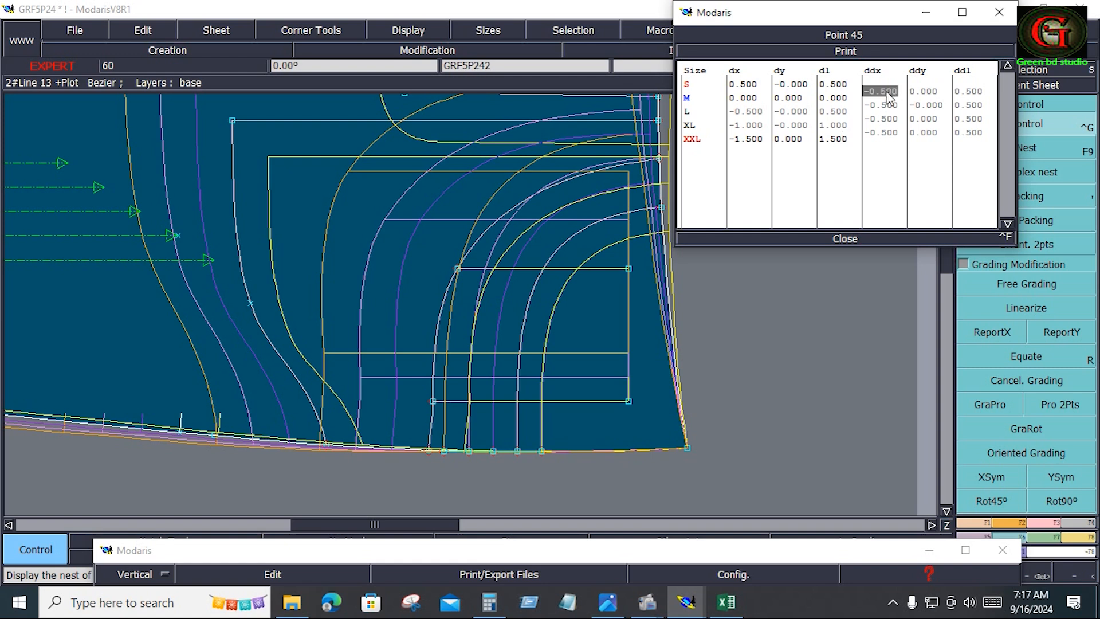
pyautogui.write('0')
pyautogui.press('Return')
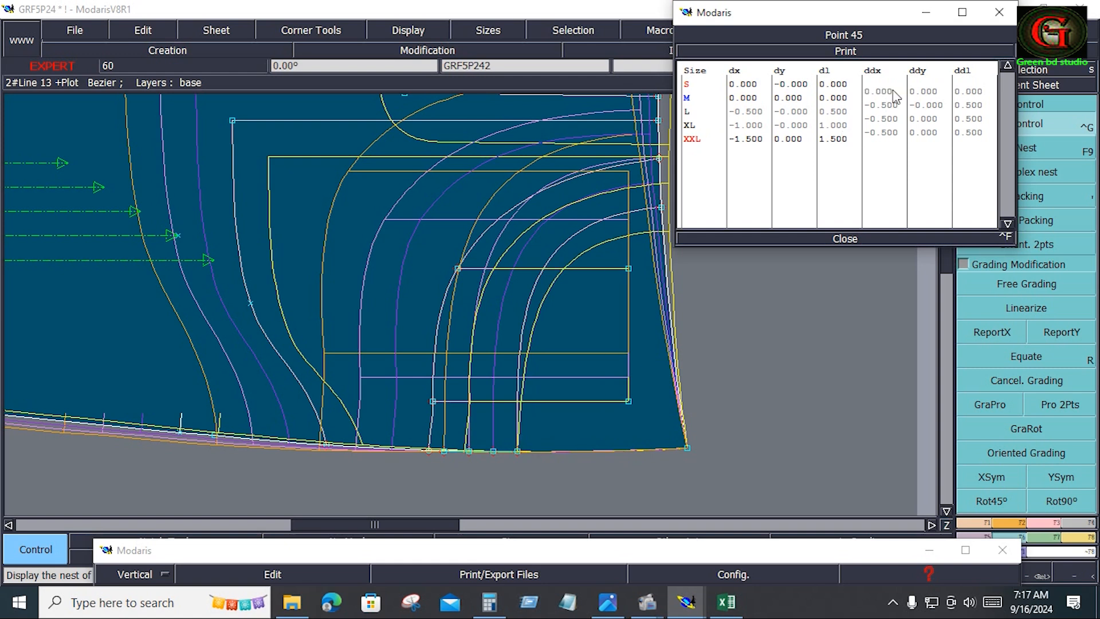
pyautogui.click(893, 123)
pyautogui.write('0')
pyautogui.press('Return')
pyautogui.click(847, 238)
# Copy the pocket opening's X grading to the facing's side-seam point with ReportX, and grade the facing curve proportionally up to the waistline with GraPro.
pyautogui.click(1003, 336)
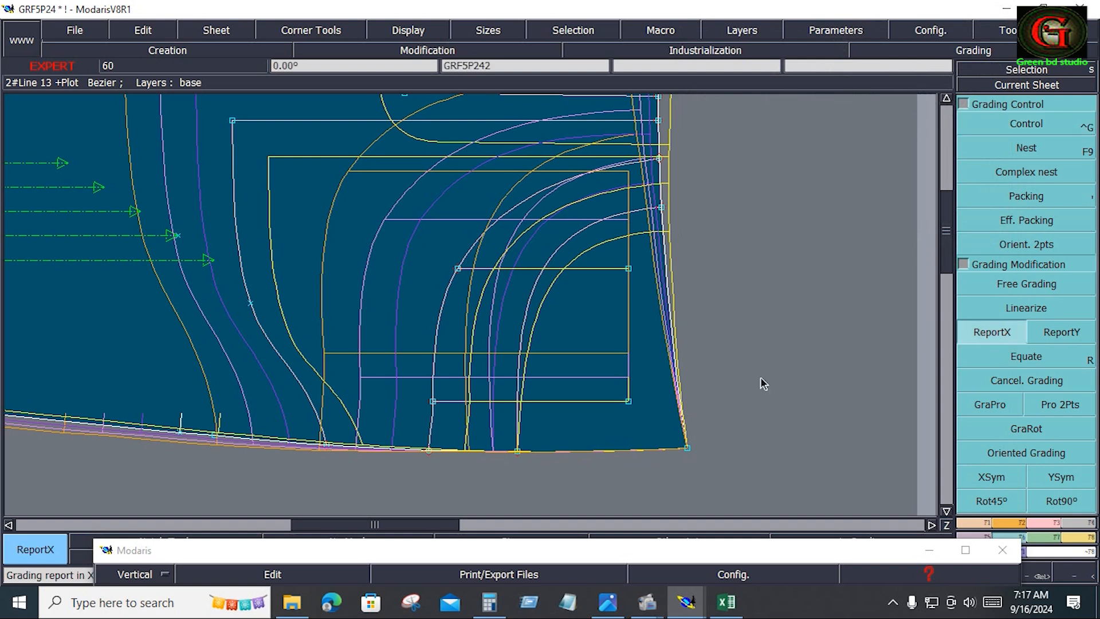
pyautogui.click(428, 449)
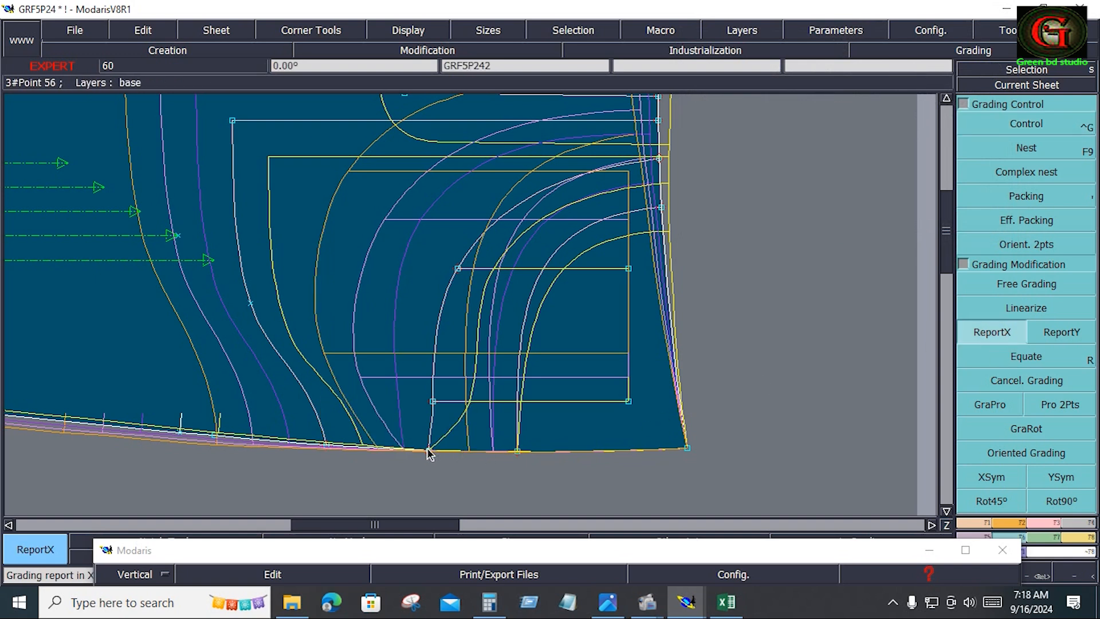
pyautogui.click(982, 406)
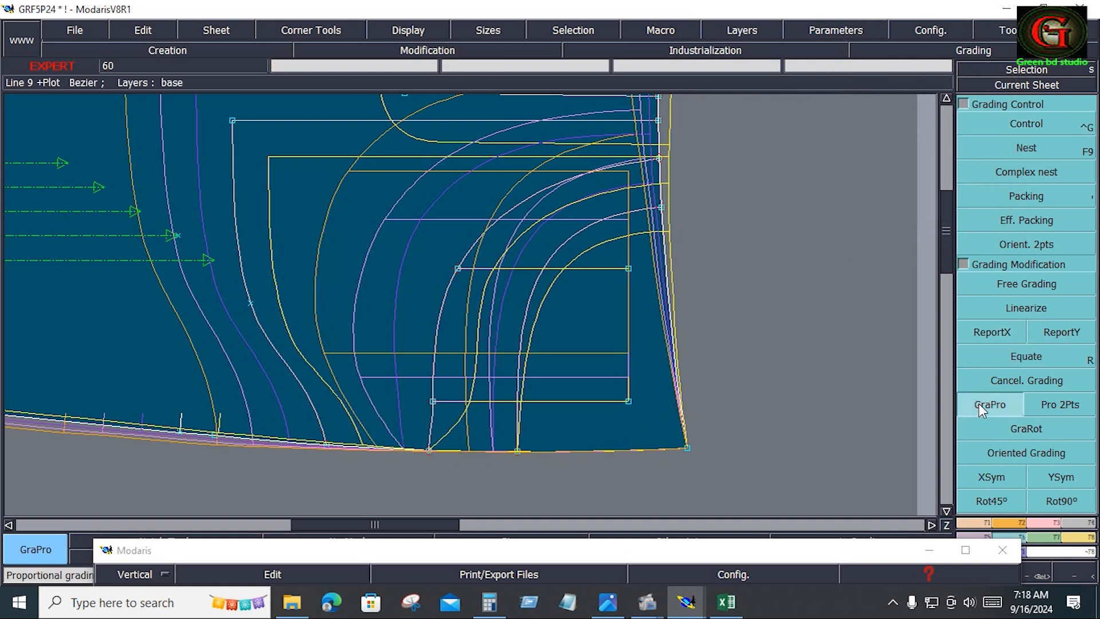
pyautogui.click(428, 451)
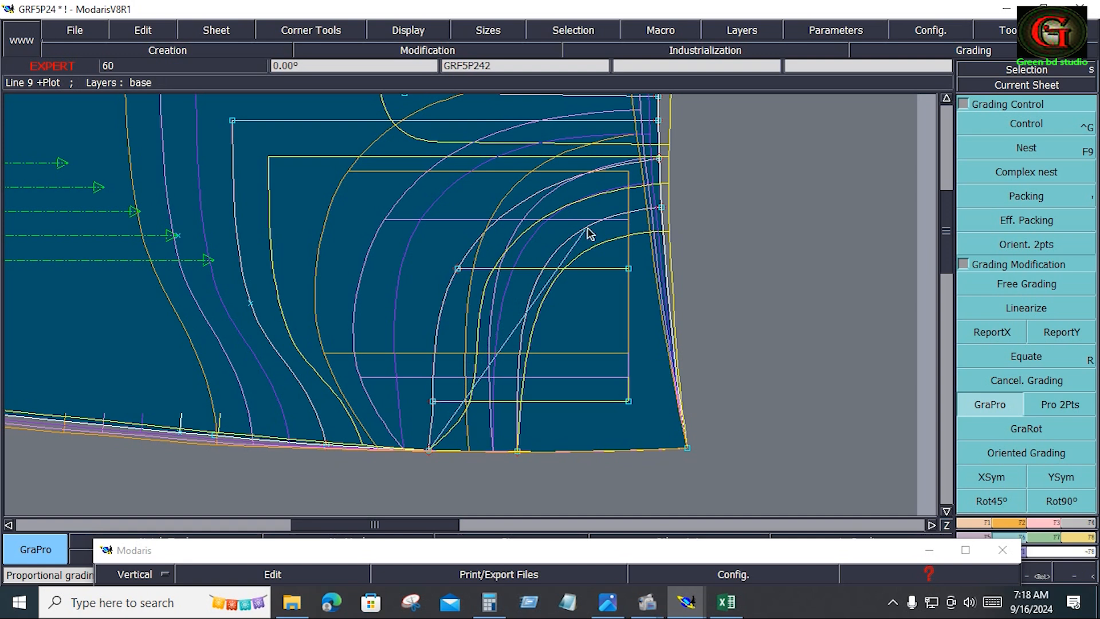
pyautogui.click(659, 158)
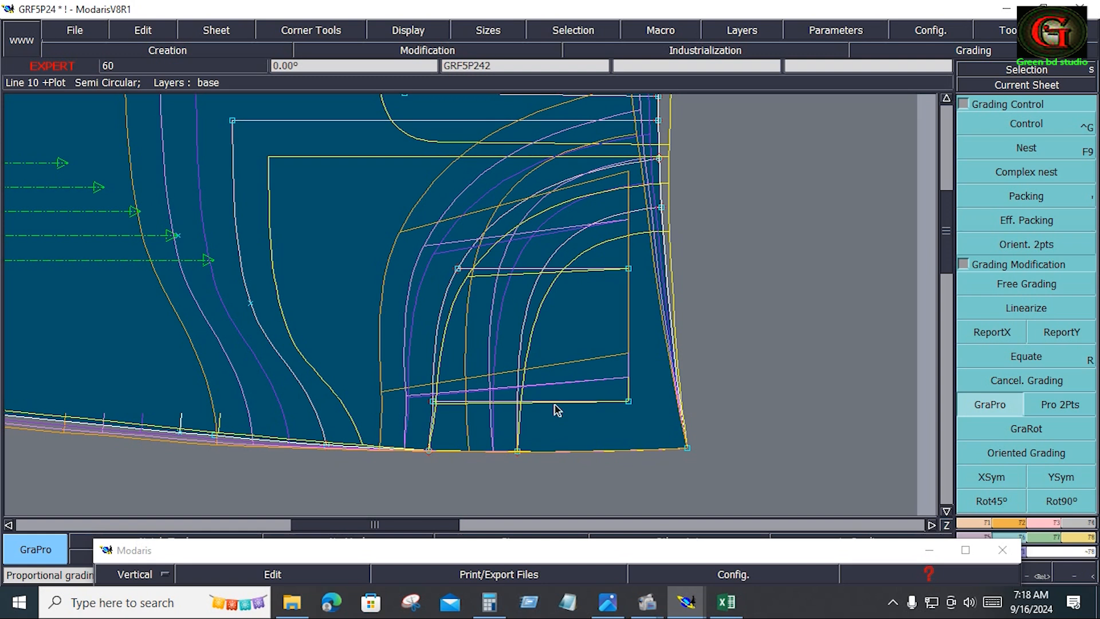
pyautogui.press('Delete')
pyautogui.click(554, 403)
pyautogui.click(547, 269)
pyautogui.hotkey('ctrl', 'z')
pyautogui.hotkey('ctrl', 'z')
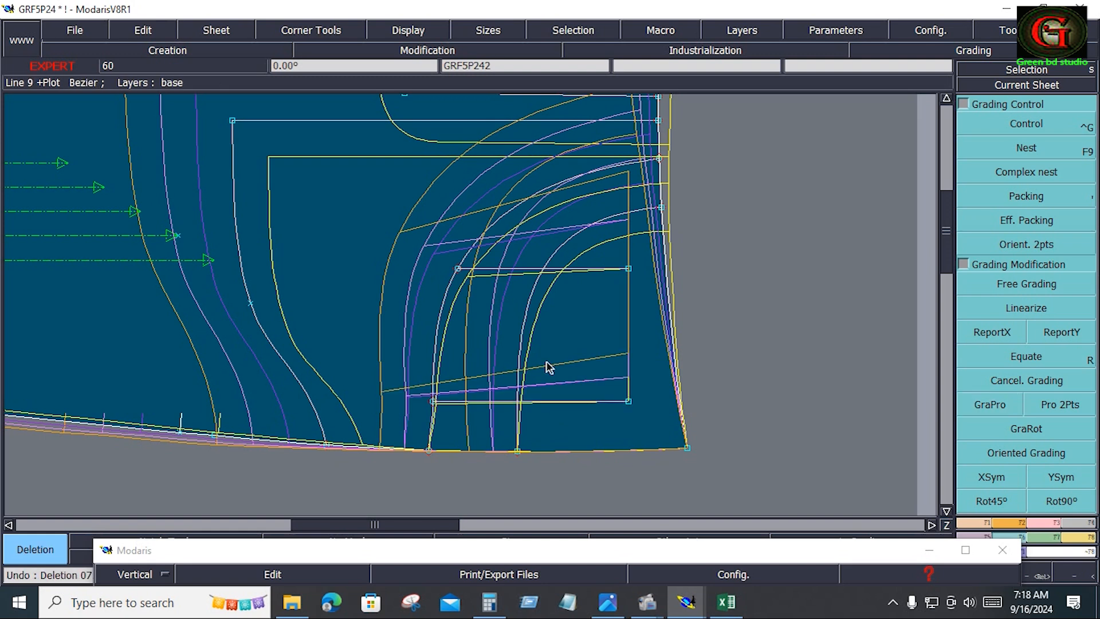
# Reshape the facing curve where it crosses the coin pocket edge nearest the side seam.
pyautogui.click(1041, 523)
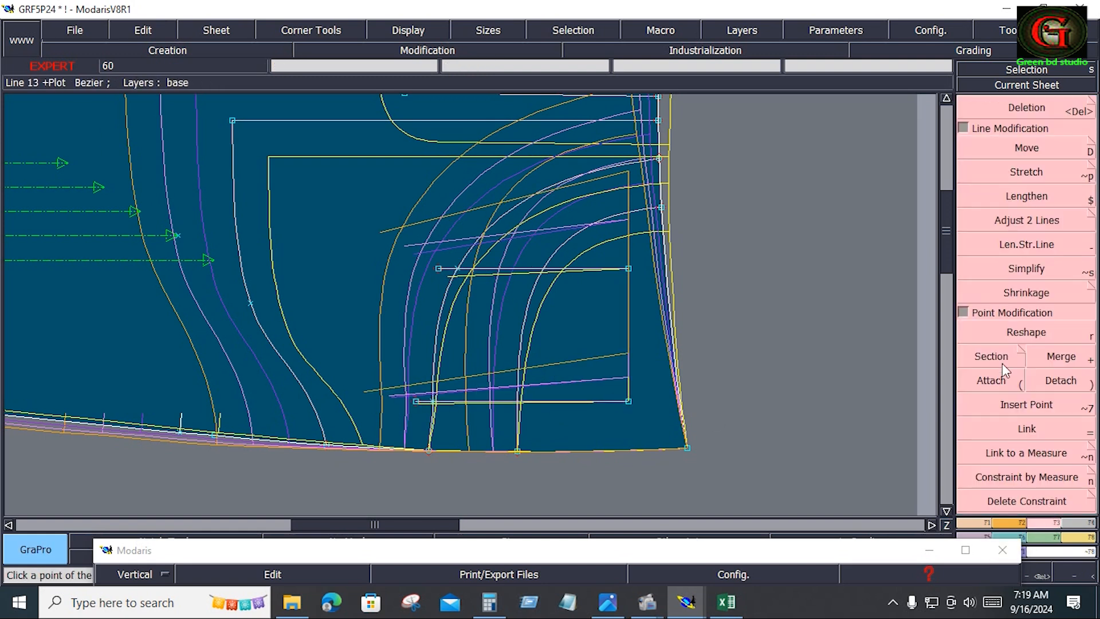
pyautogui.click(1017, 334)
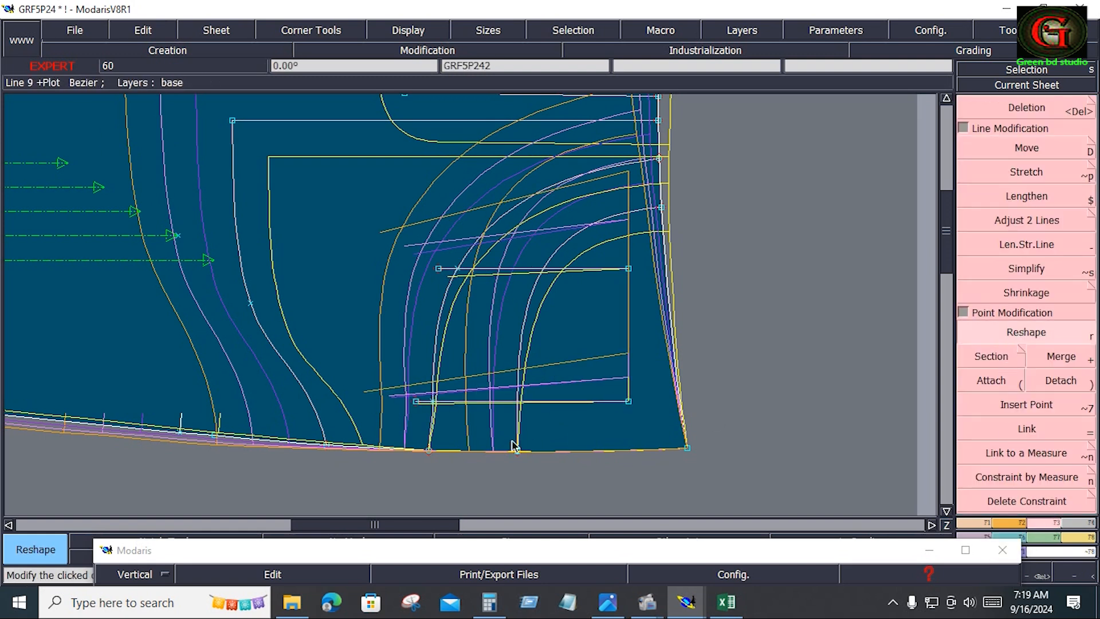
pyautogui.click(433, 407)
pyautogui.click(433, 408)
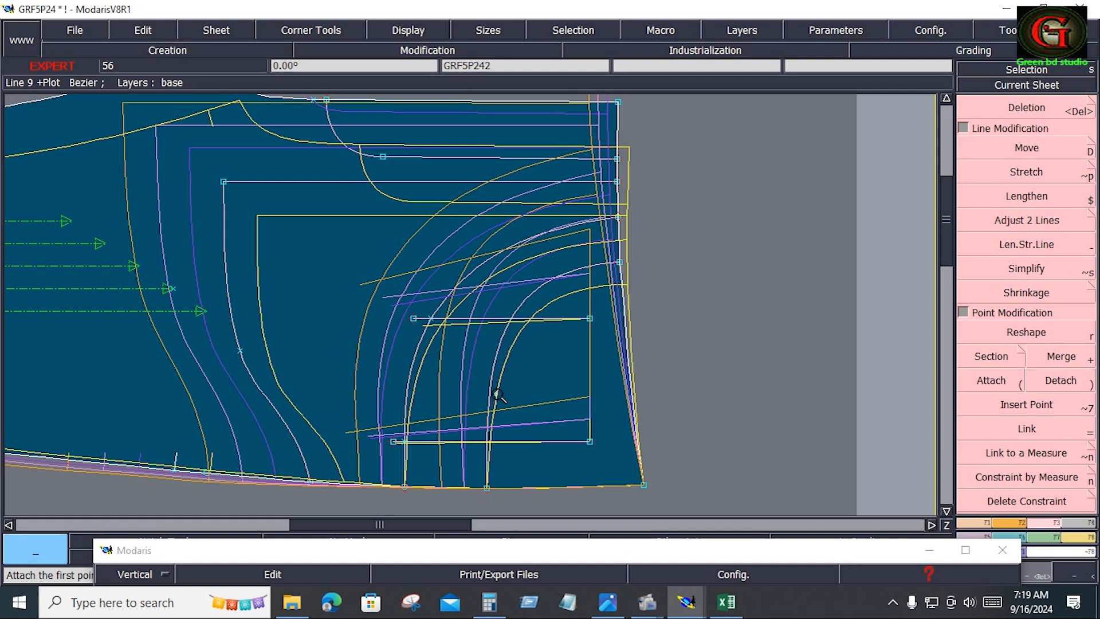
# Copy the X grading of the facing's side-seam point to the pocket bag's side-seam point with ReportX.
pyautogui.click(1021, 539)
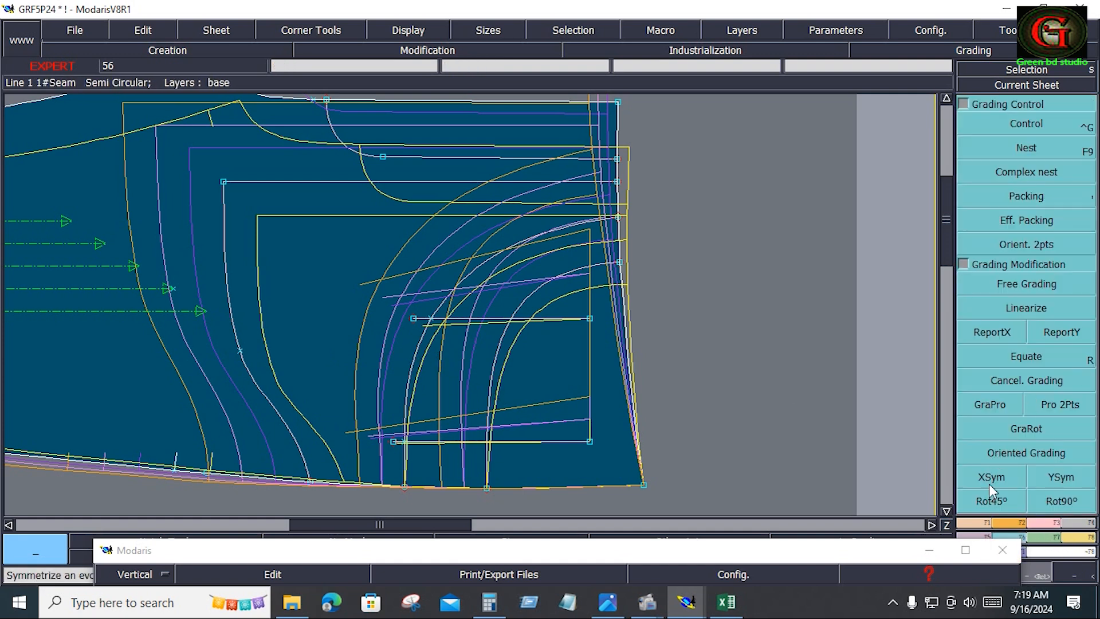
pyautogui.click(991, 331)
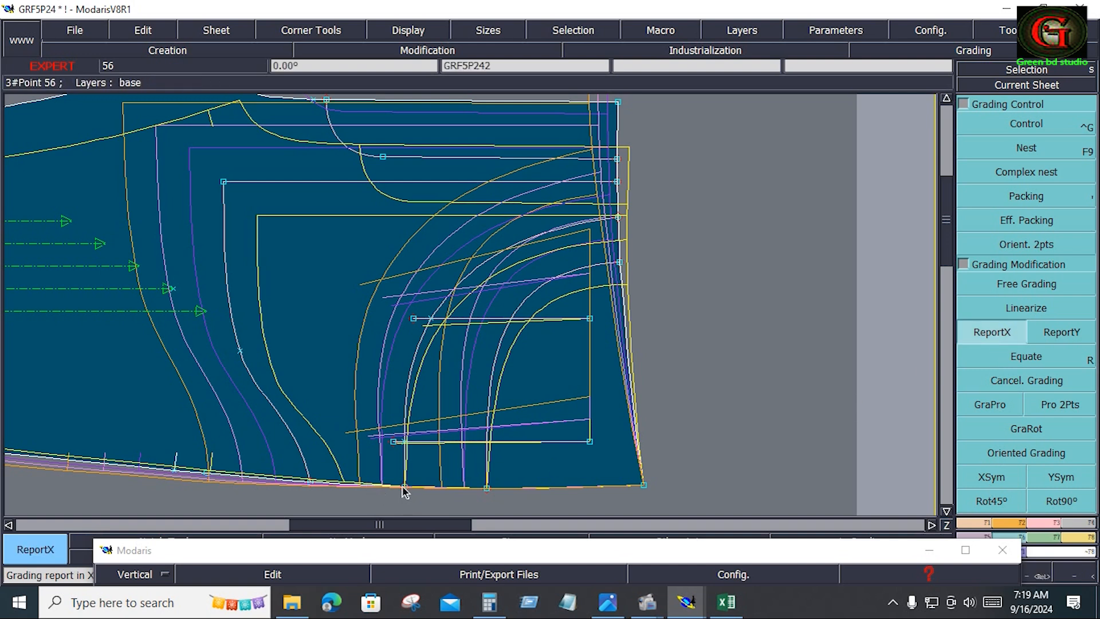
pyautogui.click(311, 483)
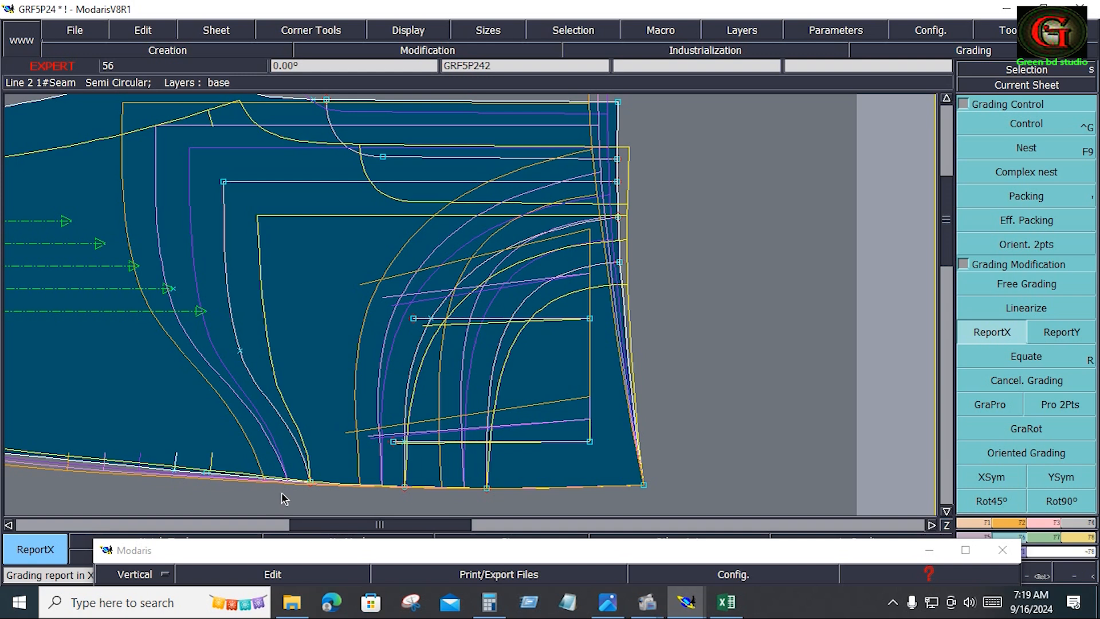
# Set ddx to -0.5 for all size intervals at the pocket bag's side-seam point.
pyautogui.click(1012, 123)
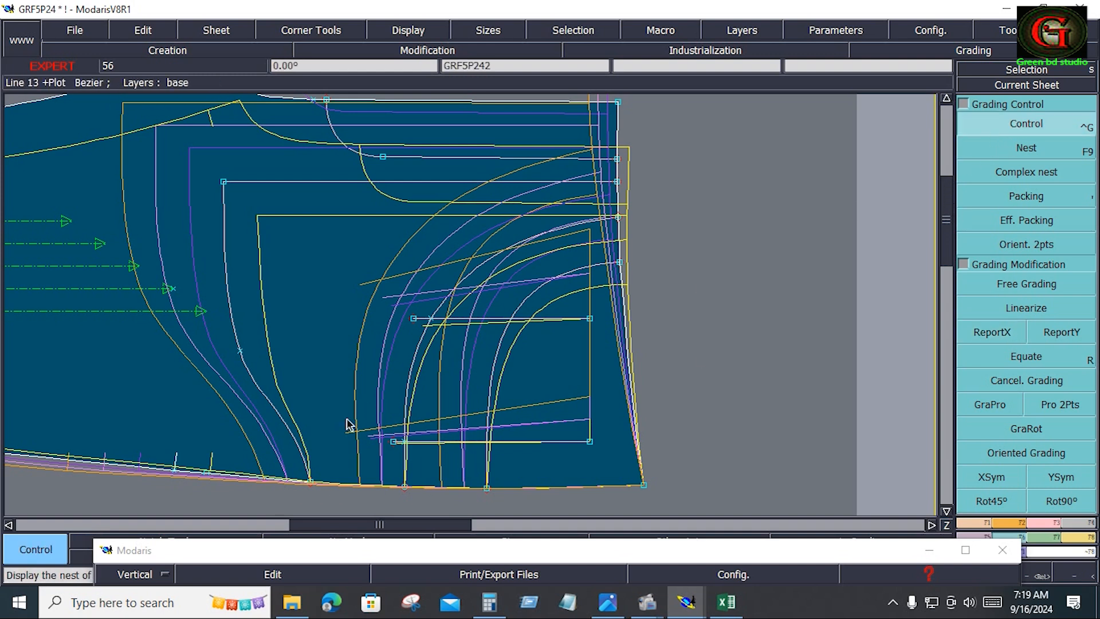
pyautogui.click(312, 483)
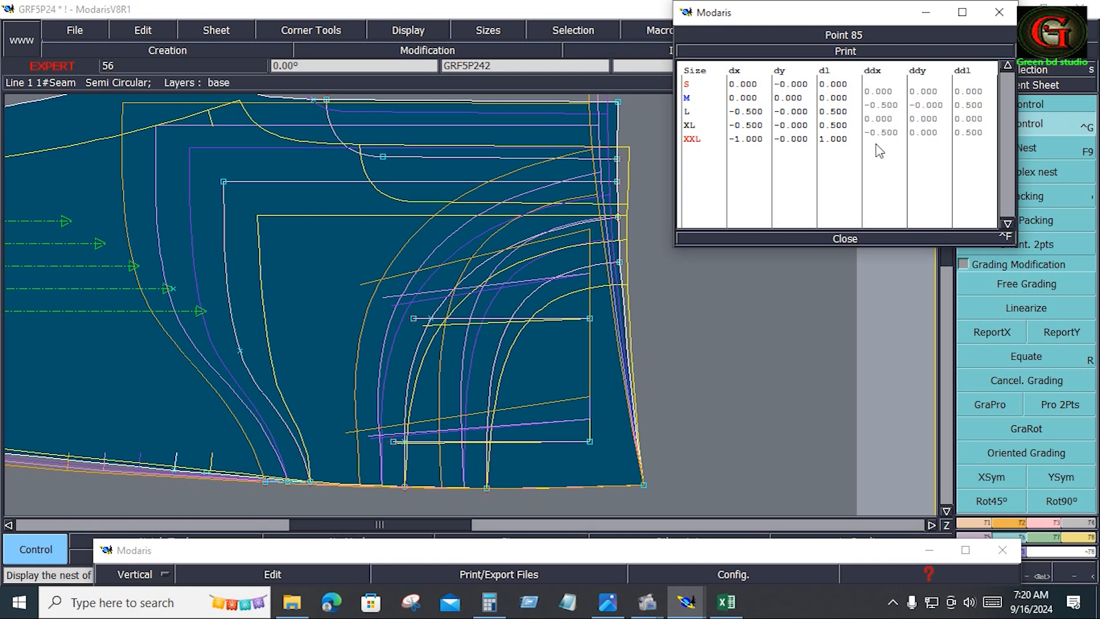
pyautogui.moveTo(887, 94); pyautogui.dragTo(888, 136)
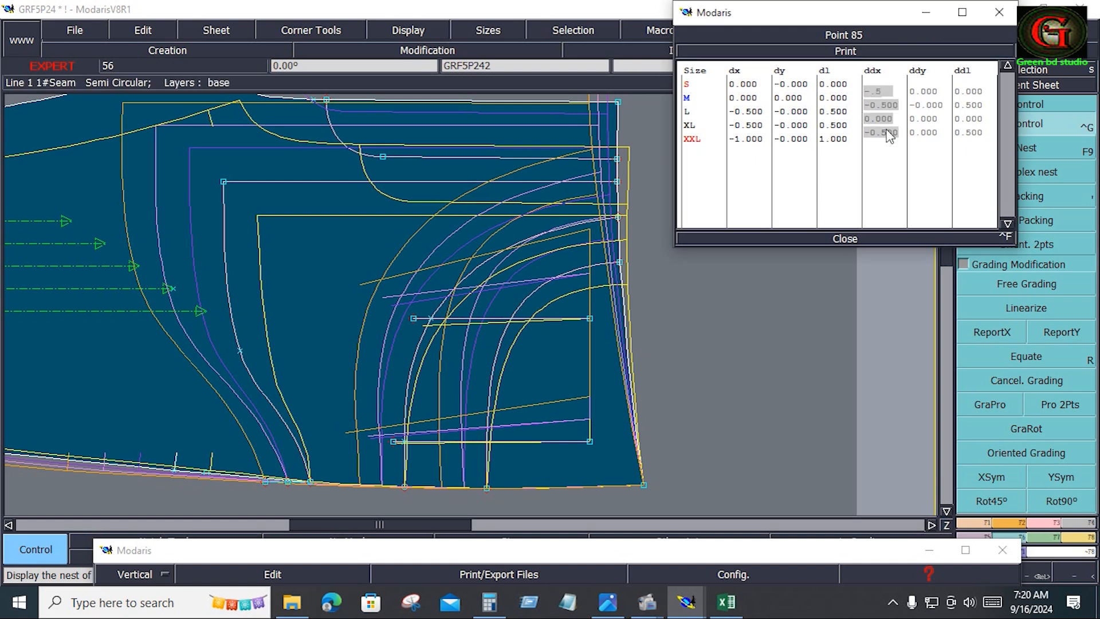
pyautogui.write('-.5')
pyautogui.press('Return')
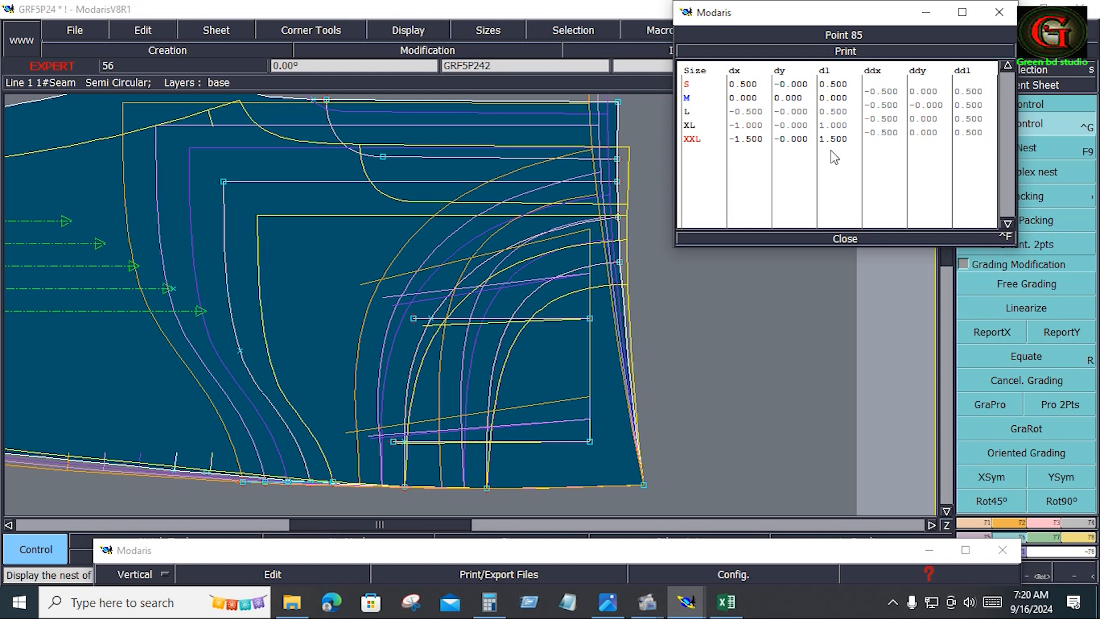
# Copy the Y grading of both waist-side coin pocket corners to the opposite ends of their edges with ReportY.
pyautogui.click(1062, 332)
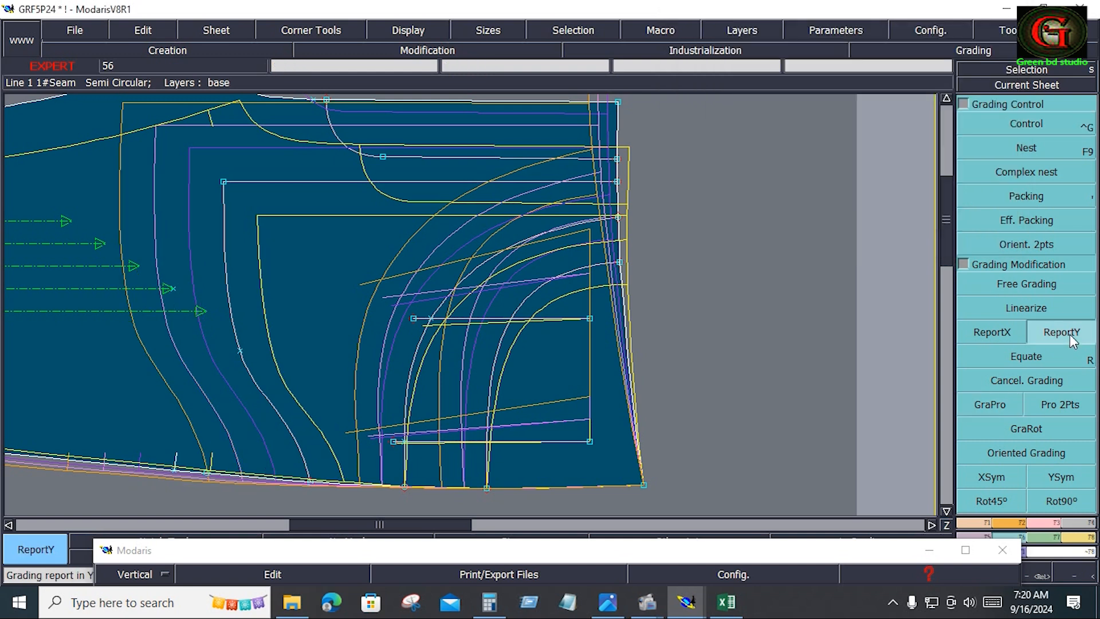
pyautogui.click(590, 319)
pyautogui.click(413, 318)
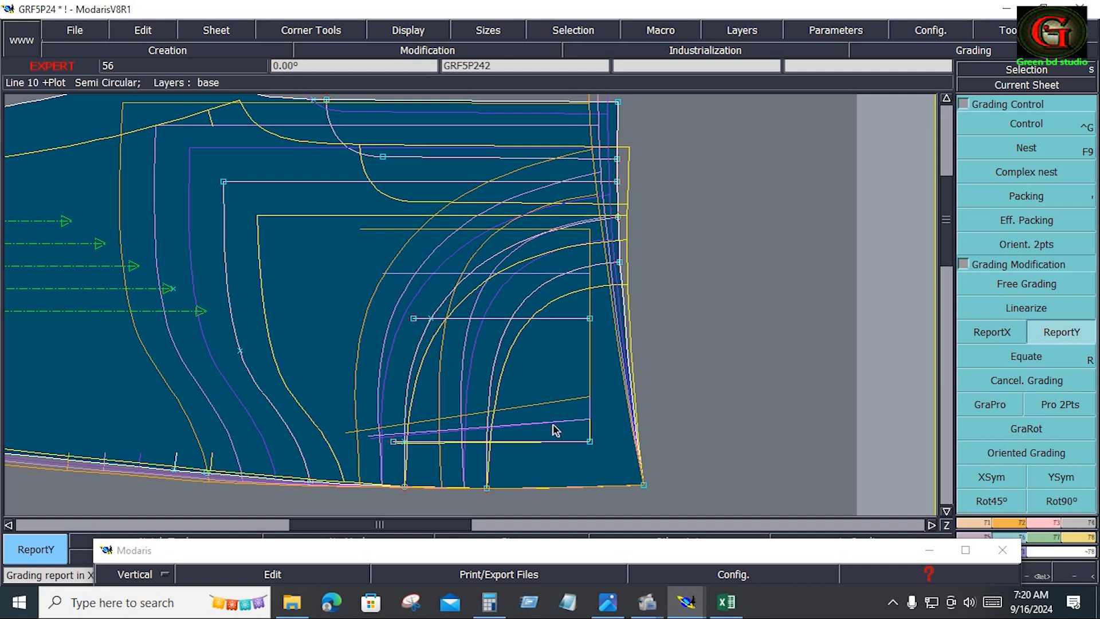
pyautogui.click(590, 442)
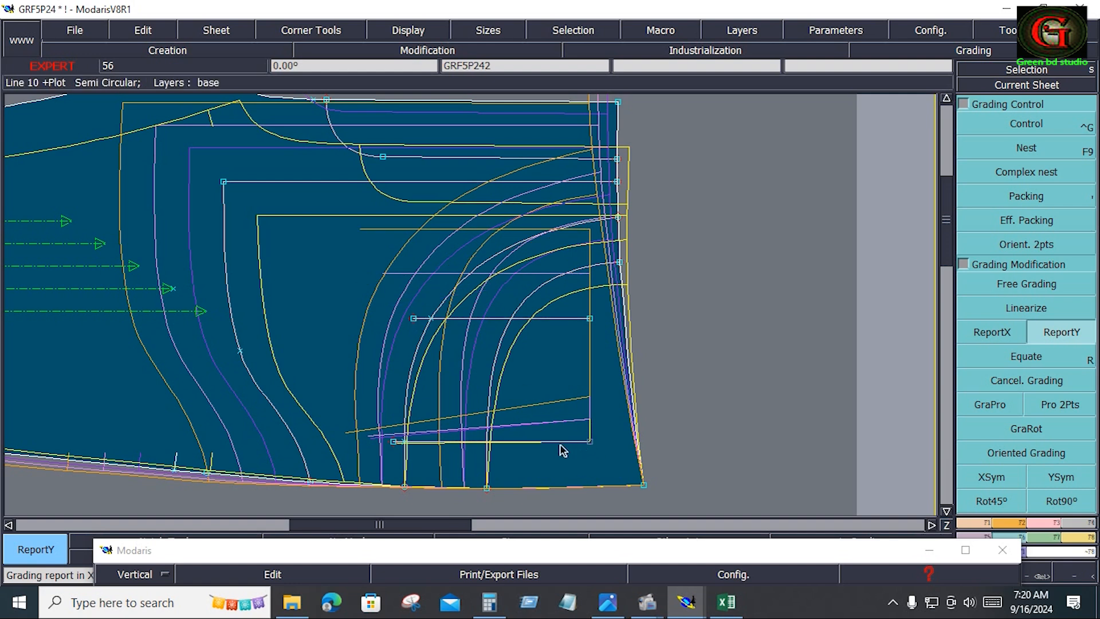
pyautogui.click(394, 441)
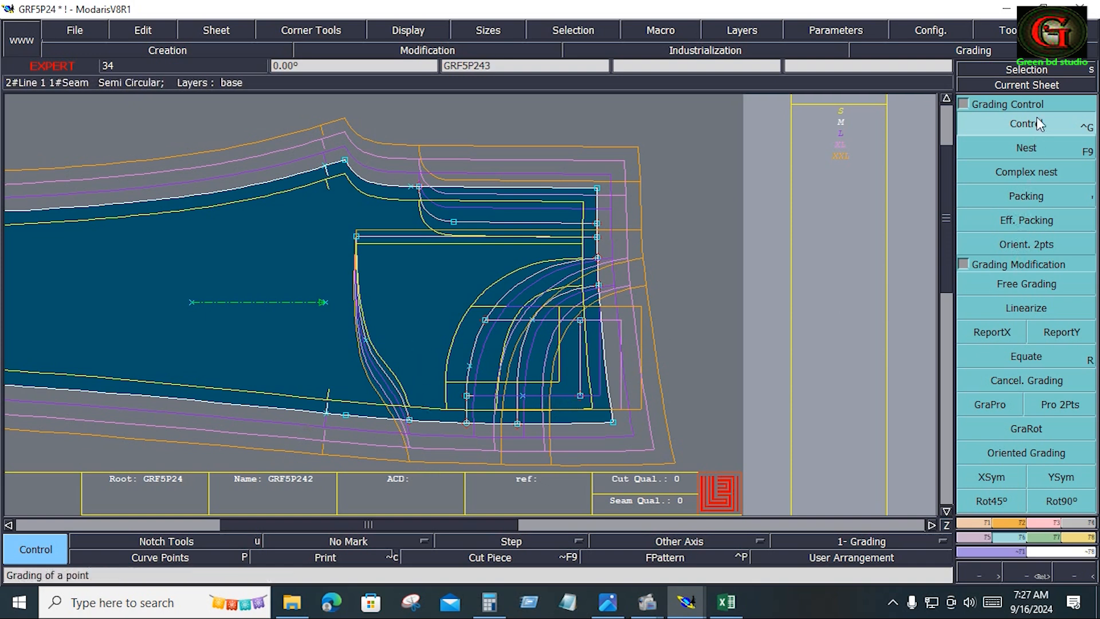
# Set ddx to -0.5 for M–L and XL–XXL and 0 for S–M and L–XL at the pocket bag's inner corner.
pyautogui.click(357, 236)
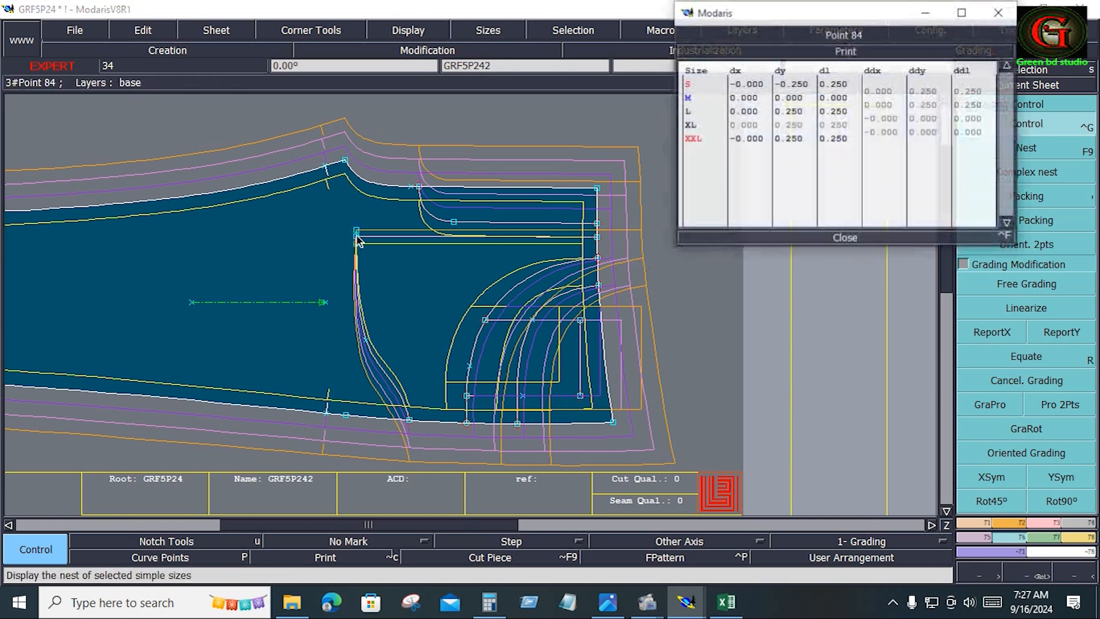
pyautogui.moveTo(880, 92); pyautogui.dragTo(892, 132)
pyautogui.write('-0')
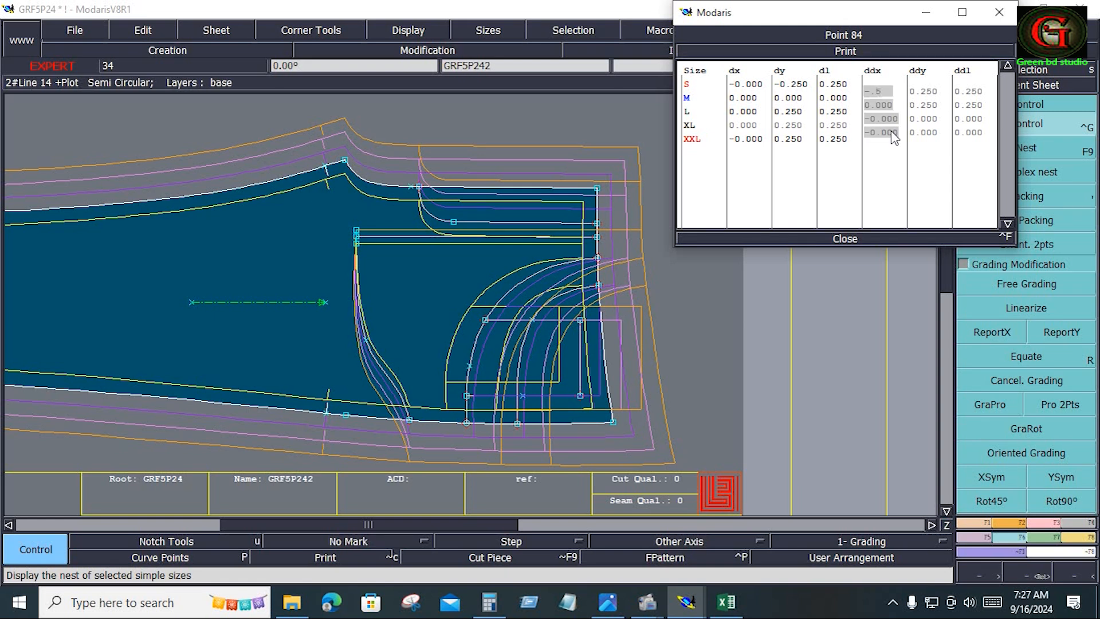
pyautogui.write('.5')
pyautogui.press('Return')
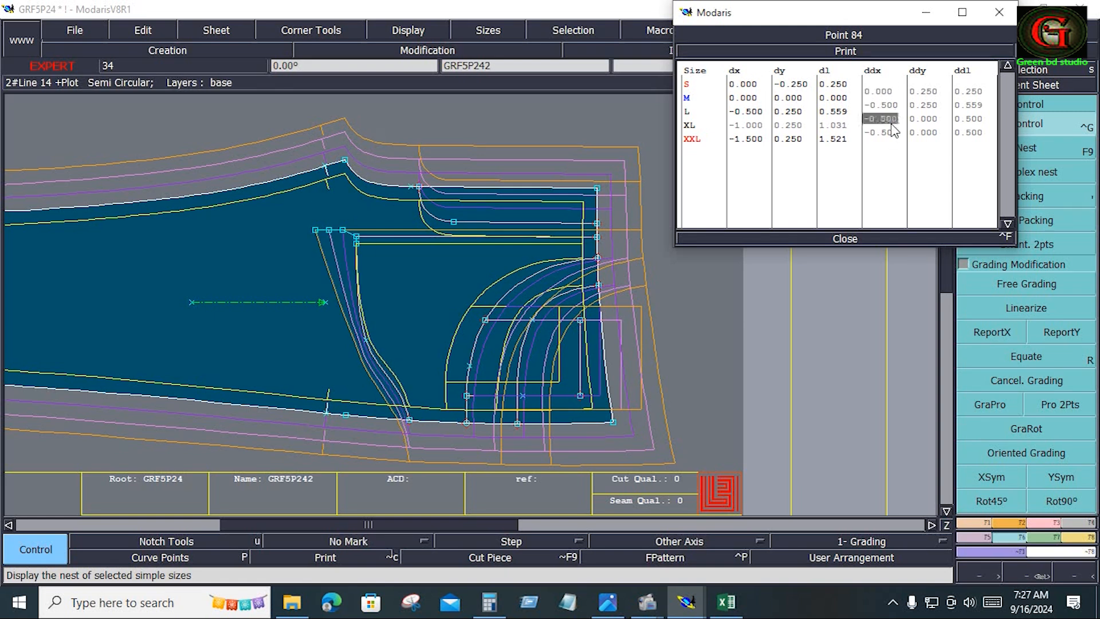
# Copy the pocket bag's inner-corner X grading to its side-seam point with ReportX, and grade the curve between them proportionally with GraPro.
pyautogui.click(990, 404)
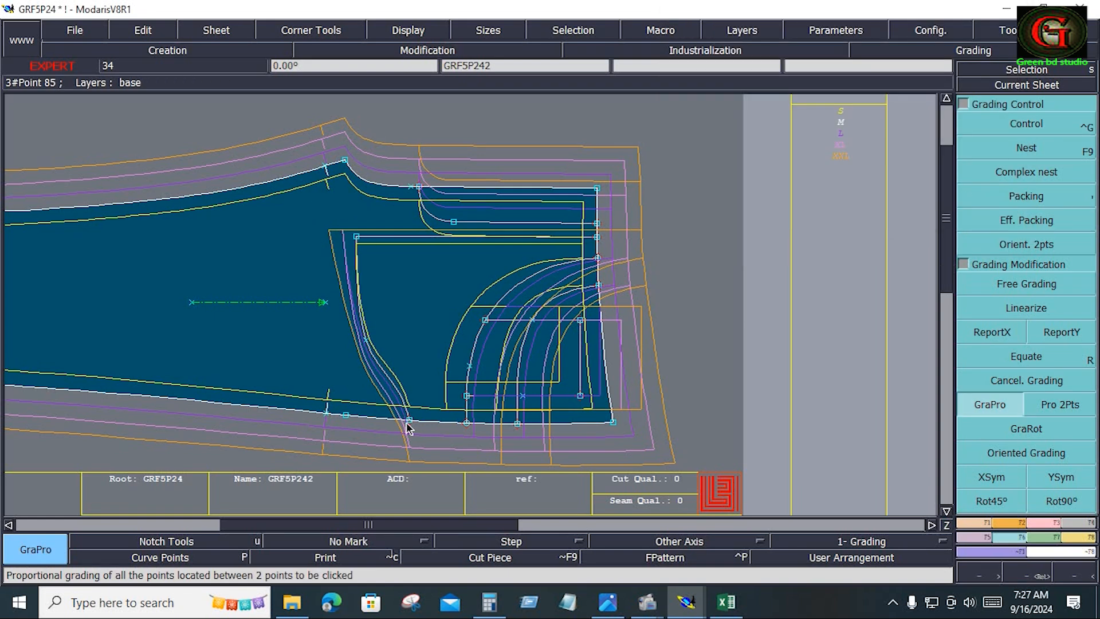
pyautogui.click(1006, 334)
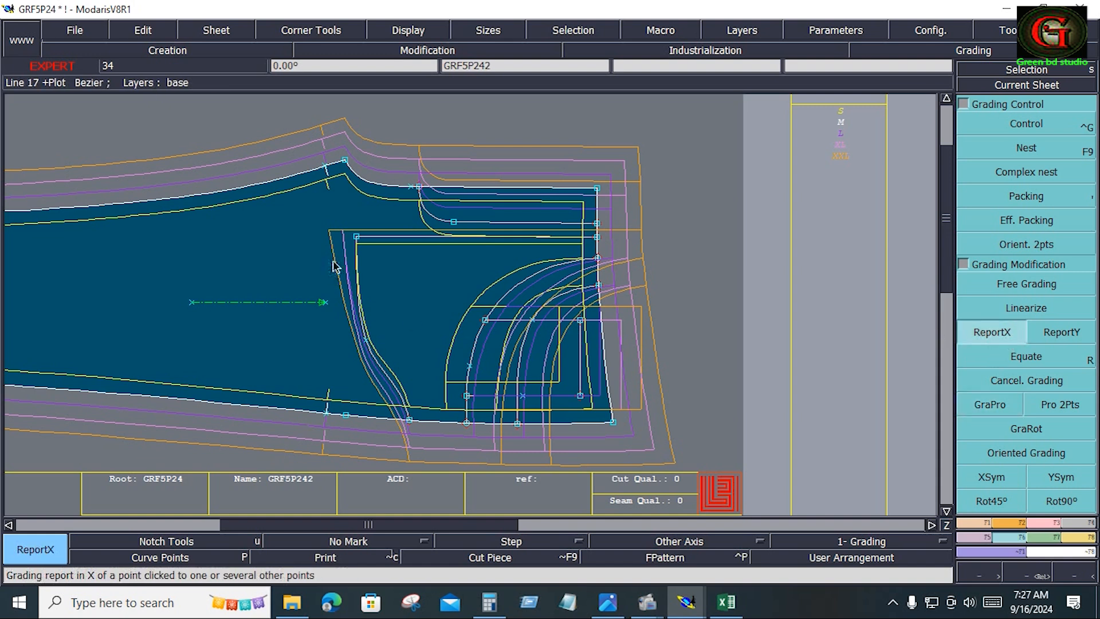
pyautogui.click(356, 242)
pyautogui.click(409, 420)
pyautogui.click(984, 411)
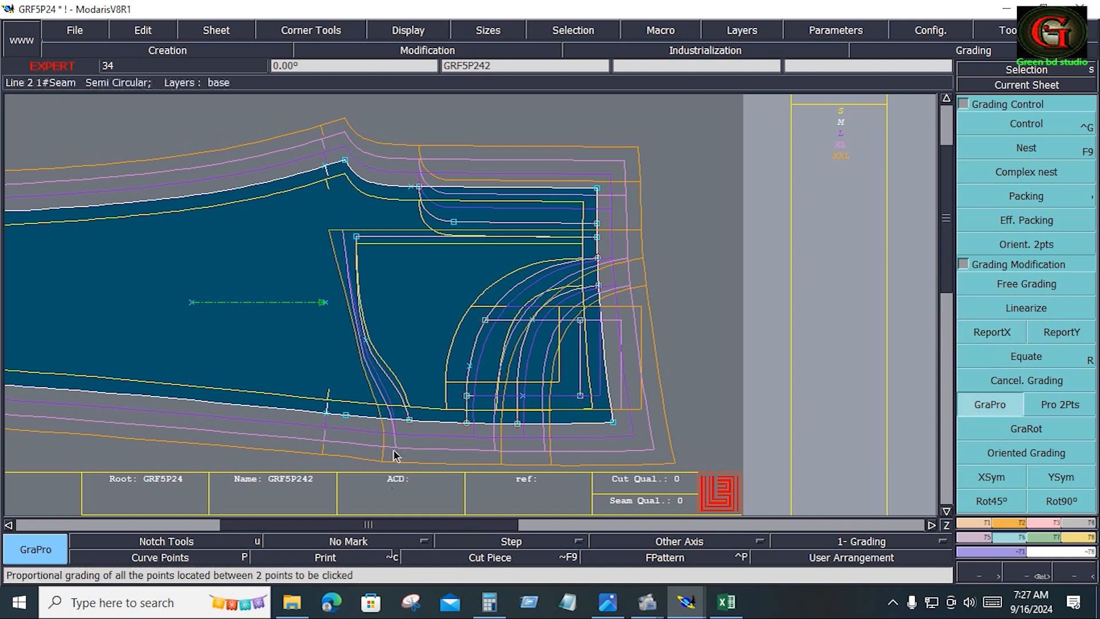
pyautogui.click(408, 420)
pyautogui.click(357, 237)
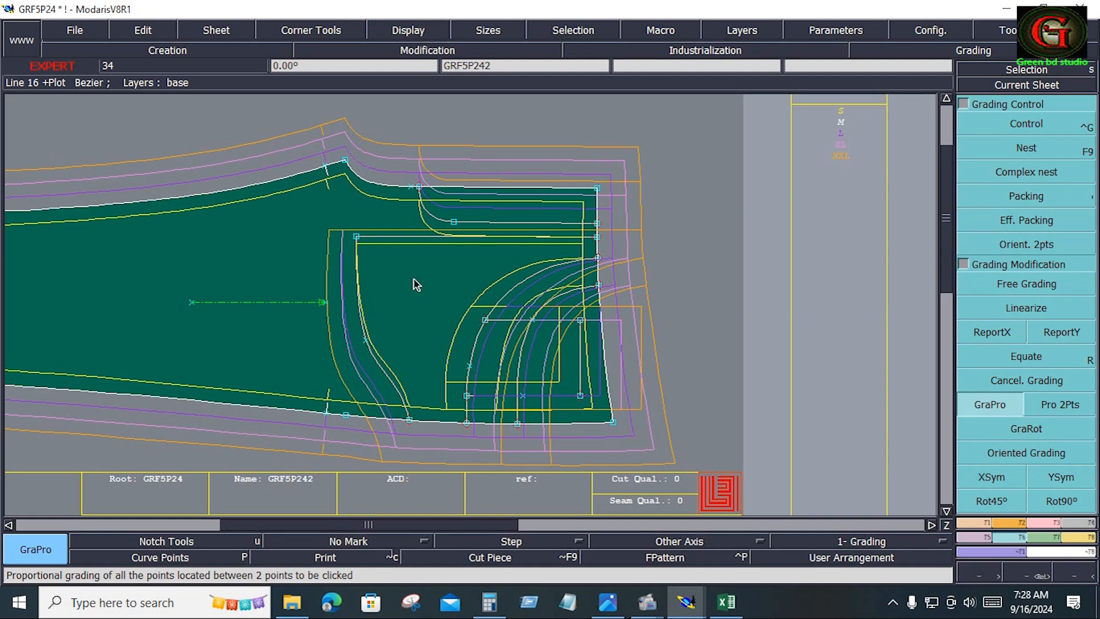
# Pack the nested sizes on the front panel's centre-front waist corner and examine the fly area.
pyautogui.press(',')
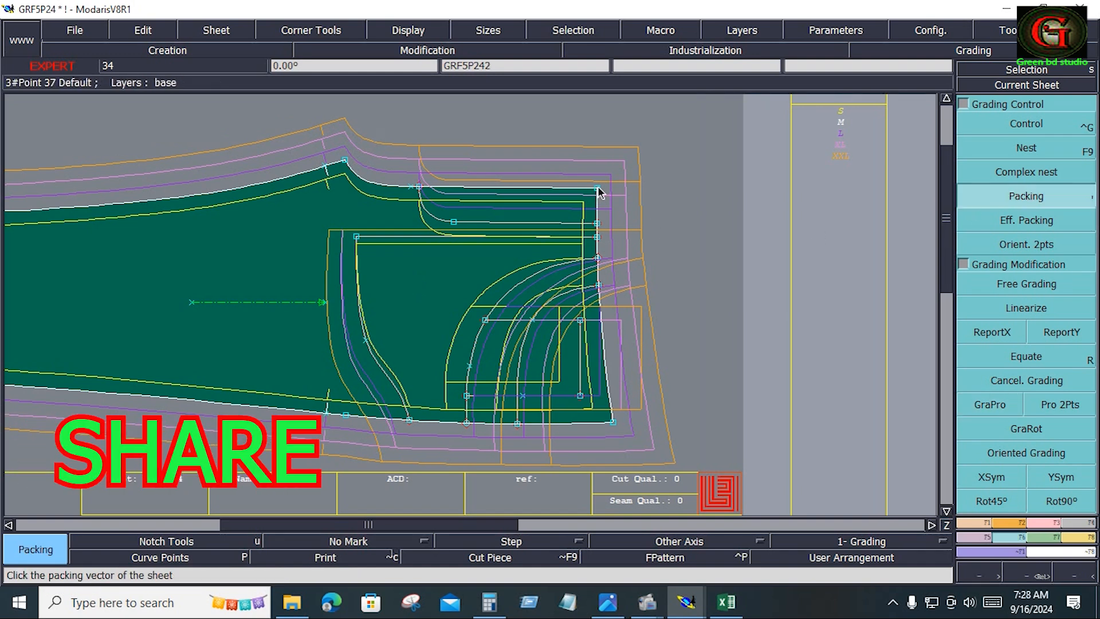
pyautogui.click(597, 186)
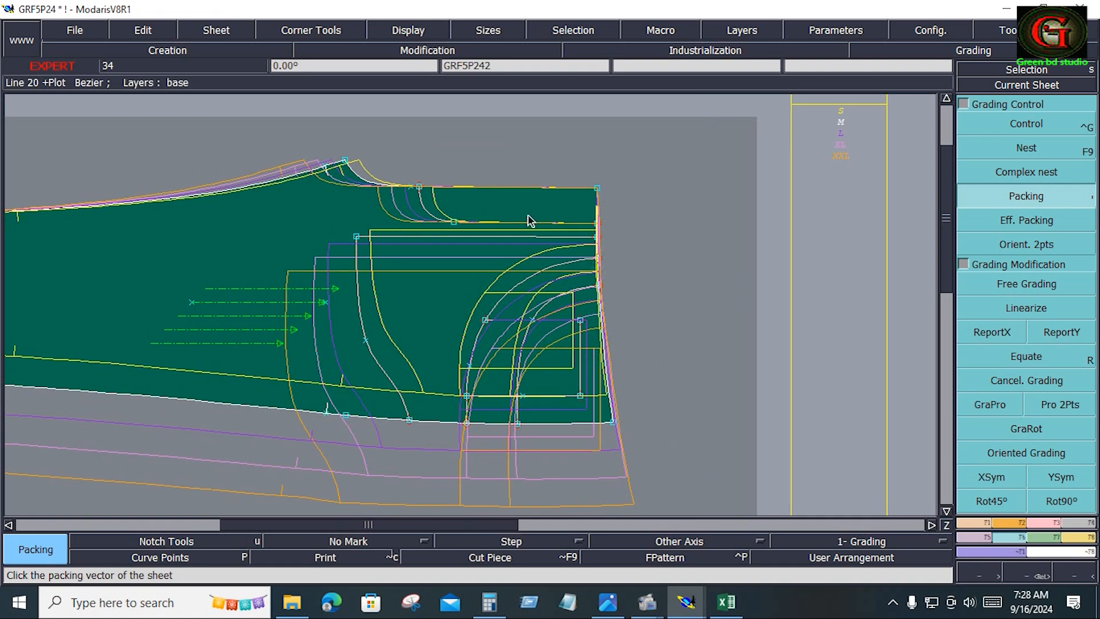
pyautogui.press('Return')
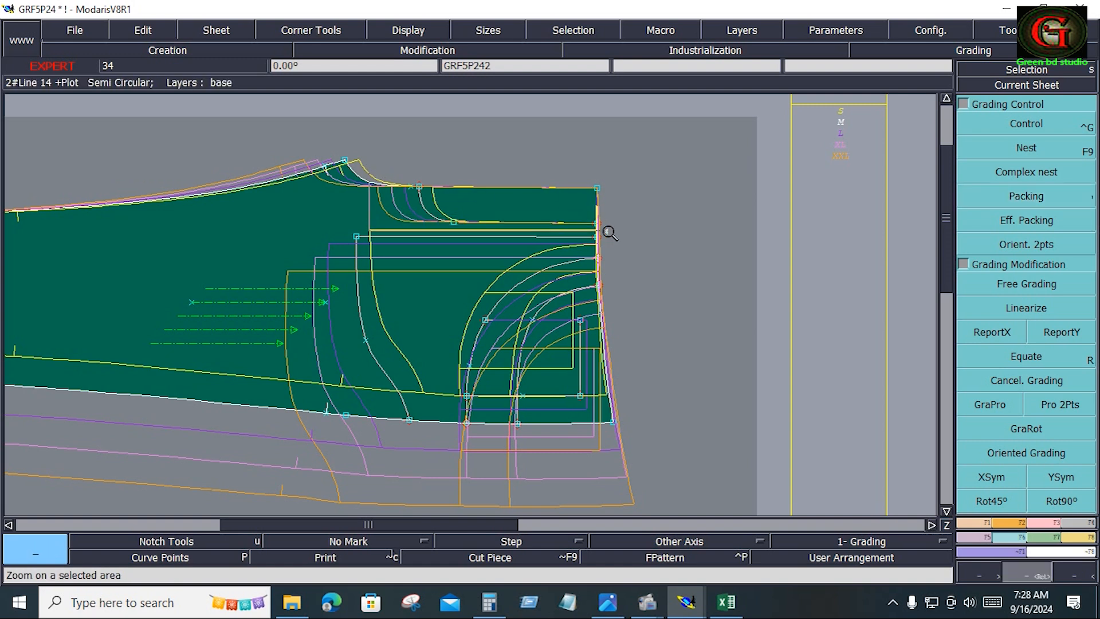
pyautogui.moveTo(609, 234); pyautogui.dragTo(610, 234)
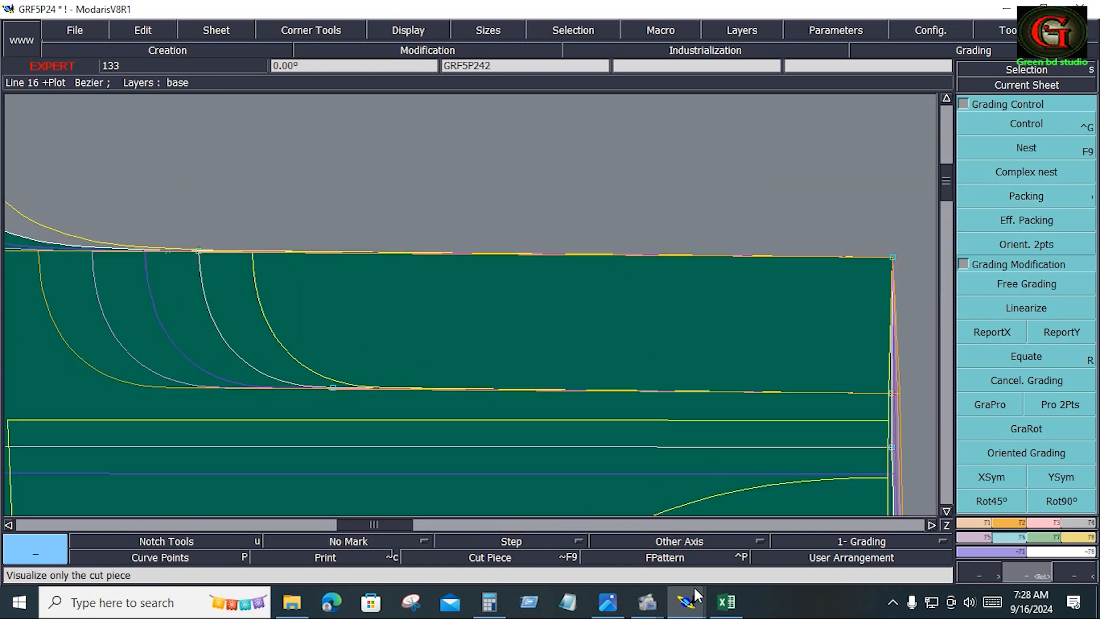
# Check the zipper length row in the Excel chart, and inspect the grading of the fly curve's end point on the centre front in Modaris.
pyautogui.click(727, 603)
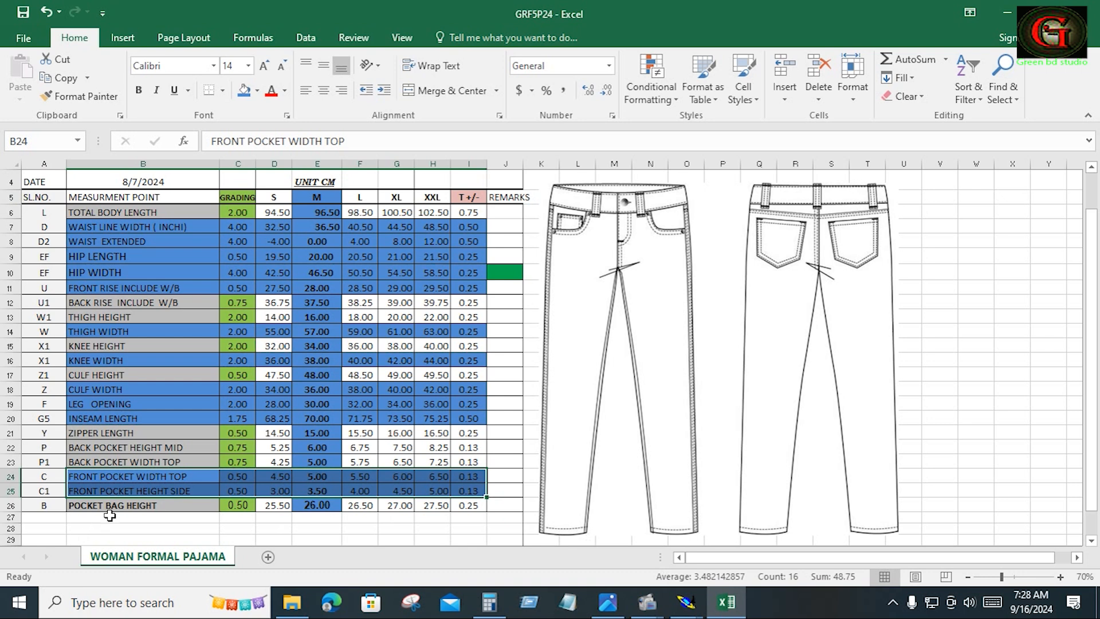
pyautogui.moveTo(62, 433); pyautogui.dragTo(464, 435)
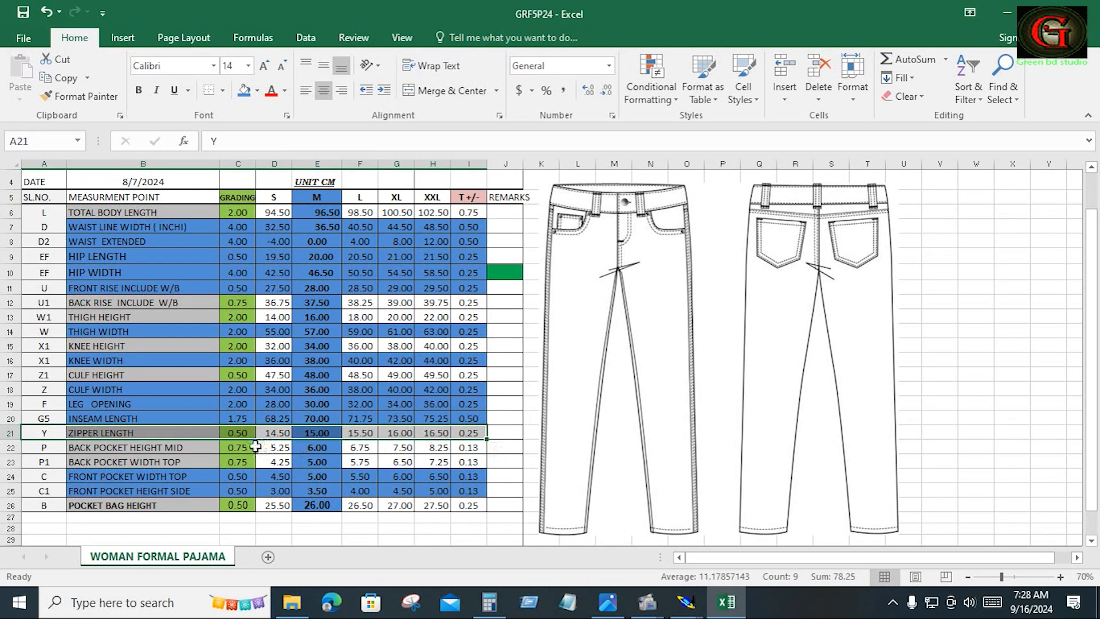
pyautogui.click(687, 603)
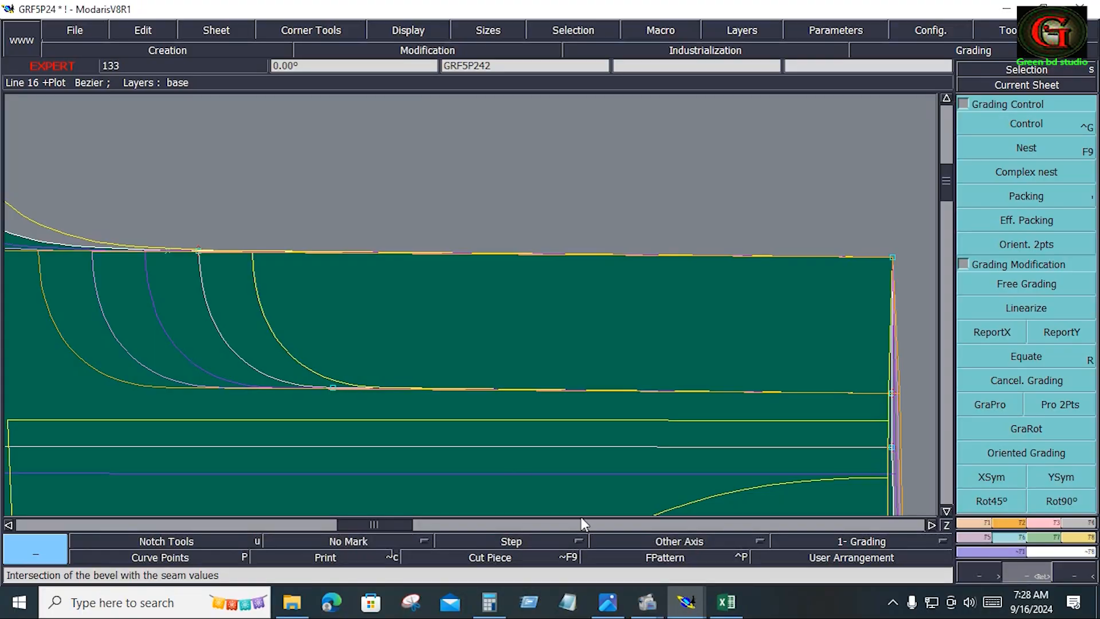
pyautogui.click(1042, 122)
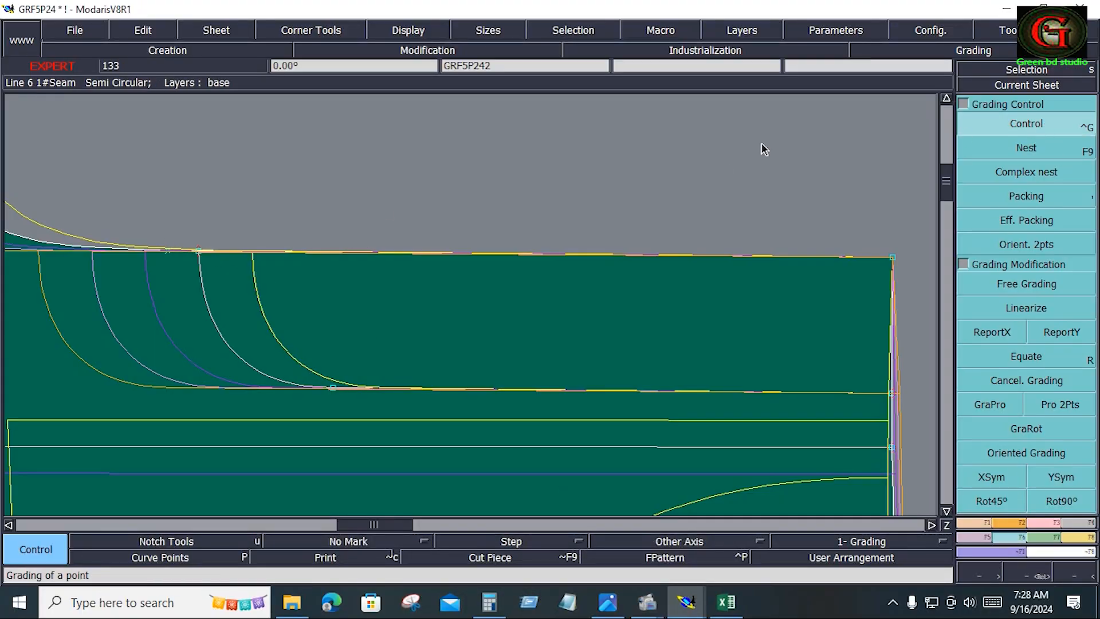
pyautogui.click(199, 251)
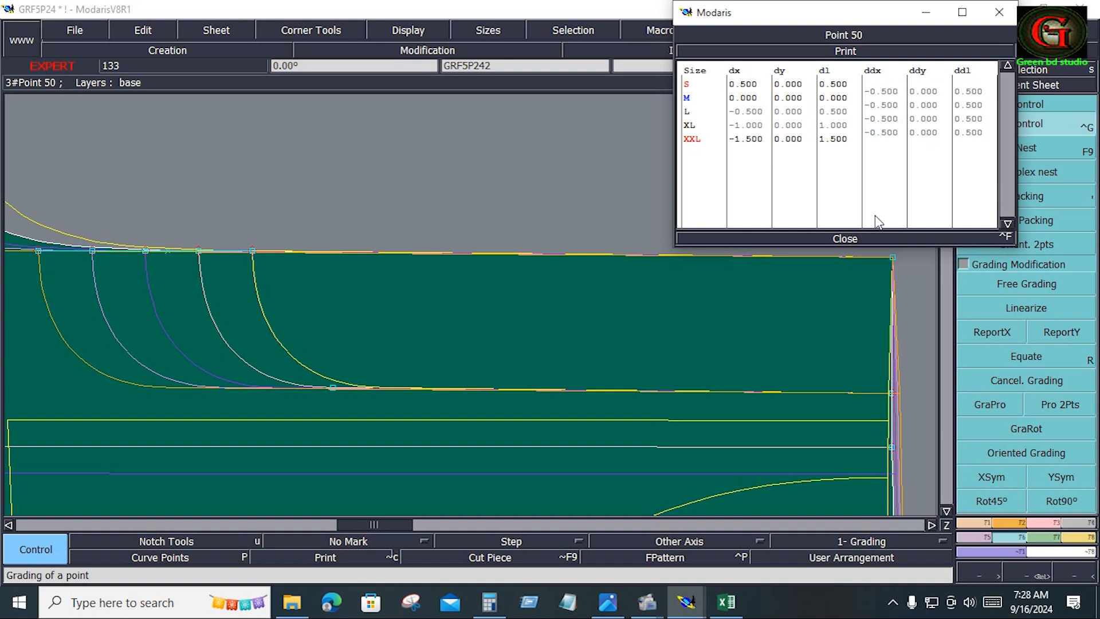
pyautogui.click(846, 239)
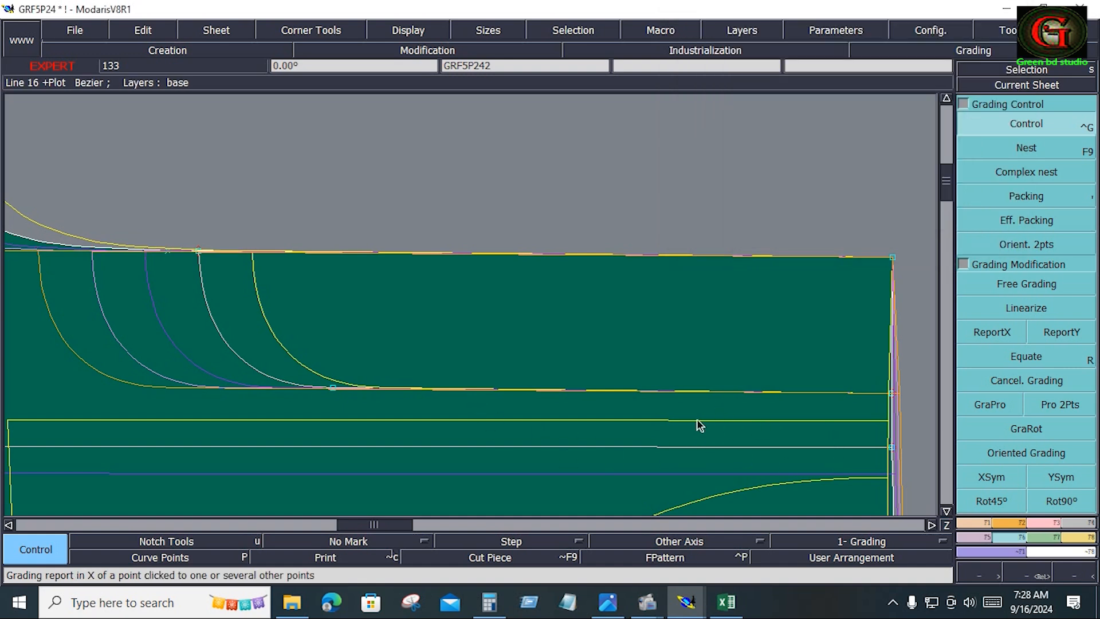
# Restore the front panel's default size packing and save the model, continuing past the anomaly warnings.
pyautogui.press('Home')
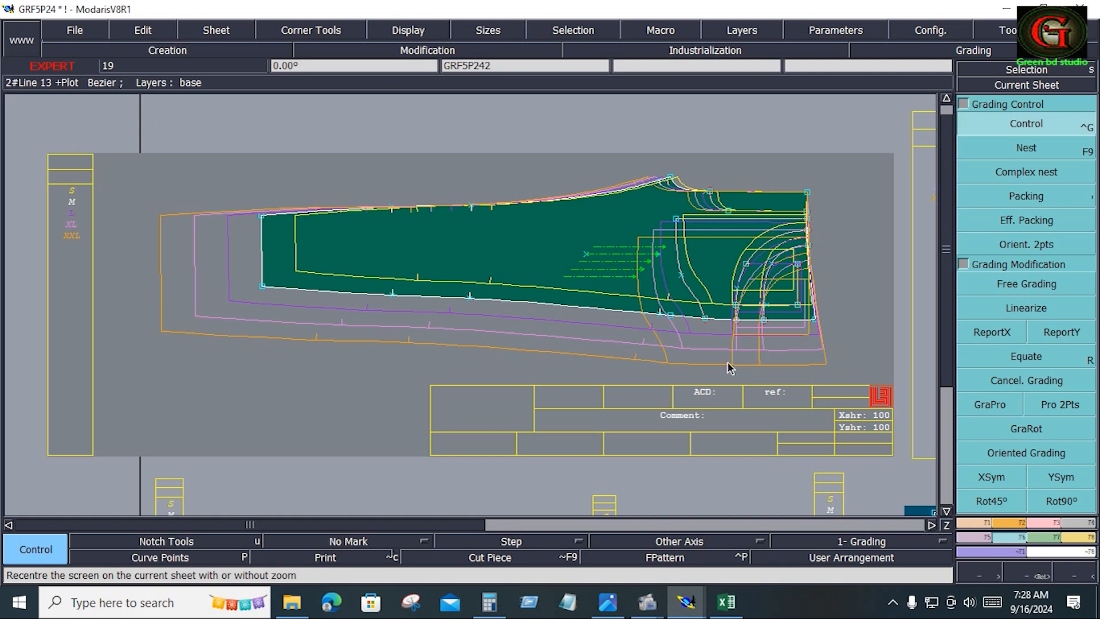
pyautogui.click(1038, 196)
pyautogui.click(546, 244)
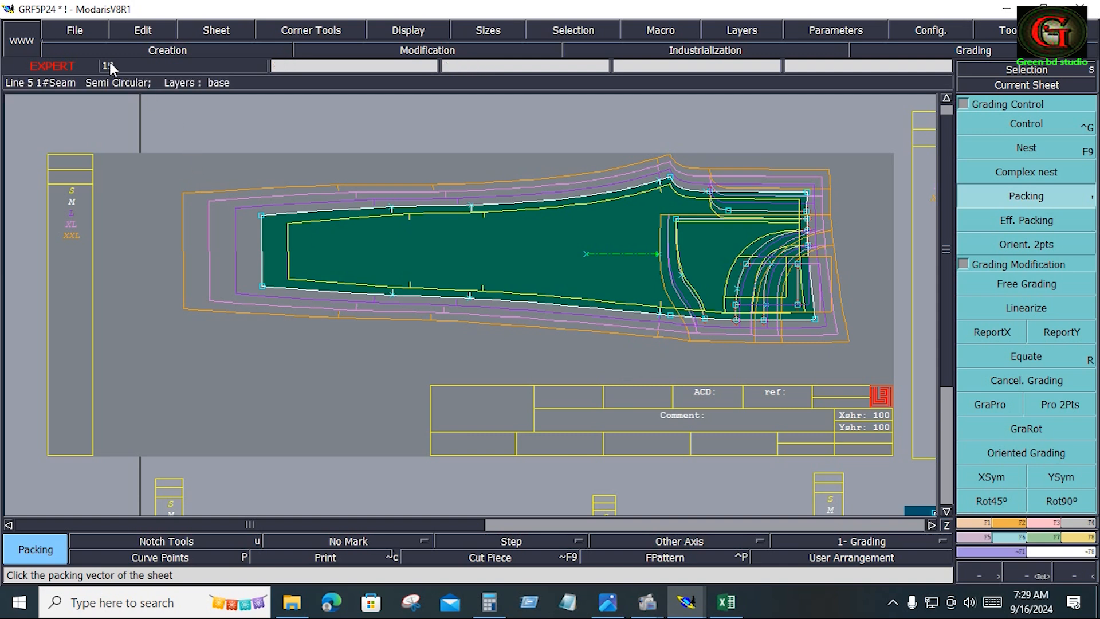
pyautogui.click(73, 30)
pyautogui.click(74, 98)
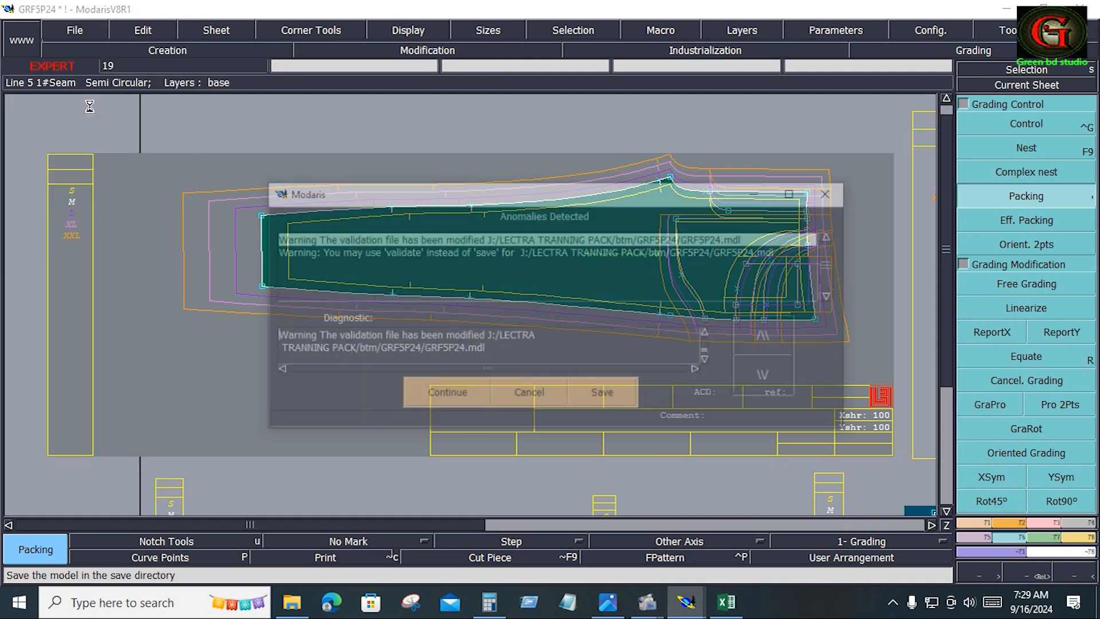
pyautogui.click(455, 393)
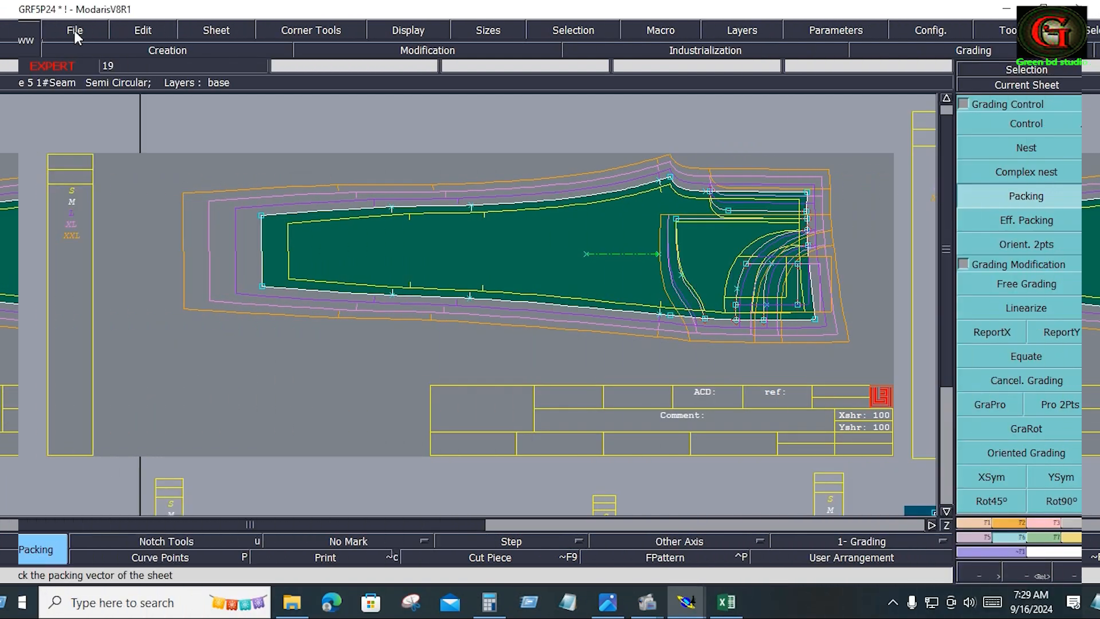